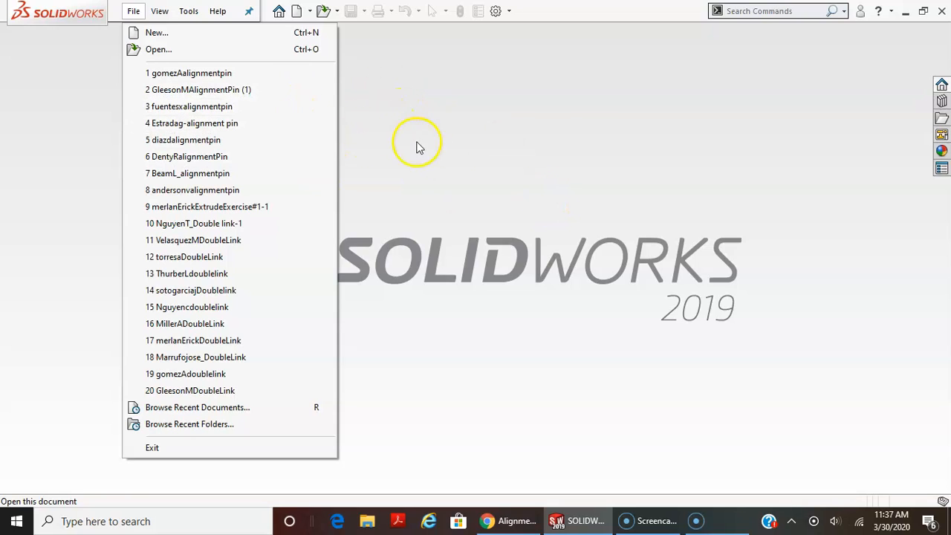
Create a new part document and start a sketch on the Top plane.
{"action": "left_click", "coordinate": [160, 34]}
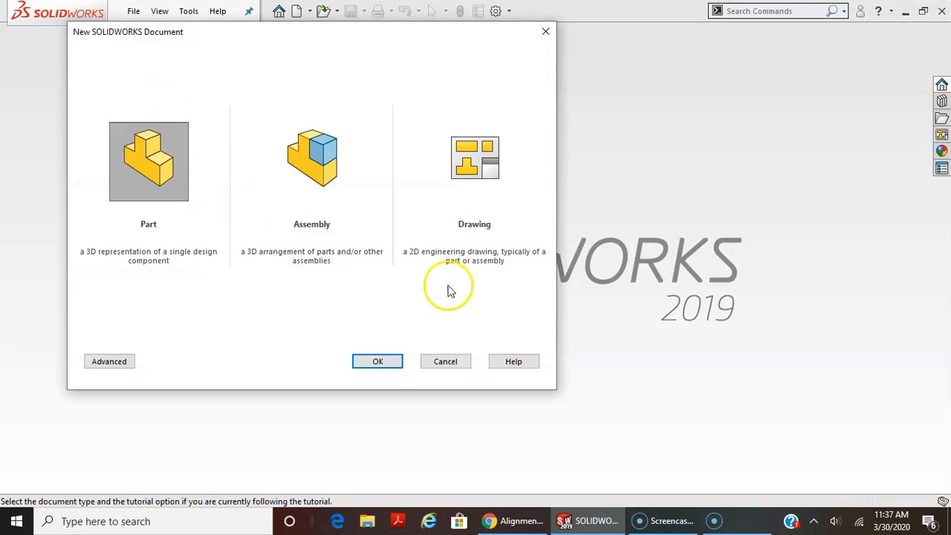
{"action": "left_click", "coordinate": [375, 362]}
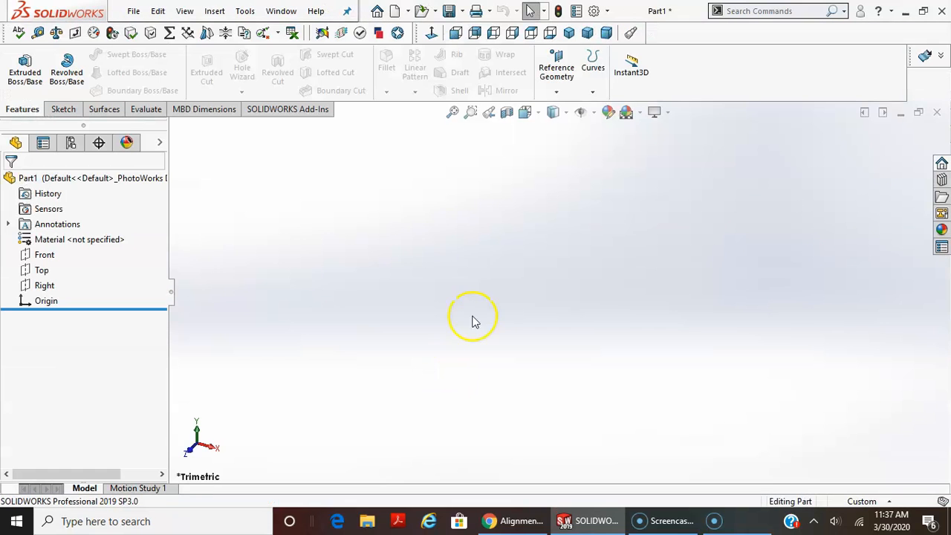
{"action": "left_click", "coordinate": [64, 110]}
{"action": "left_click", "coordinate": [20, 67]}
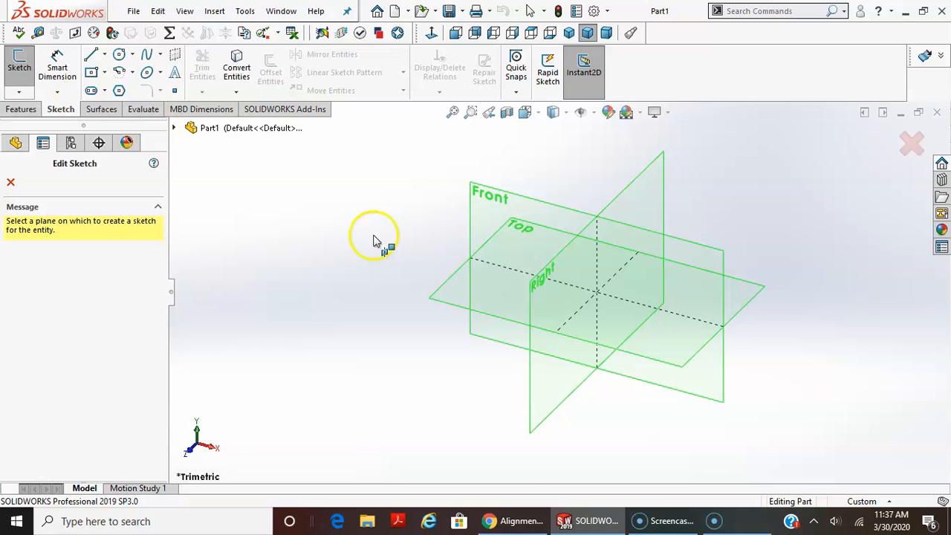
{"action": "left_click", "coordinate": [498, 286]}
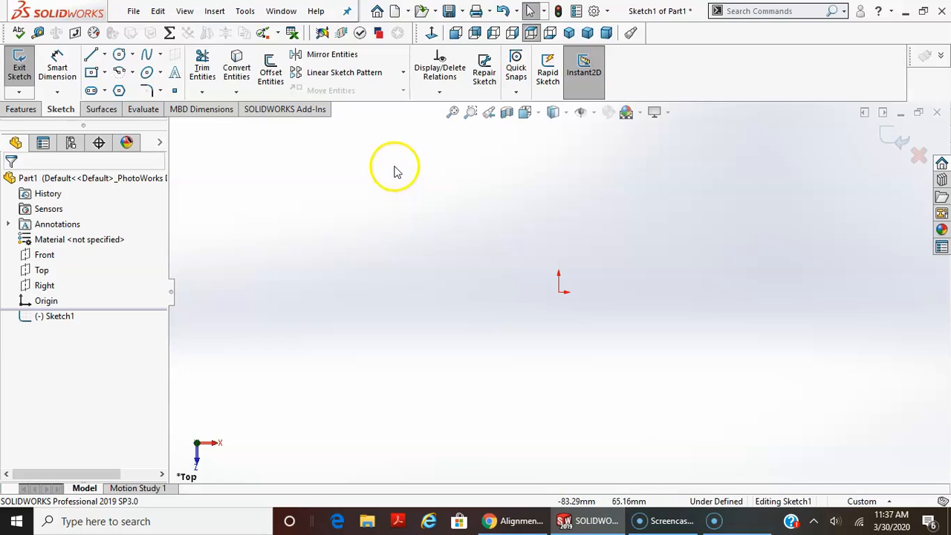
Sketch two concentric circles centred on the origin, a small inner one and a larger outer one.
{"action": "left_click", "coordinate": [119, 54]}
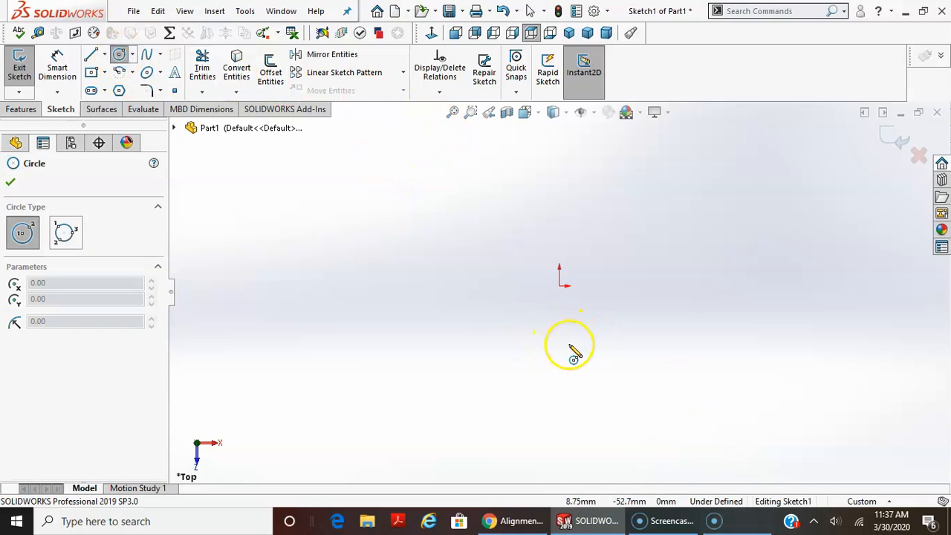
{"action": "left_click", "coordinate": [560, 286]}
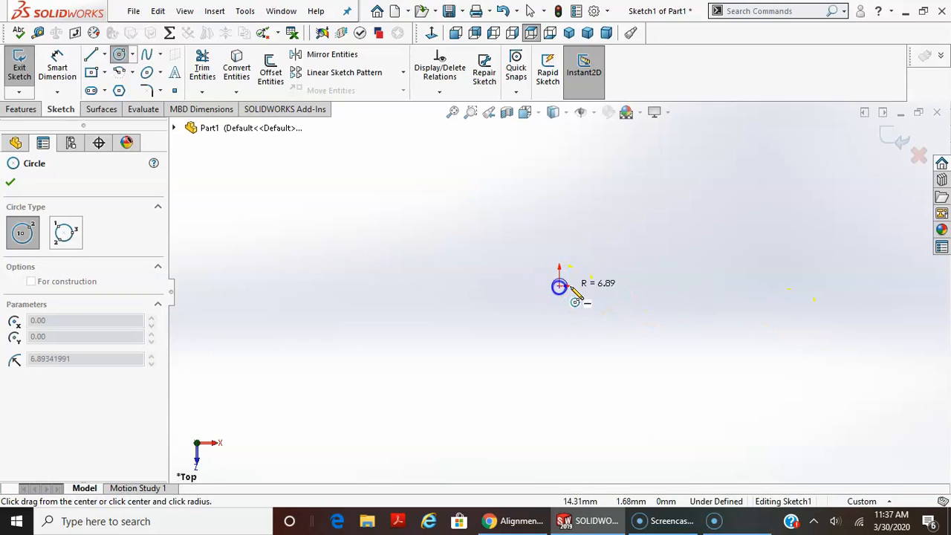
{"action": "left_click", "coordinate": [587, 274]}
{"action": "left_click", "coordinate": [559, 286]}
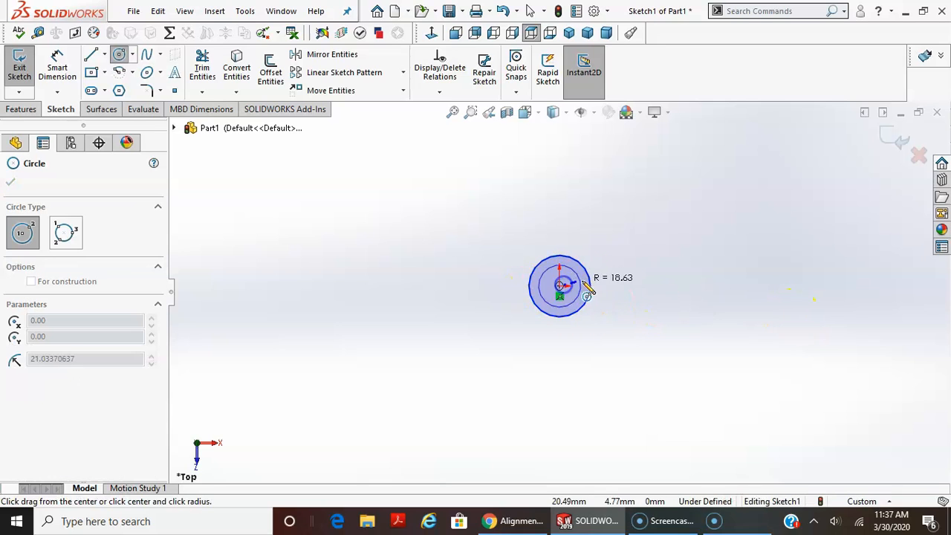
{"action": "left_click", "coordinate": [621, 245]}
{"action": "key", "text": "ctrl+z"}
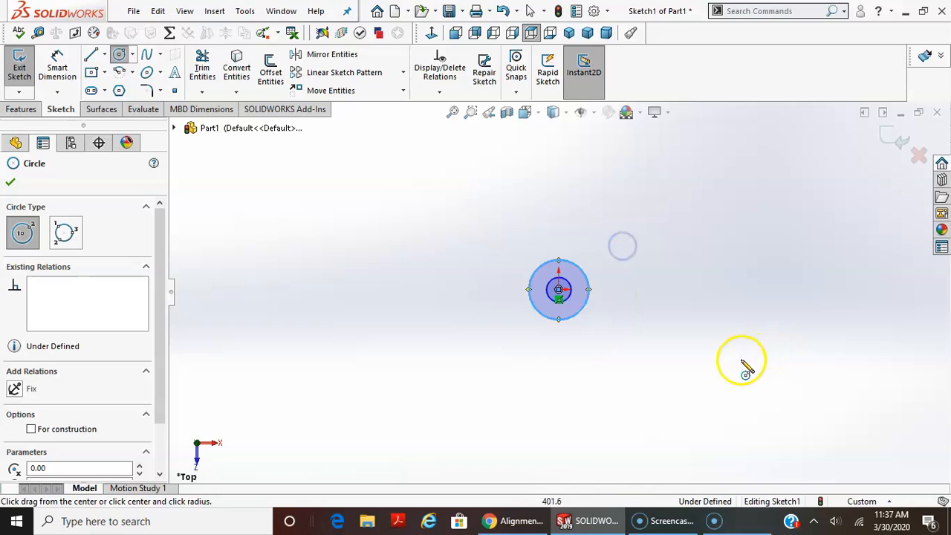
Sketch a second pair of concentric circles above and to the right of the origin, similar in size to the first pair.
{"action": "left_click", "coordinate": [634, 243]}
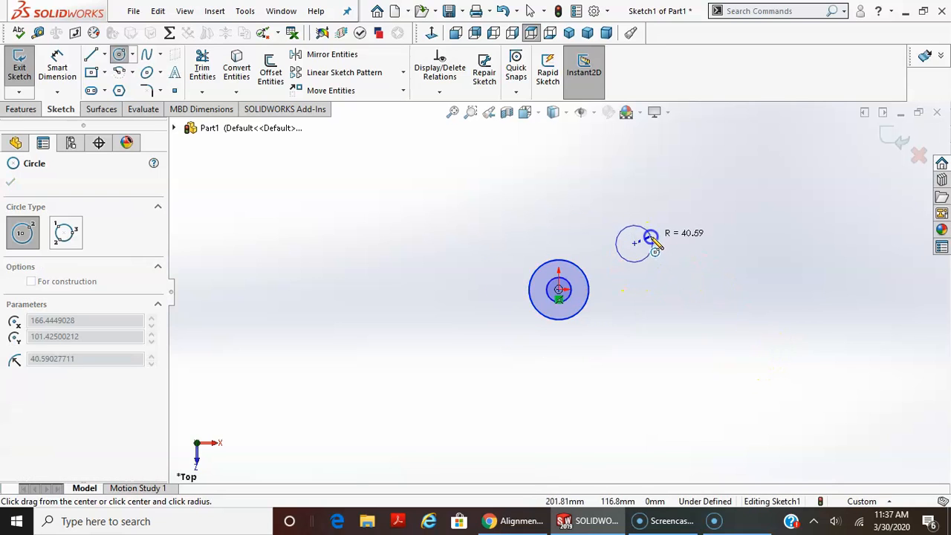
{"action": "left_click", "coordinate": [649, 250]}
{"action": "left_click", "coordinate": [635, 244]}
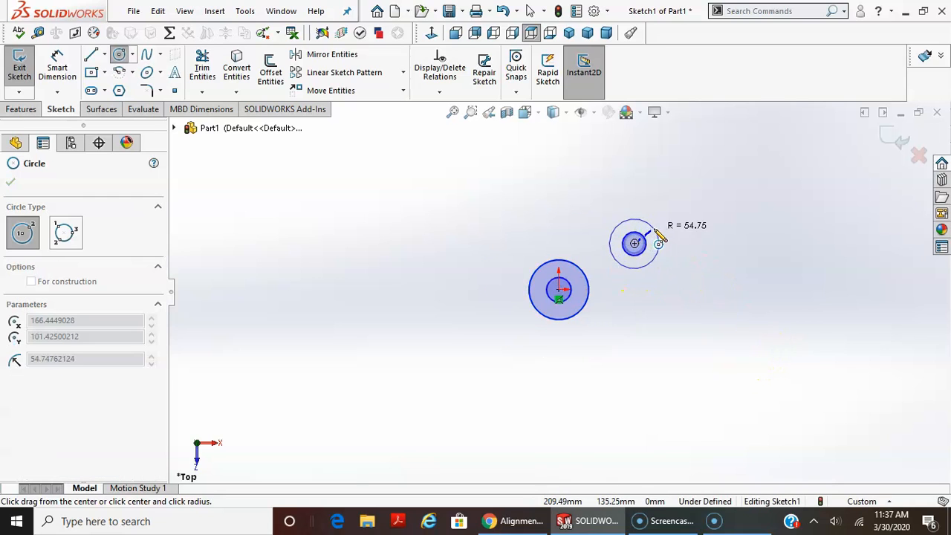
{"action": "left_click", "coordinate": [659, 229]}
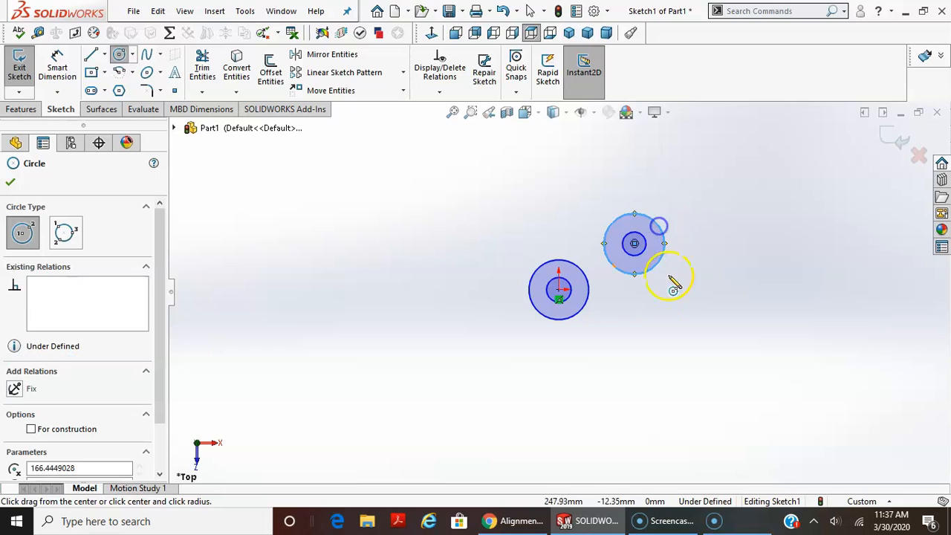
Sketch a third pair of concentric circles below and to the right of the origin, similar in size to the other pairs.
{"action": "left_click", "coordinate": [624, 335]}
{"action": "left_click", "coordinate": [635, 334]}
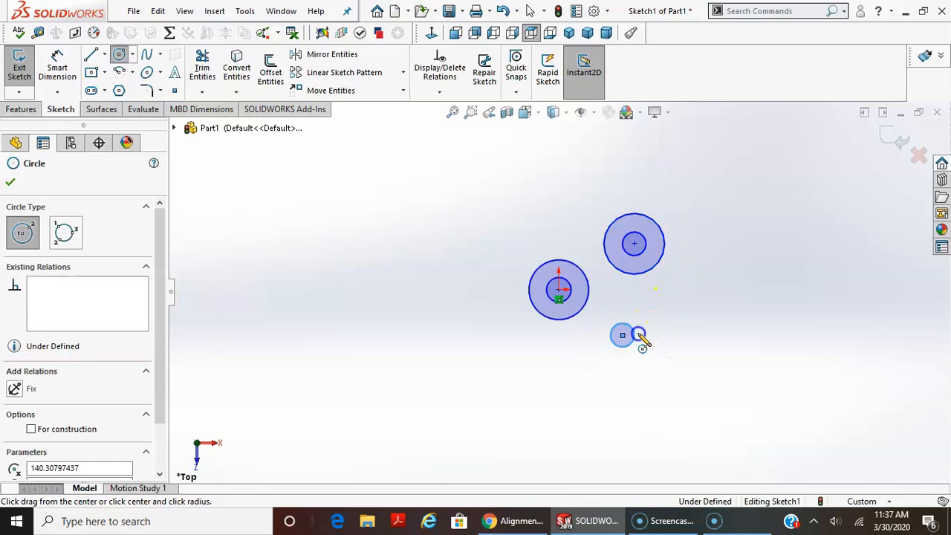
{"action": "left_click", "coordinate": [623, 336]}
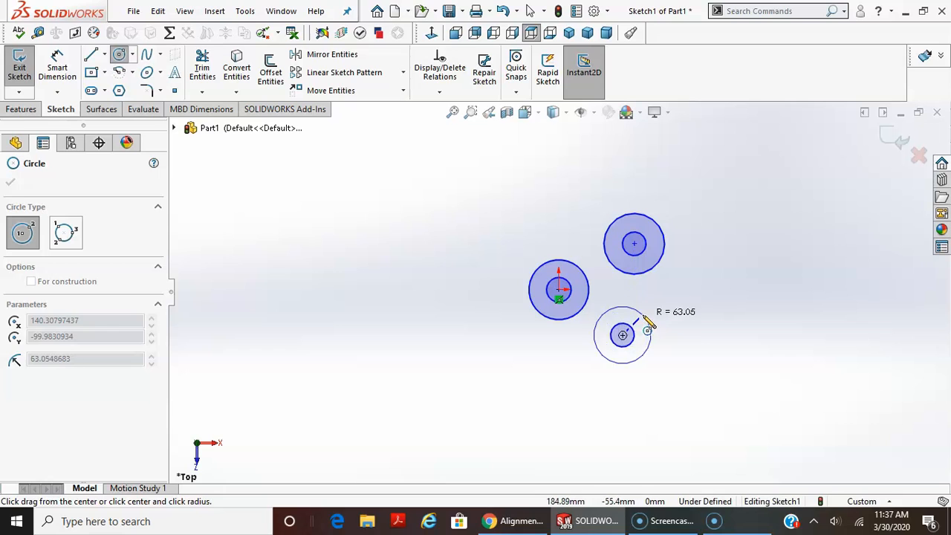
{"action": "left_click", "coordinate": [644, 315]}
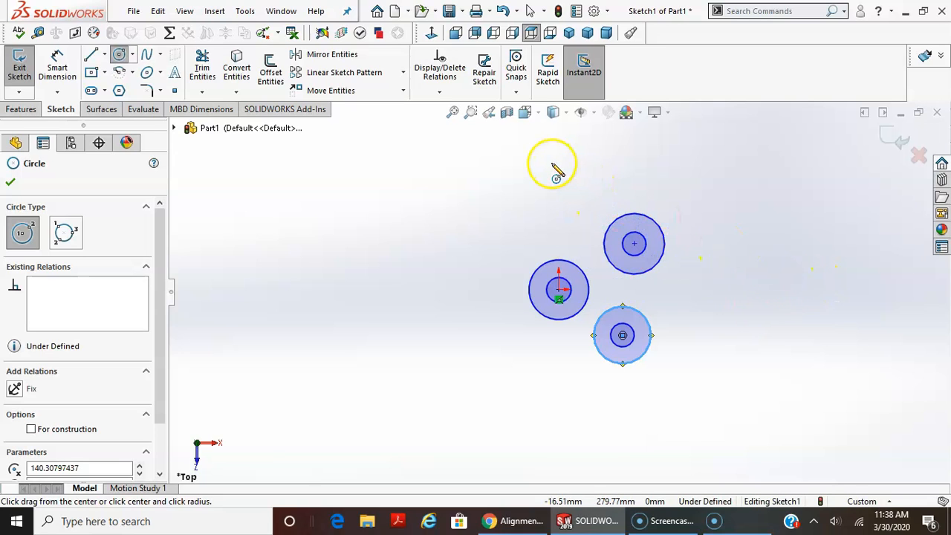
Sketch a large circle of about 189 mm radius above the origin and one of about 95 mm radius right of the upper concentric pair.
{"action": "scroll", "coordinate": [538, 189], "scroll_direction": "up", "scroll_amount": 1}
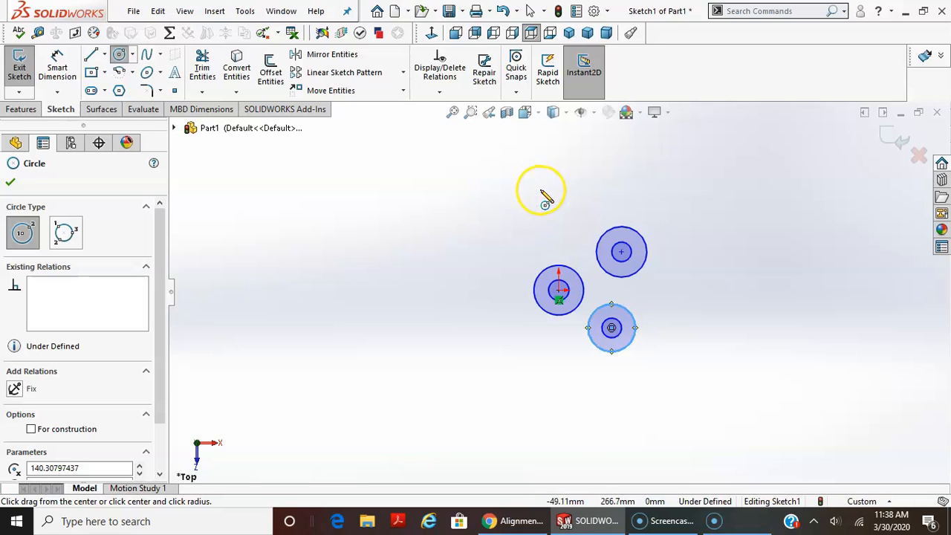
{"action": "left_click", "coordinate": [541, 193]}
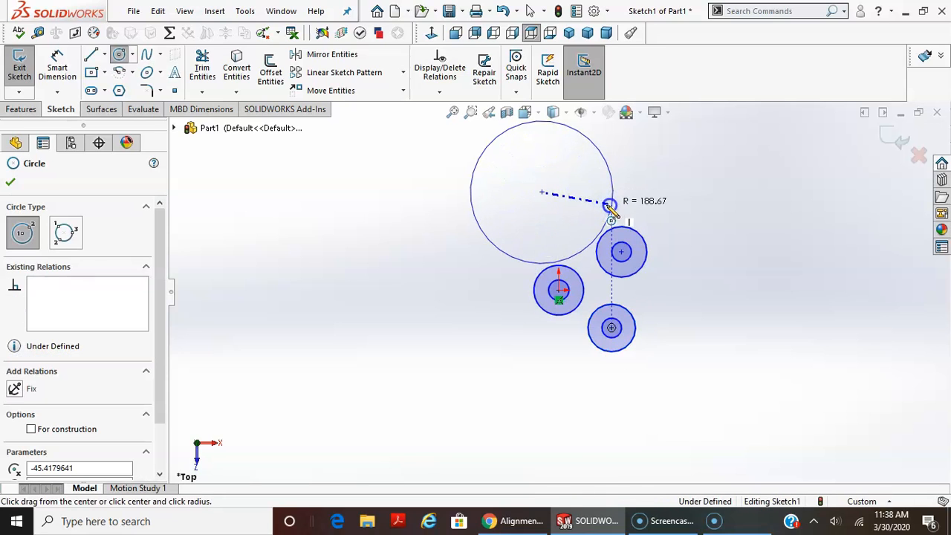
{"action": "left_click", "coordinate": [608, 205]}
{"action": "left_click", "coordinate": [691, 261]}
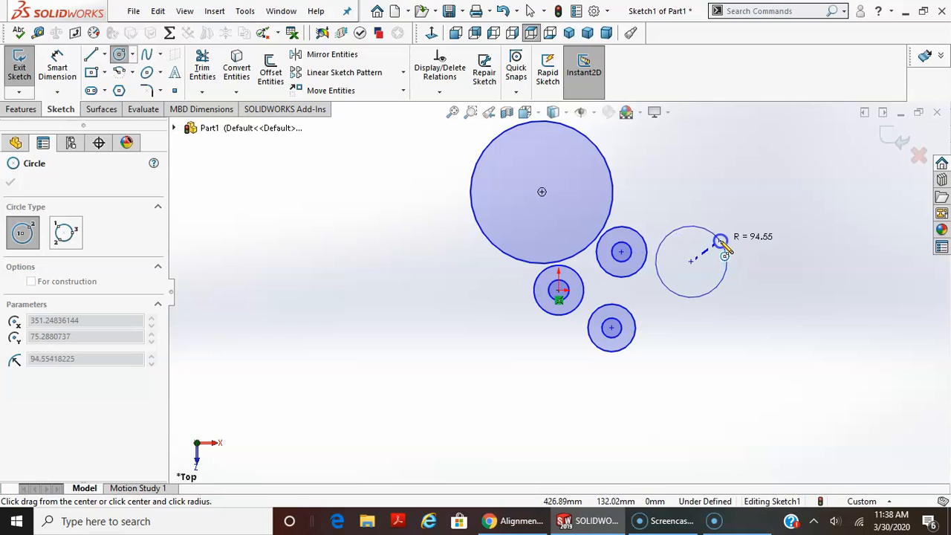
{"action": "left_click", "coordinate": [720, 244]}
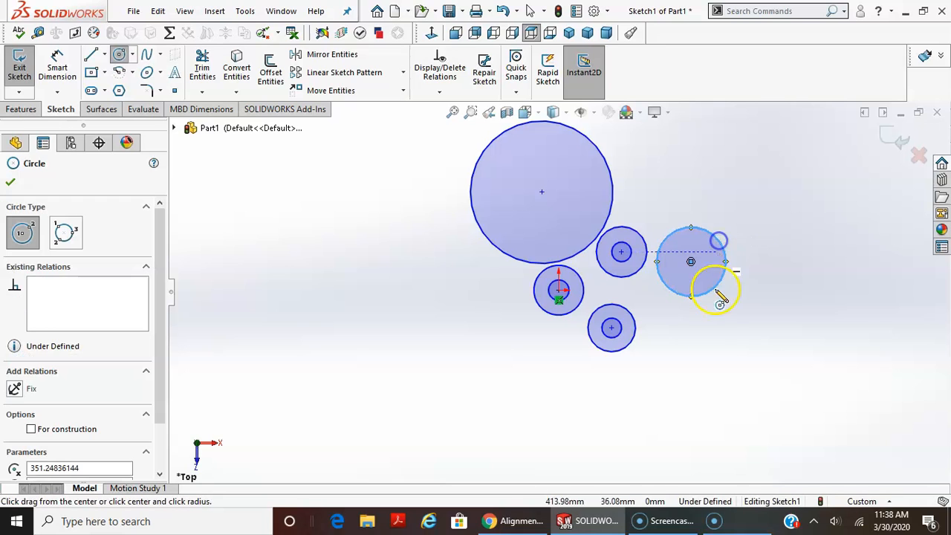
Sketch a medium circle right of the lower concentric pair and a very large circle below and left of the origin.
{"action": "left_click", "coordinate": [675, 342]}
{"action": "left_click", "coordinate": [708, 336]}
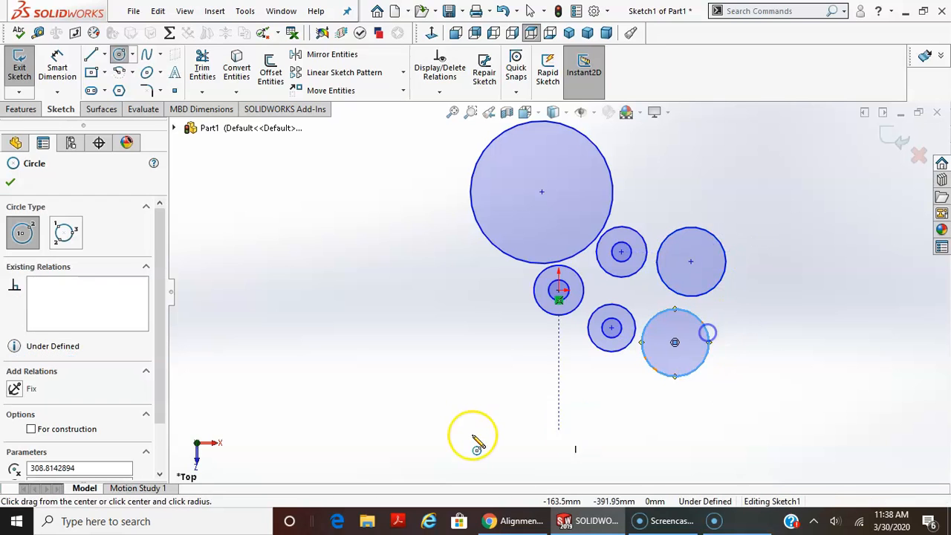
{"action": "left_click", "coordinate": [514, 405]}
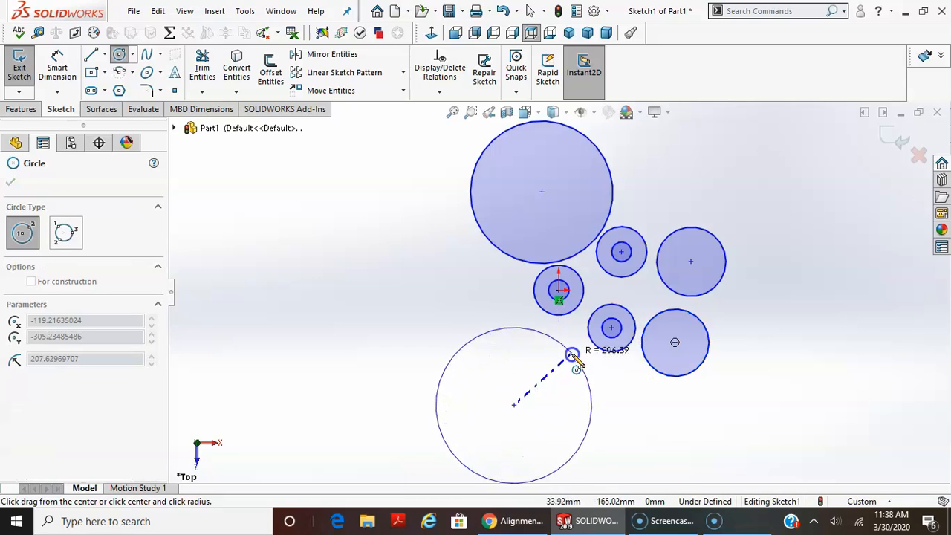
{"action": "left_click", "coordinate": [576, 346]}
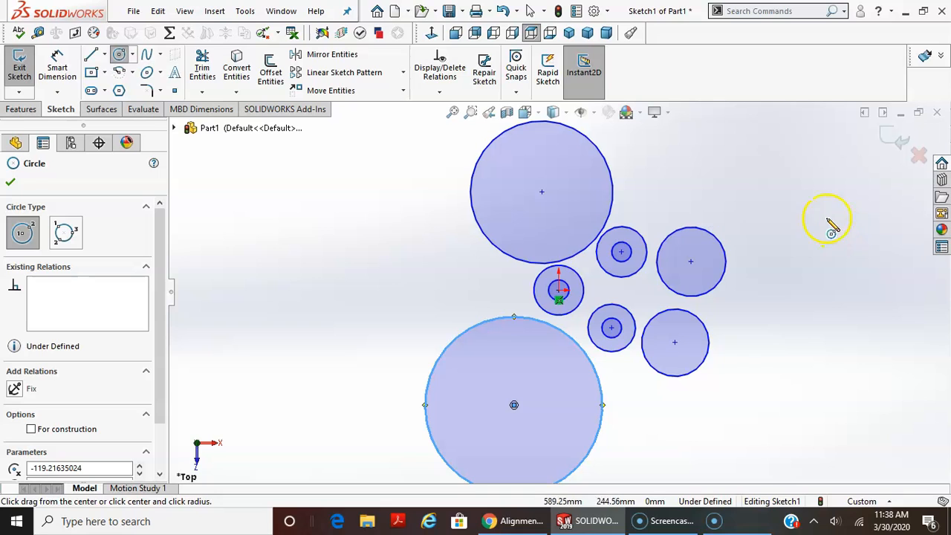
Sketch lines from the lower medium circle's top, about 166 mm horizontally right, about 38 mm up, and back to the upper medium circle's lowest point.
{"action": "scroll", "coordinate": [759, 339], "scroll_direction": "down", "scroll_amount": 2}
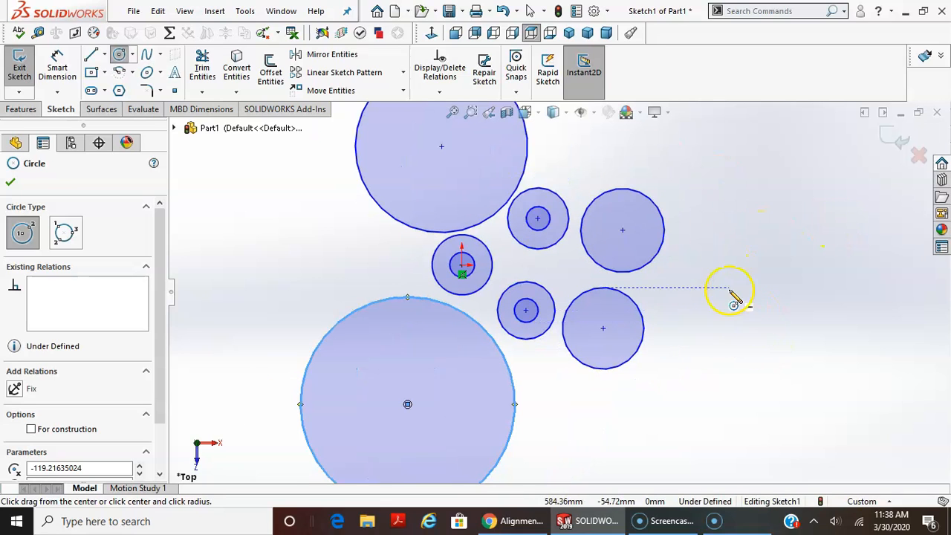
{"action": "left_click", "coordinate": [92, 56]}
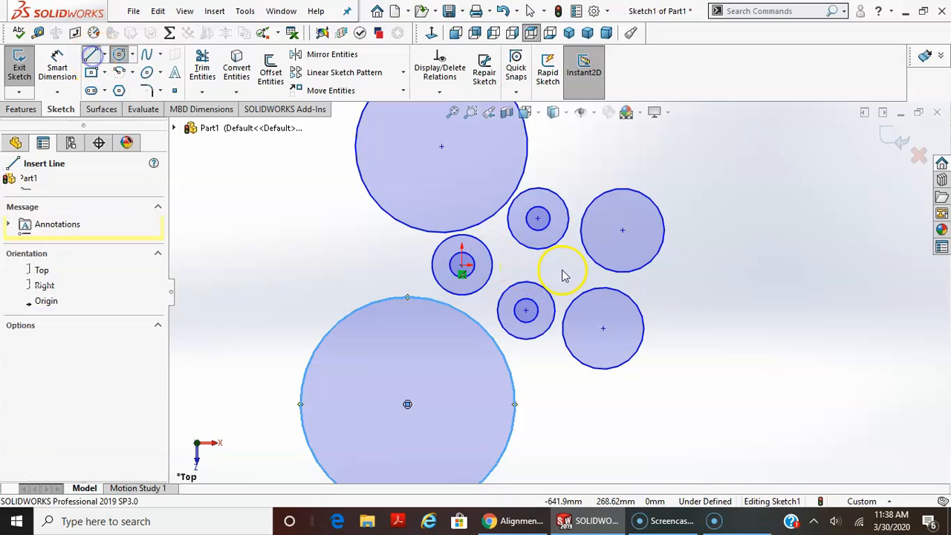
{"action": "left_click", "coordinate": [603, 288]}
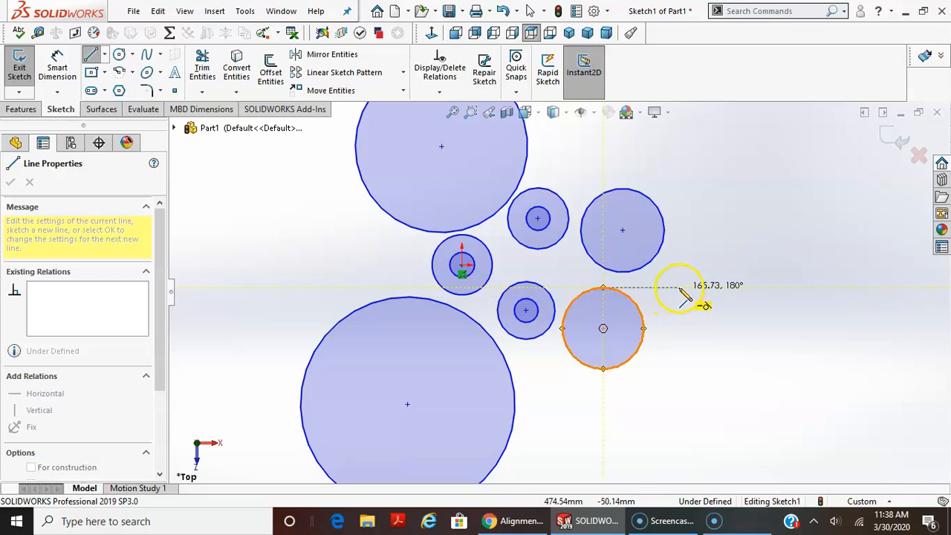
{"action": "left_click", "coordinate": [679, 288]}
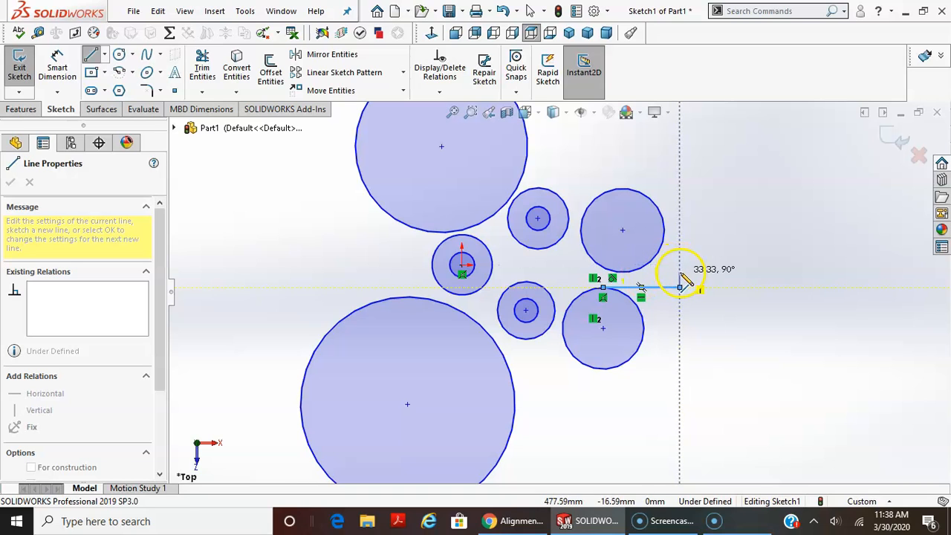
{"action": "scroll", "coordinate": [680, 273], "scroll_direction": "down", "scroll_amount": 5}
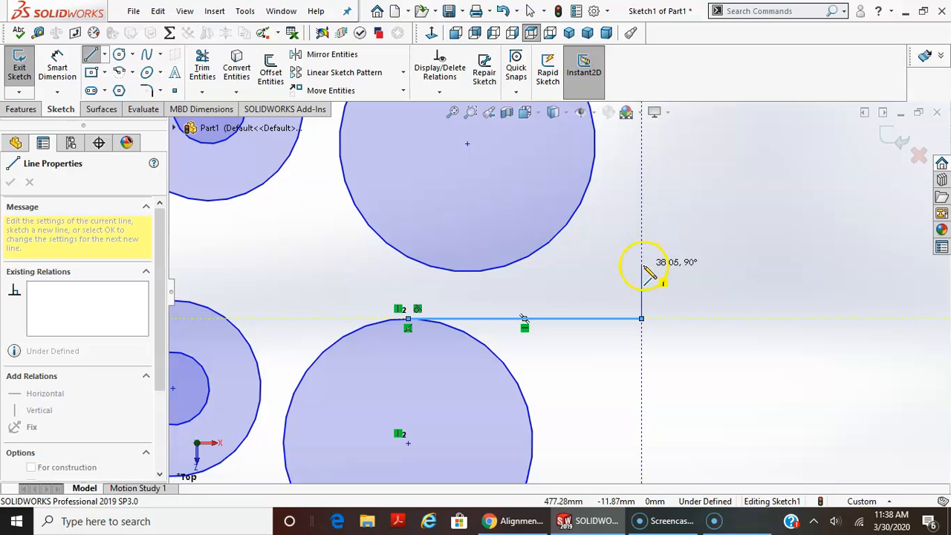
{"action": "left_click", "coordinate": [640, 266]}
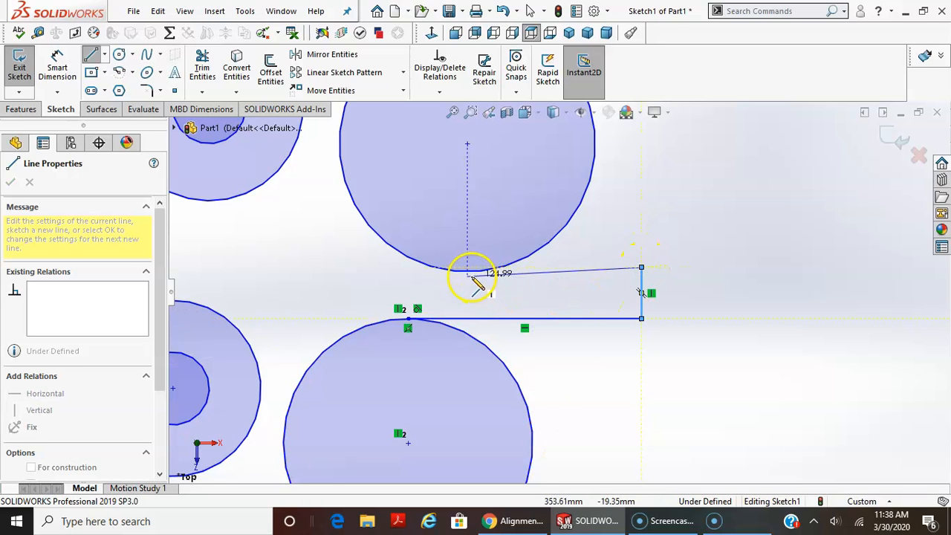
{"action": "left_click", "coordinate": [468, 272]}
{"action": "key", "text": "Escape"}
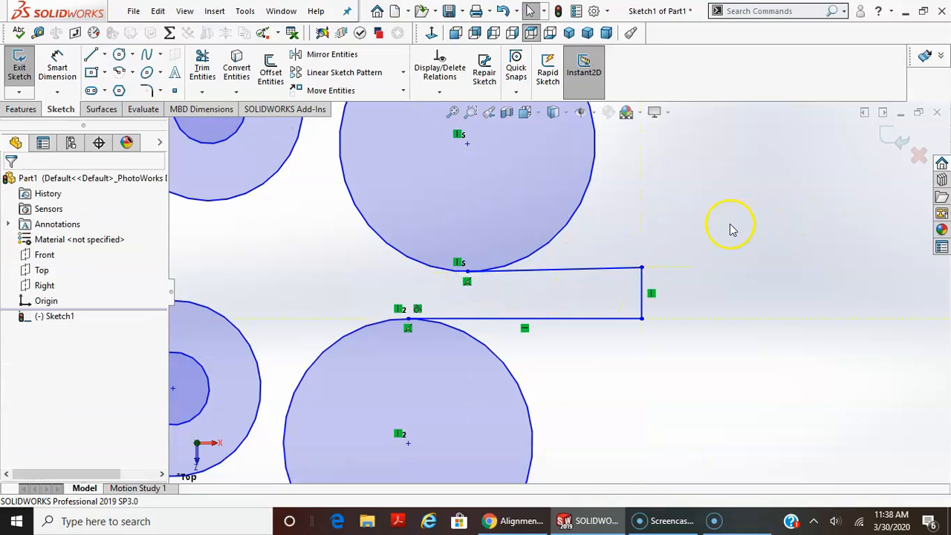
Add a horizontal relation to the slightly slanted line that ends on the upper medium circle.
{"action": "left_click", "coordinate": [583, 273]}
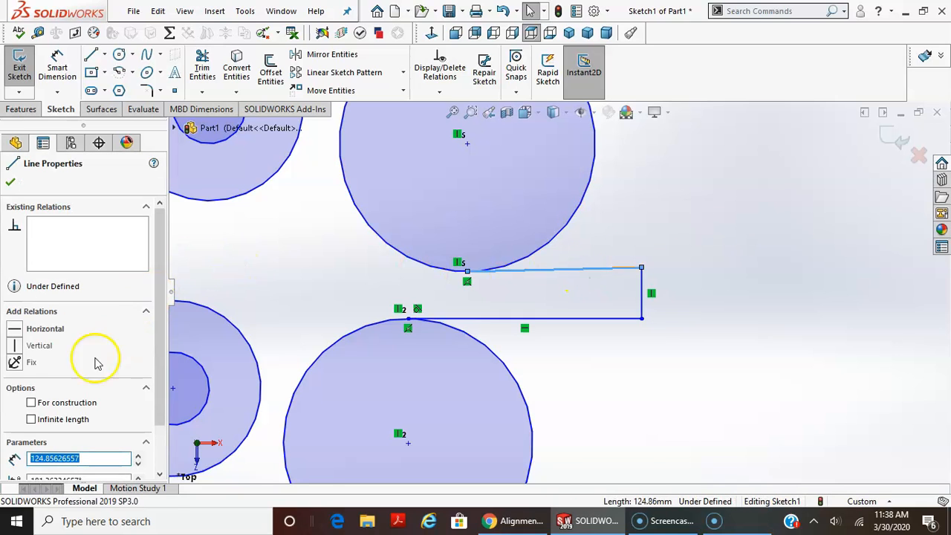
{"action": "left_click", "coordinate": [39, 333]}
{"action": "left_click", "coordinate": [672, 225]}
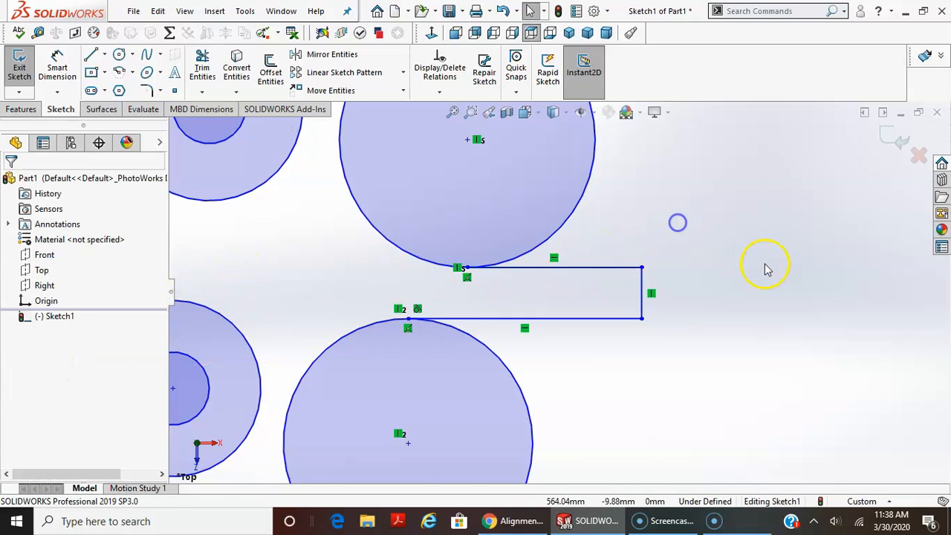
Add a tangent relation between the large circle above the origin and the outer circle of the upper concentric pair.
{"action": "scroll", "coordinate": [763, 271], "scroll_direction": "up", "scroll_amount": 3}
{"action": "scroll", "coordinate": [757, 273], "scroll_direction": "up", "scroll_amount": 1}
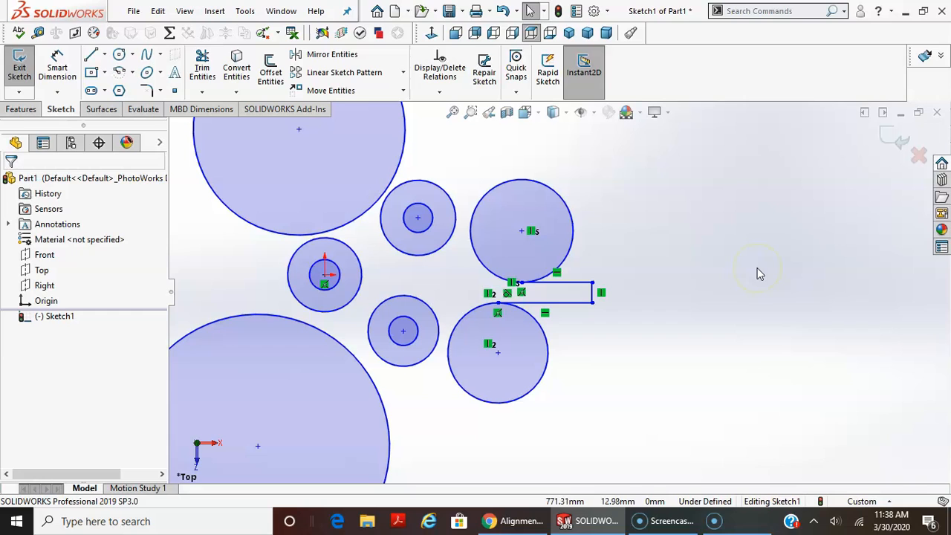
{"action": "scroll", "coordinate": [761, 274], "scroll_direction": "up", "scroll_amount": 2}
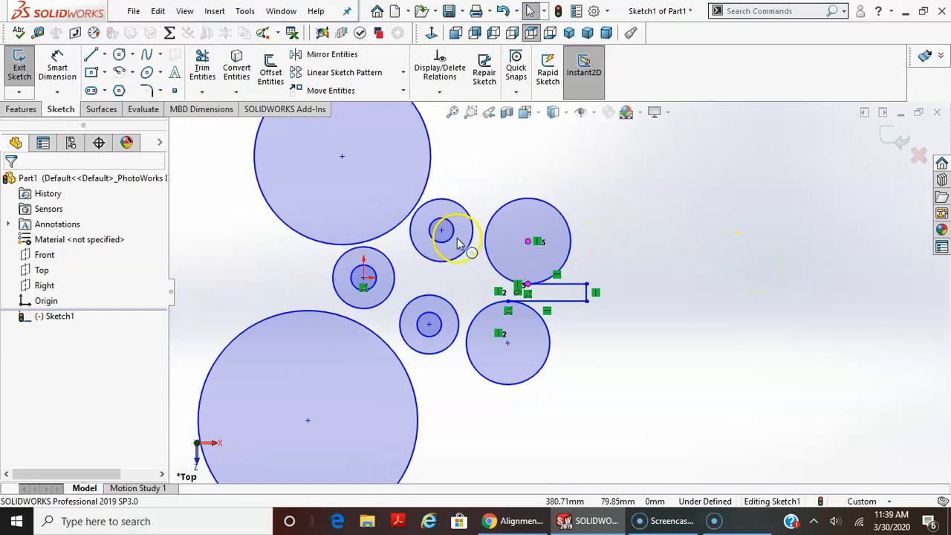
{"action": "scroll", "coordinate": [425, 268], "scroll_direction": "down", "scroll_amount": 2}
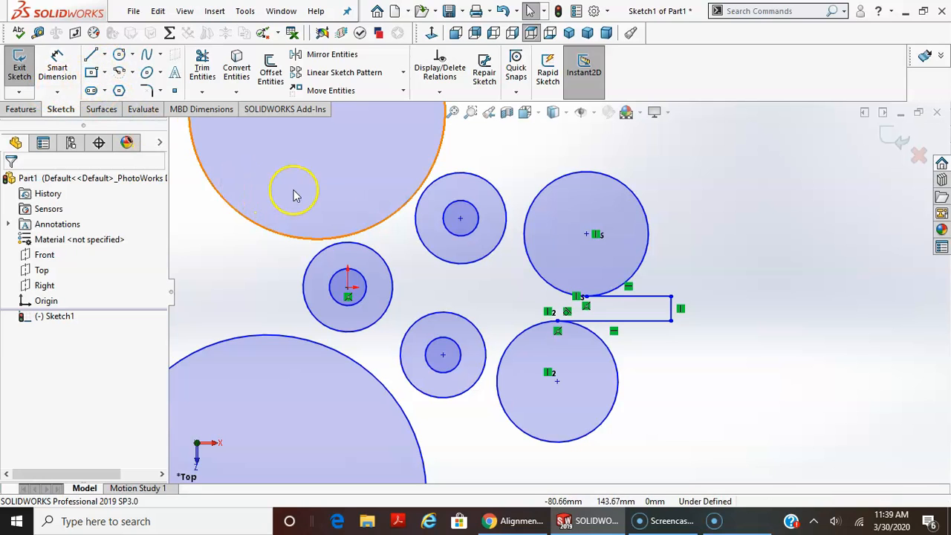
{"action": "left_click", "coordinate": [418, 195]}
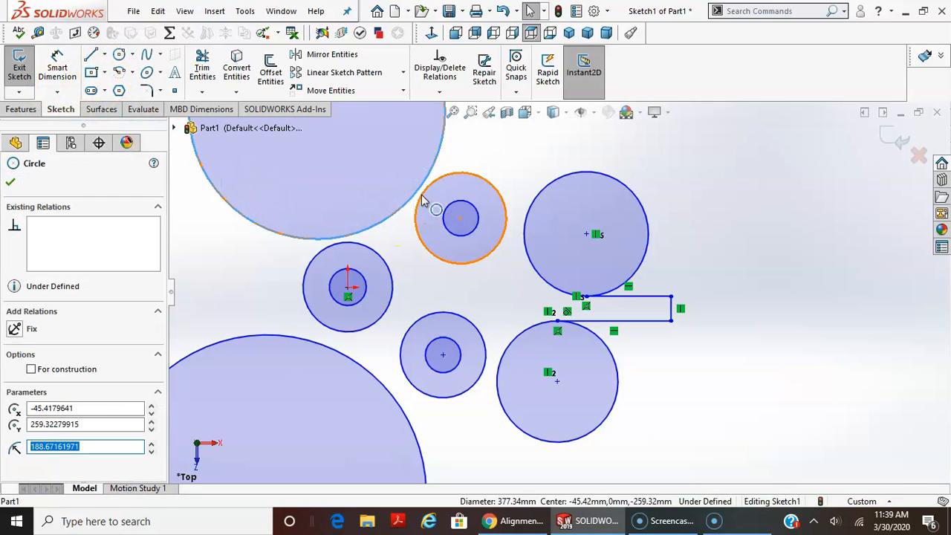
{"action": "left_click", "coordinate": [422, 199], "text": "ctrl"}
{"action": "left_click", "coordinate": [89, 320]}
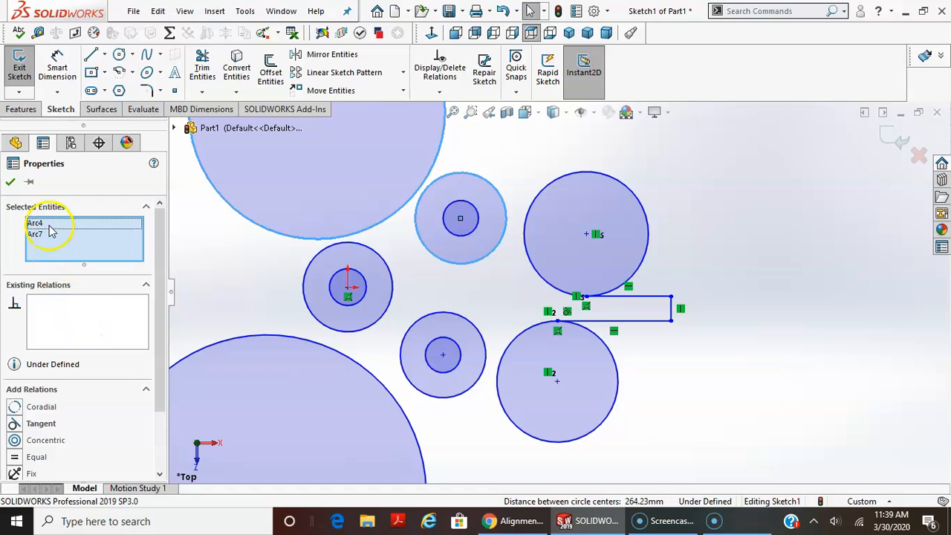
{"action": "left_click", "coordinate": [41, 424]}
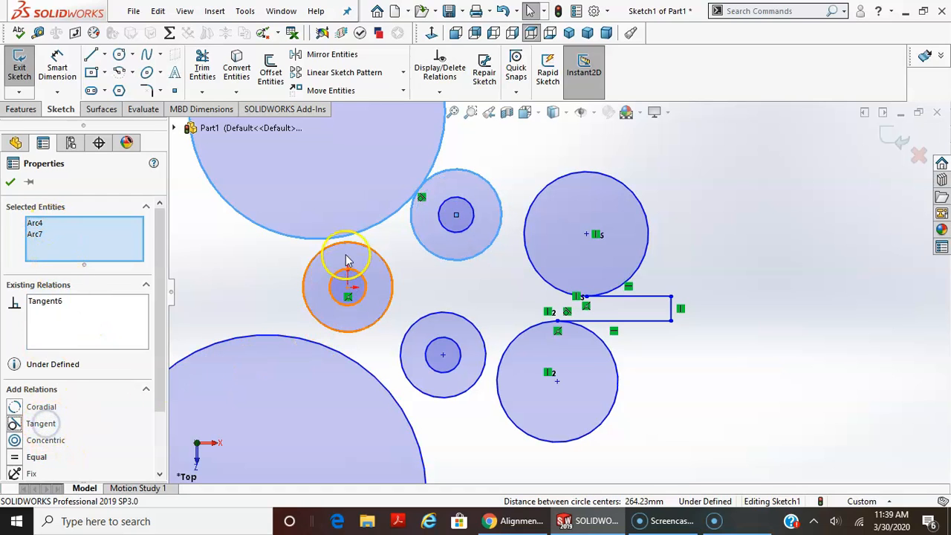
{"action": "left_click", "coordinate": [242, 279]}
Make the large upper circle tangent to the outer circle centred on the origin.
{"action": "left_click", "coordinate": [372, 231]}
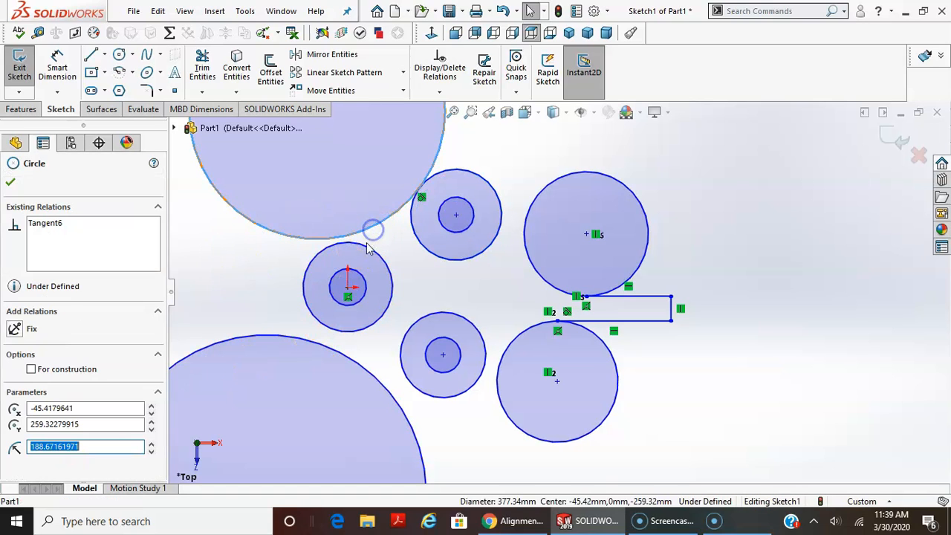
{"action": "left_click", "coordinate": [362, 251], "text": "ctrl"}
{"action": "left_click", "coordinate": [41, 423]}
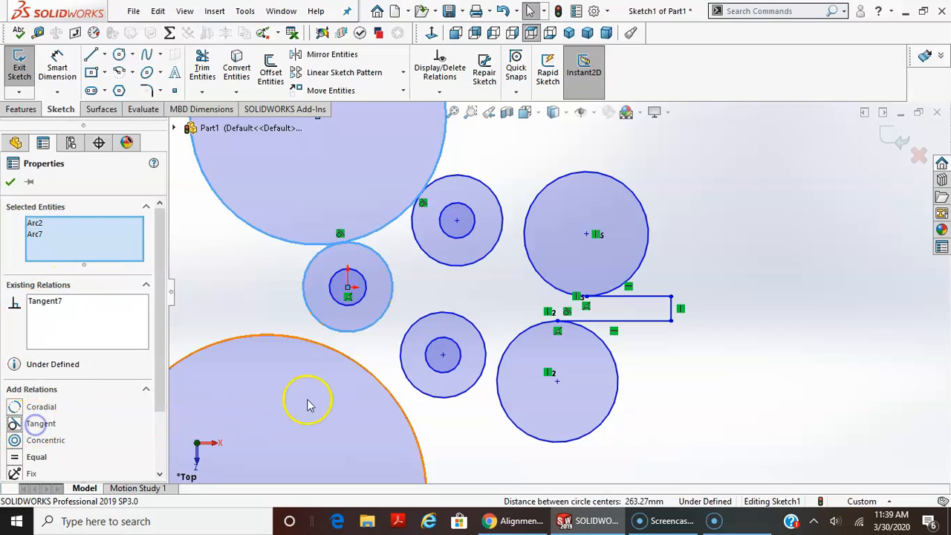
Make the very large lower circle tangent to the outer circle at the origin, removing the large upper circle from the selection first.
{"action": "left_click", "coordinate": [352, 352]}
{"action": "left_click", "coordinate": [353, 353], "text": "ctrl"}
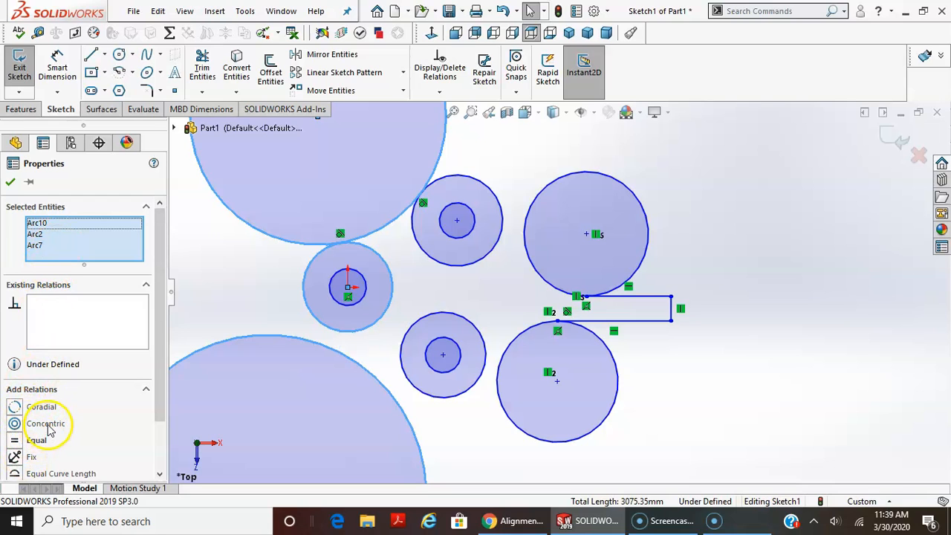
{"action": "mouse_move", "coordinate": [162, 329]}
{"action": "left_mouse_down"}
{"action": "mouse_move", "coordinate": [162, 364]}
{"action": "mouse_move", "coordinate": [161, 333]}
{"action": "left_mouse_up"}
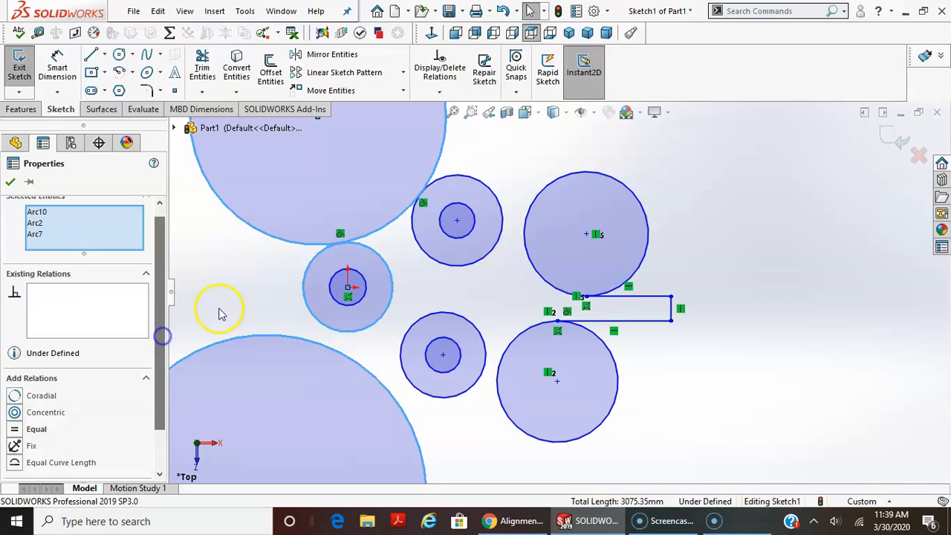
{"action": "left_click", "coordinate": [37, 212]}
{"action": "left_click", "coordinate": [36, 222]}
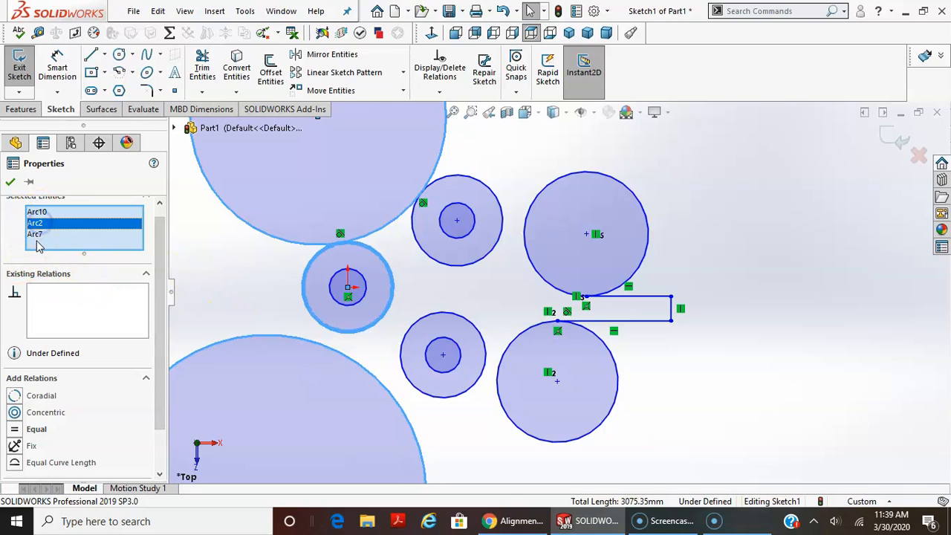
{"action": "left_click", "coordinate": [35, 236]}
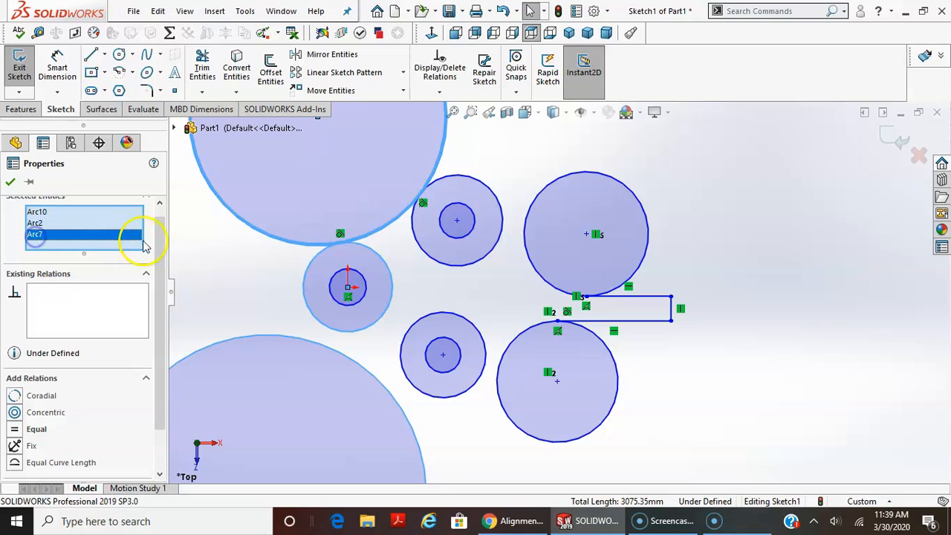
{"action": "left_click", "coordinate": [254, 226]}
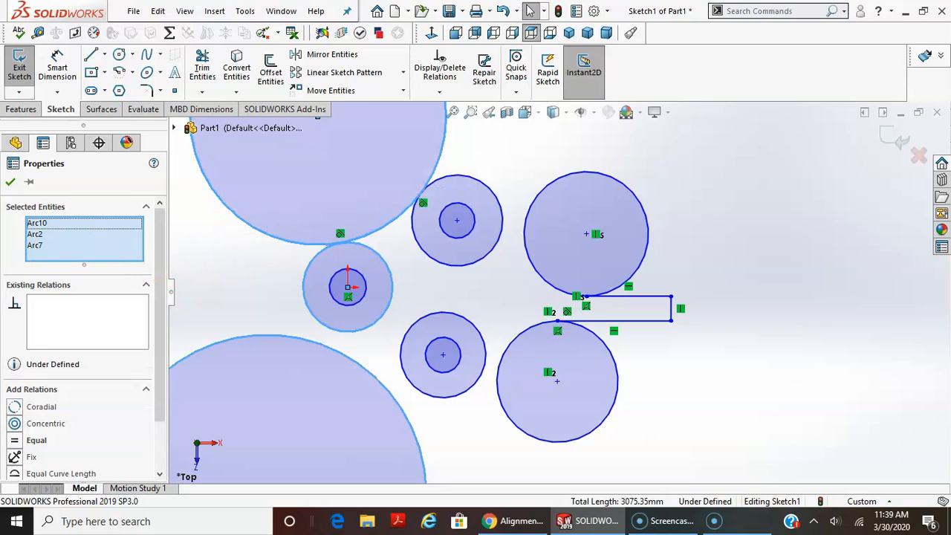
{"action": "left_click", "coordinate": [260, 228]}
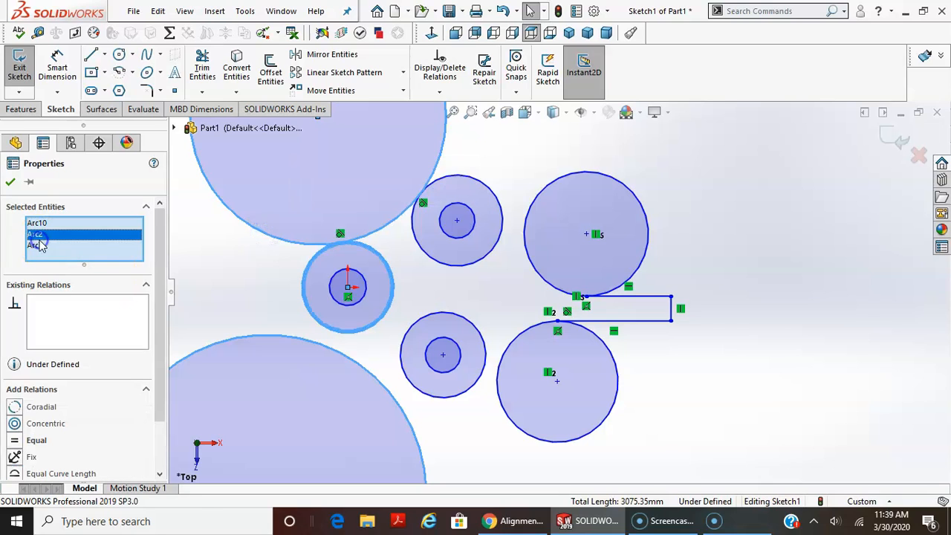
{"action": "left_click", "coordinate": [37, 247]}
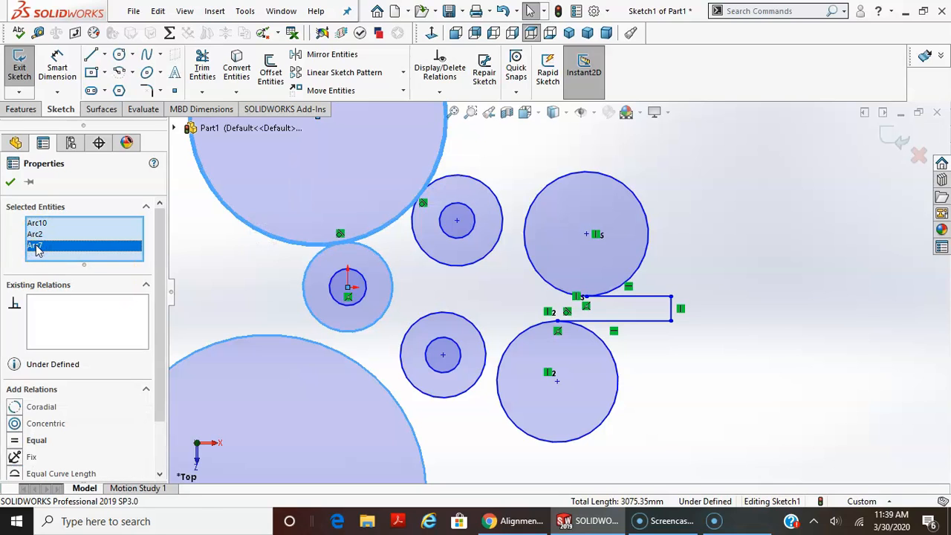
{"action": "key", "text": "Delete"}
{"action": "left_click", "coordinate": [44, 252]}
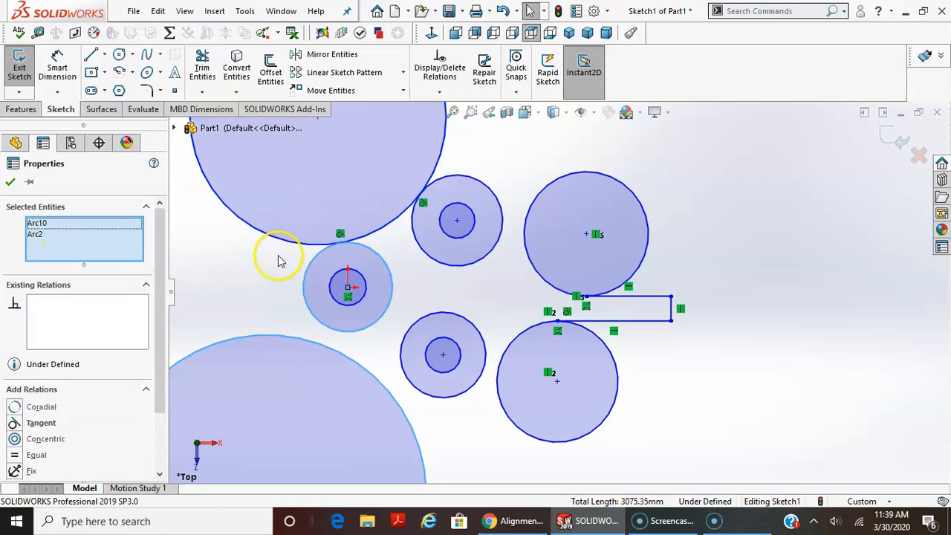
{"action": "left_click", "coordinate": [42, 422]}
{"action": "left_click", "coordinate": [486, 477]}
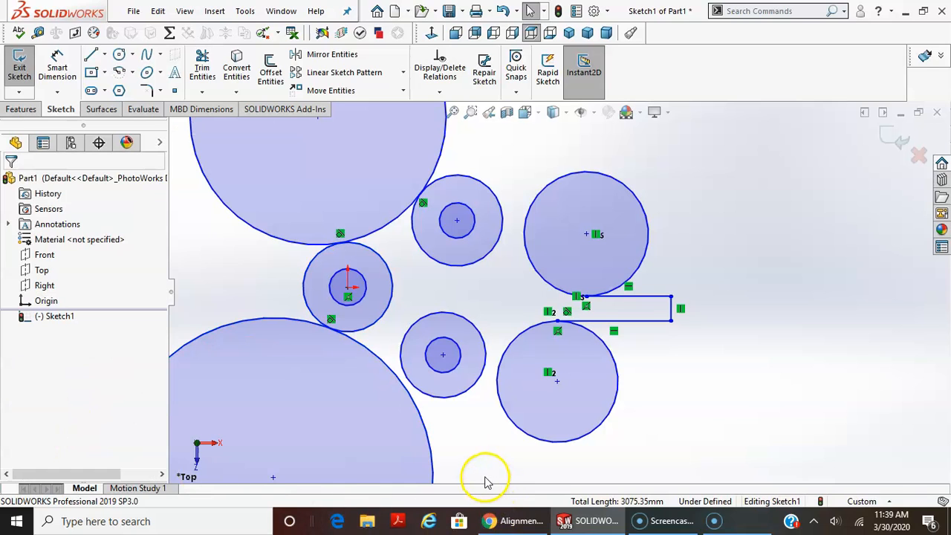
Add a tangent relation between the outer circle of the lower concentric pair and the very large lower circle.
{"action": "scroll", "coordinate": [455, 430], "scroll_direction": "up", "scroll_amount": 1}
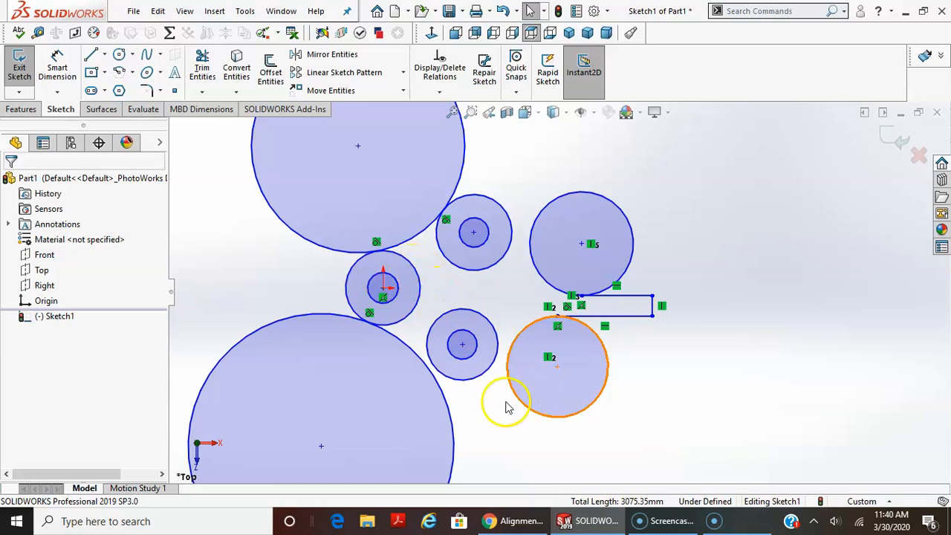
{"action": "scroll", "coordinate": [460, 393], "scroll_direction": "down", "scroll_amount": 2}
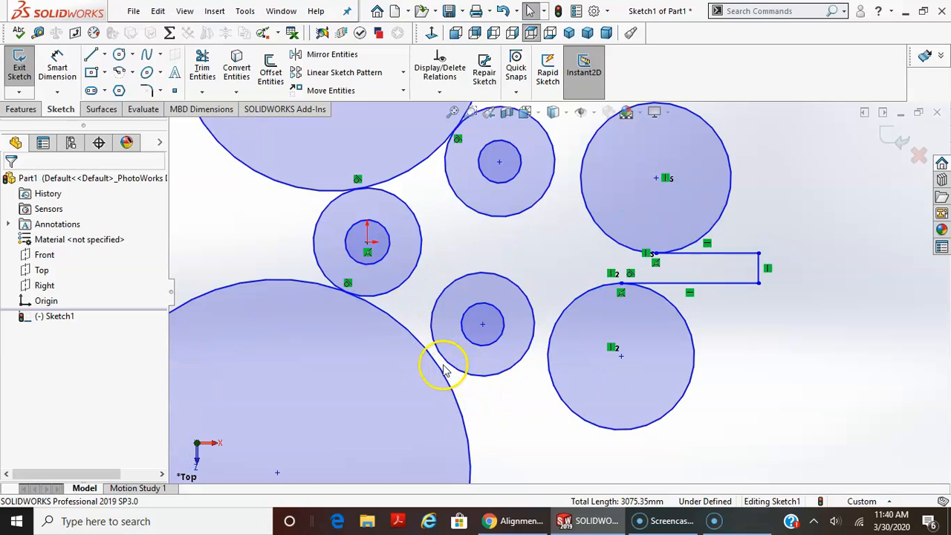
{"action": "left_click", "coordinate": [450, 369]}
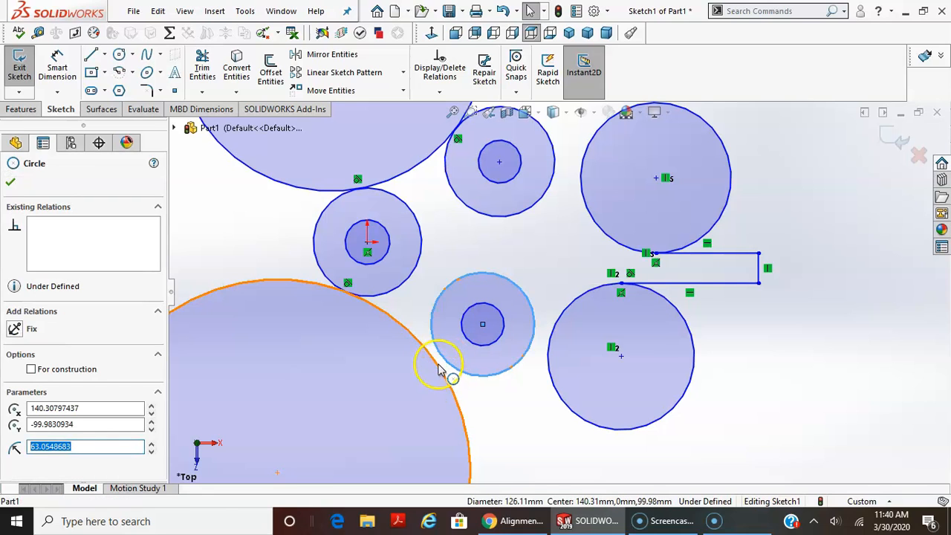
{"action": "left_click", "coordinate": [438, 369], "text": "ctrl"}
{"action": "left_click", "coordinate": [49, 424]}
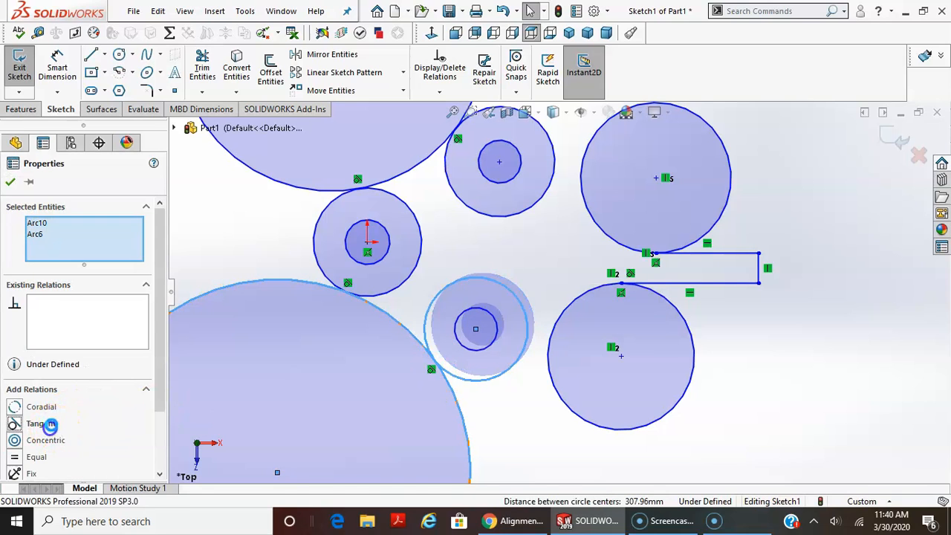
{"action": "left_click", "coordinate": [517, 407]}
Make the lower medium circle tangent to the outer circle of the lower concentric pair.
{"action": "left_click", "coordinate": [548, 347]}
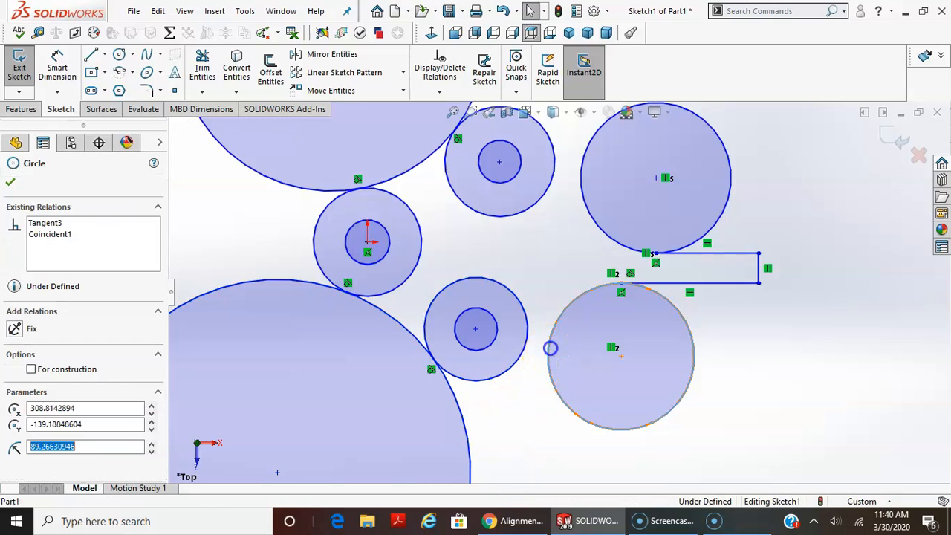
{"action": "left_click", "coordinate": [527, 327], "text": "ctrl"}
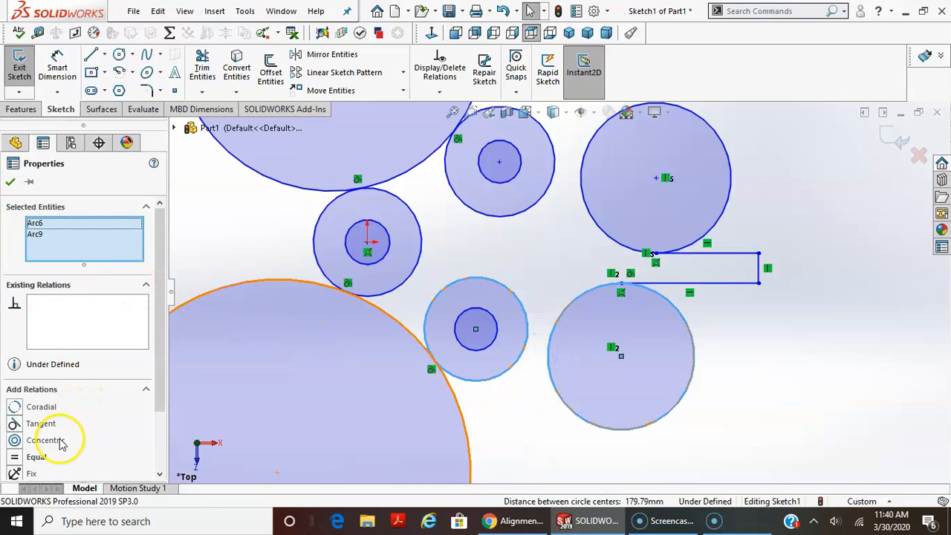
{"action": "left_click", "coordinate": [41, 424]}
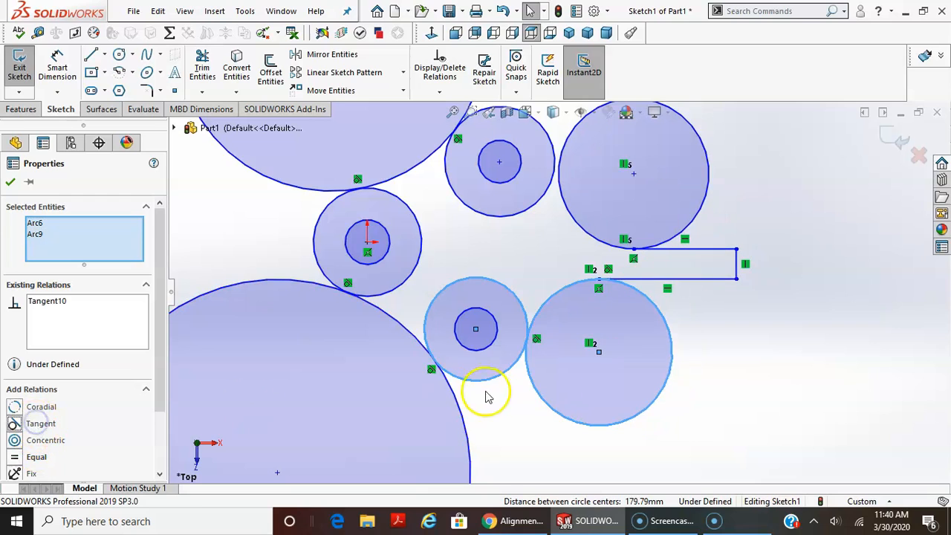
{"action": "left_click", "coordinate": [791, 331]}
Make the upper medium circle tangent to the outer circle of the upper concentric pair.
{"action": "left_click", "coordinate": [559, 183]}
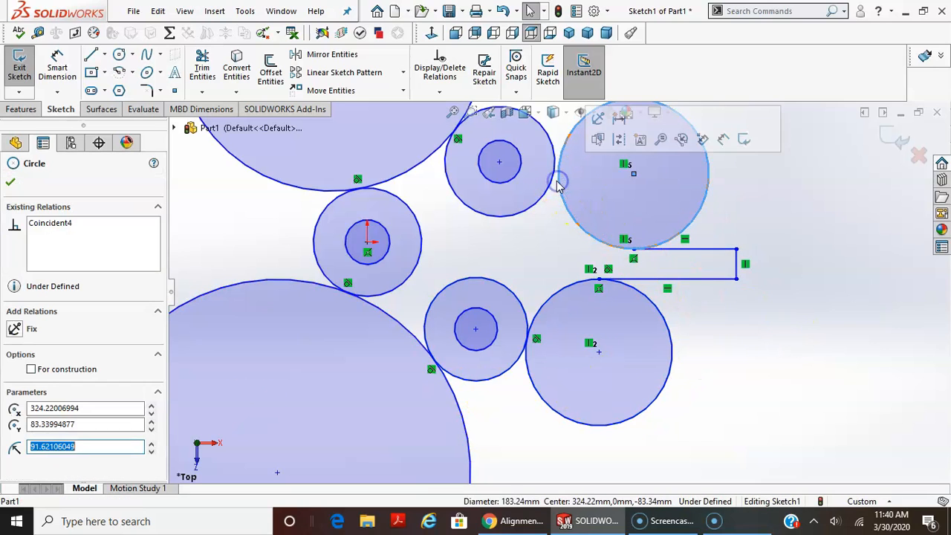
{"action": "left_click", "coordinate": [551, 183], "text": "ctrl"}
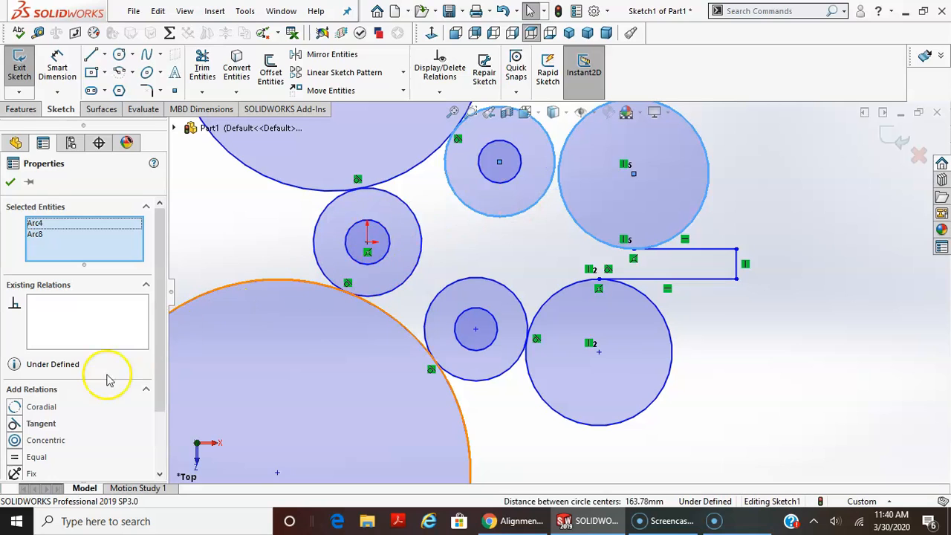
{"action": "left_click", "coordinate": [45, 424]}
Power-trim the outer portions of the two large and two medium circles, leaving only the arcs that connect the concentric pairs and handle lines.
{"action": "key", "text": "z"}
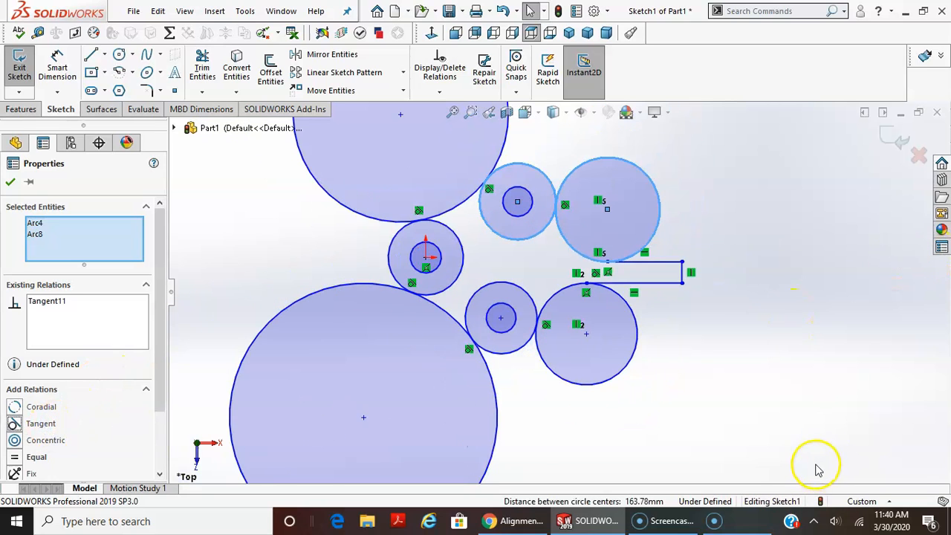
{"action": "scroll", "coordinate": [676, 347], "scroll_direction": "down", "scroll_amount": 2}
{"action": "scroll", "coordinate": [629, 382], "scroll_direction": "up", "scroll_amount": 2}
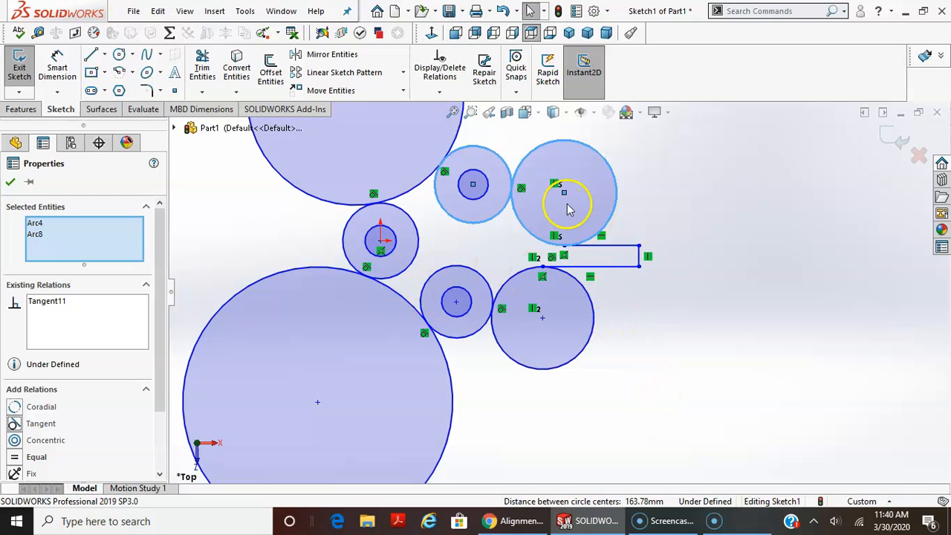
{"action": "left_click", "coordinate": [202, 93]}
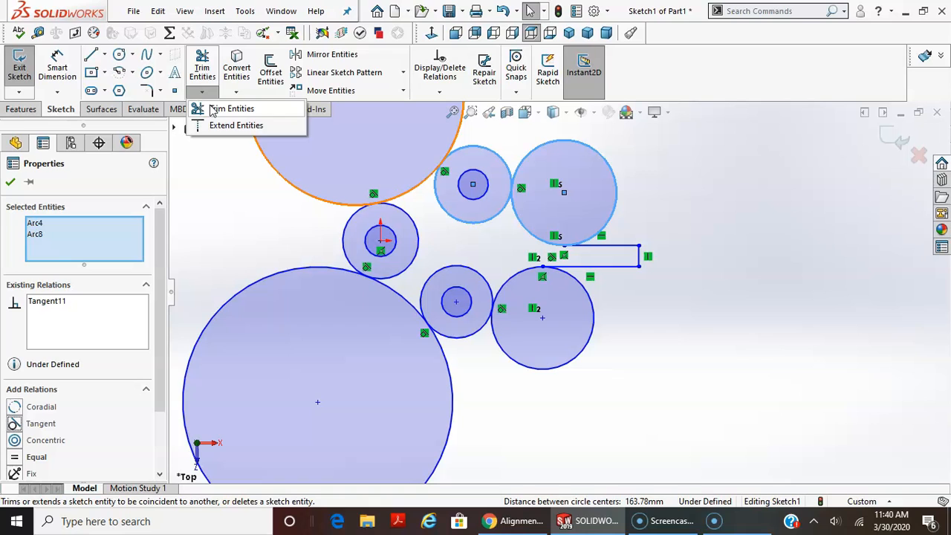
{"action": "left_click", "coordinate": [213, 110]}
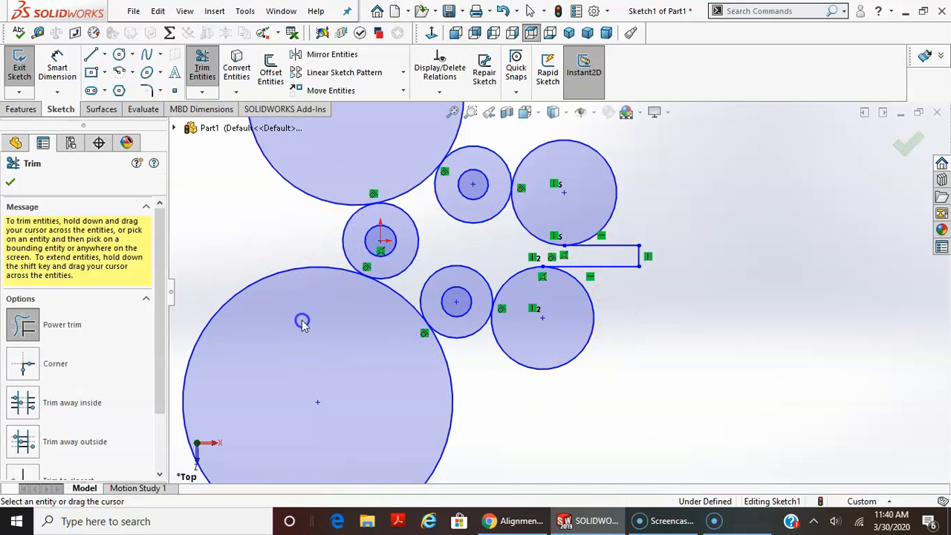
{"action": "left_click_drag", "start_coordinate": [302, 323], "coordinate": [325, 164]}
{"action": "left_click_drag", "start_coordinate": [522, 160], "coordinate": [598, 190]}
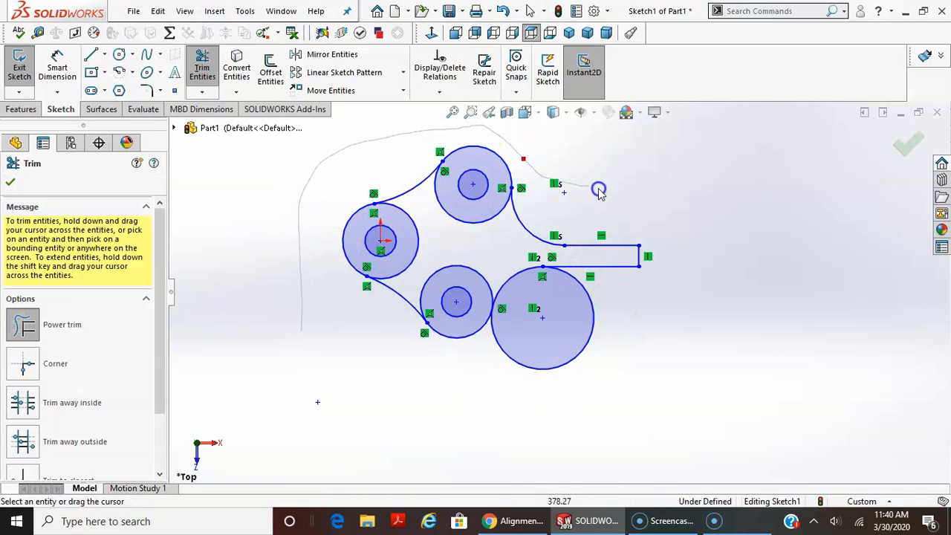
{"action": "left_click_drag", "start_coordinate": [656, 323], "coordinate": [537, 337]}
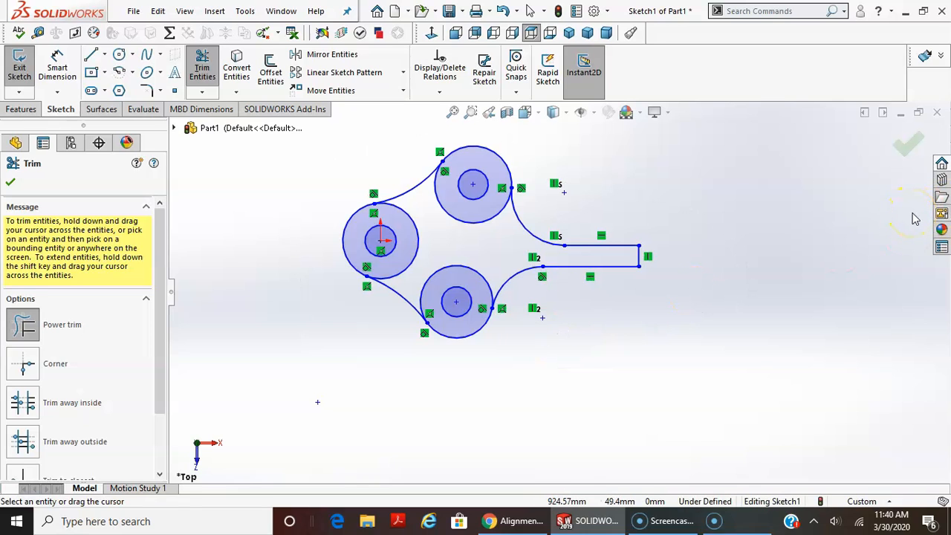
Change the document's unit system to IPS (inch, pound, second).
{"action": "key", "text": "z"}
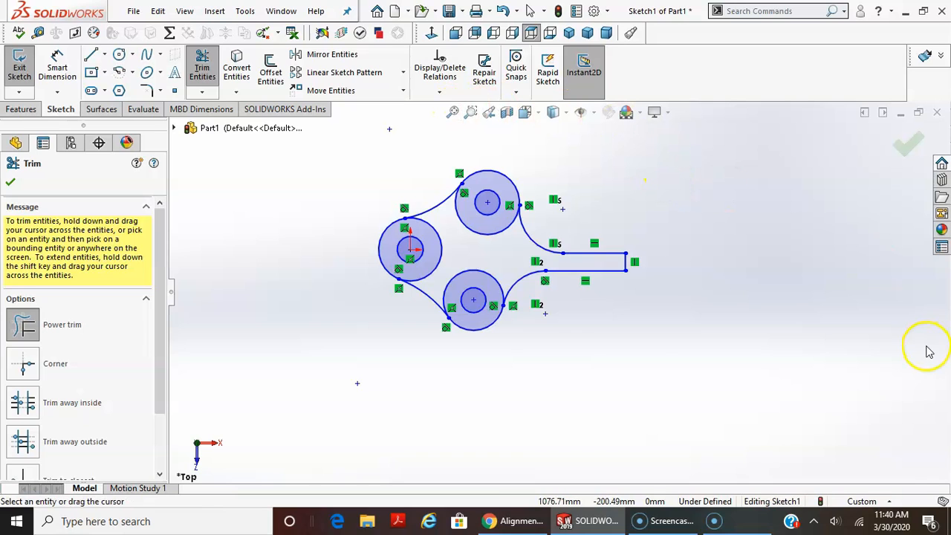
{"action": "left_click", "coordinate": [886, 501]}
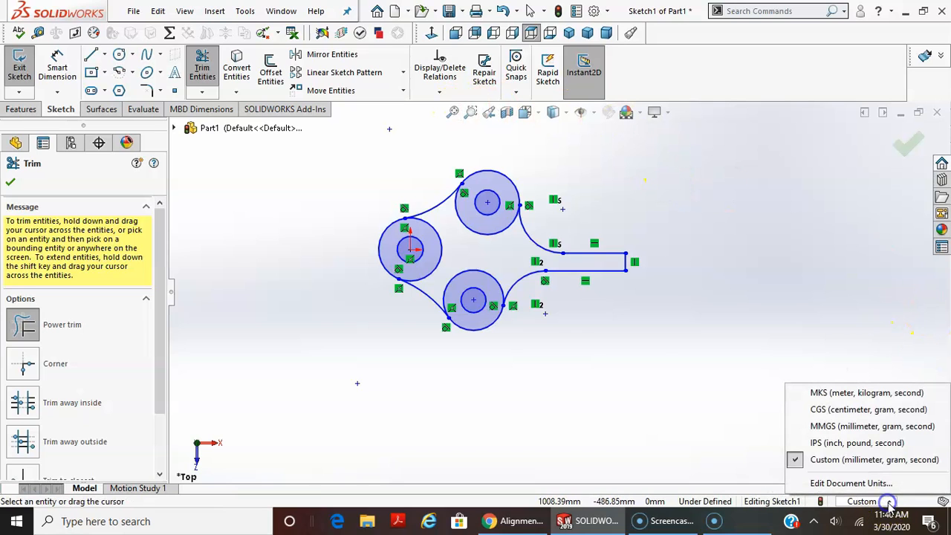
{"action": "left_click", "coordinate": [856, 443]}
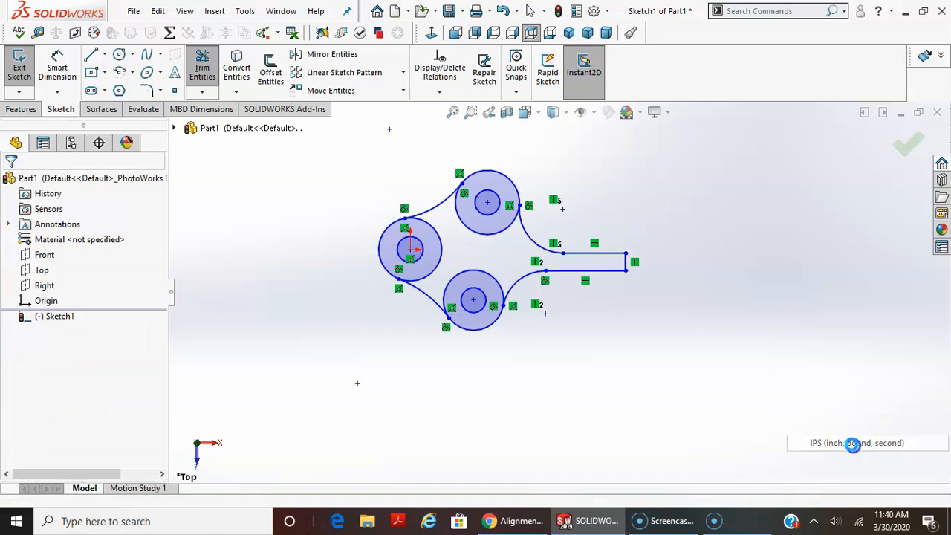
Reopen the existing profile sketch for editing.
{"action": "right_click", "coordinate": [59, 318]}
{"action": "left_click", "coordinate": [65, 218]}
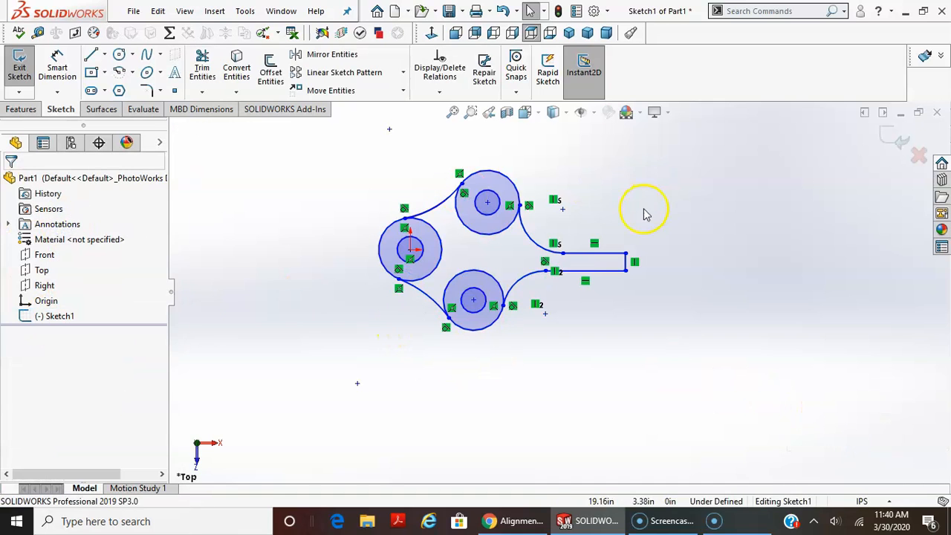
{"action": "scroll", "coordinate": [551, 197], "scroll_direction": "down", "scroll_amount": 2}
{"action": "scroll", "coordinate": [550, 196], "scroll_direction": "down", "scroll_amount": 2}
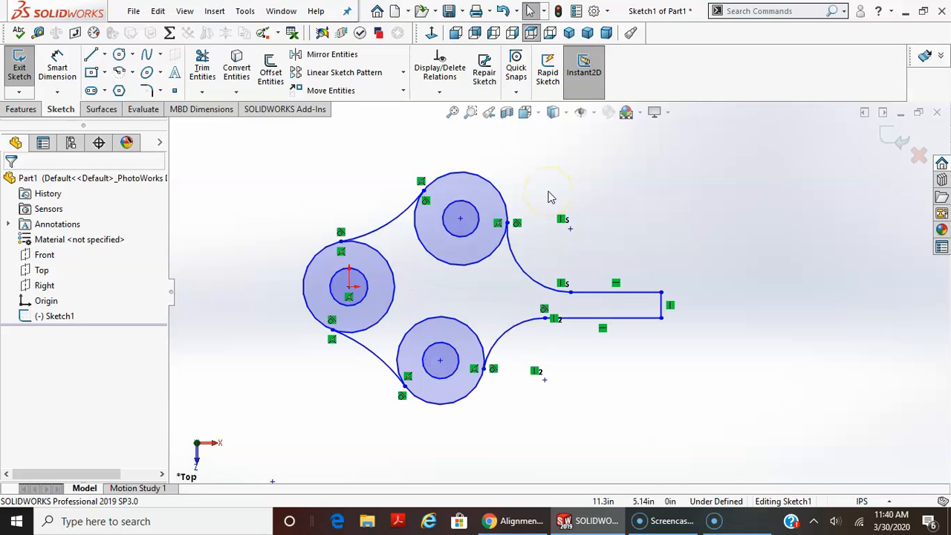
{"action": "scroll", "coordinate": [547, 197], "scroll_direction": "up", "scroll_amount": 2}
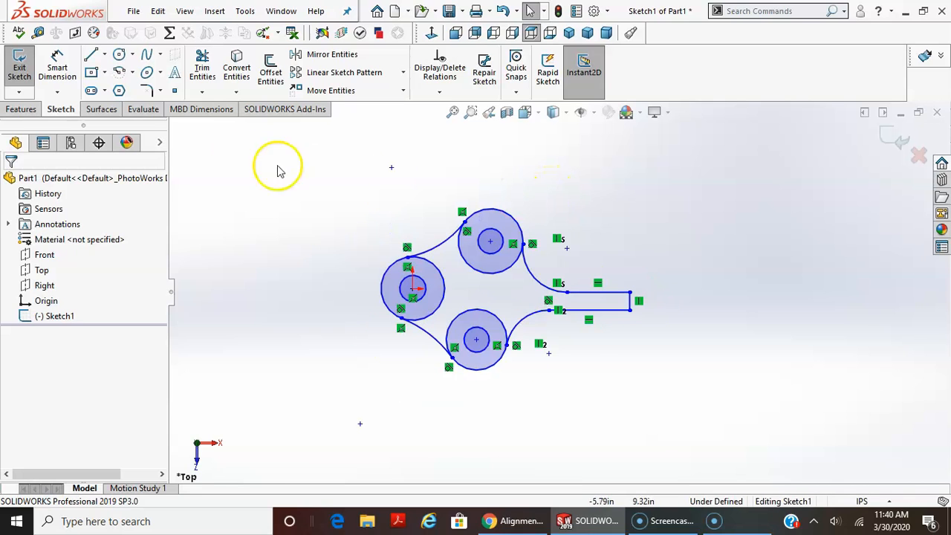
Dimension the horizontal distance from the leftmost circle's center to the handle's end line as 4.325 in.
{"action": "left_click", "coordinate": [59, 65]}
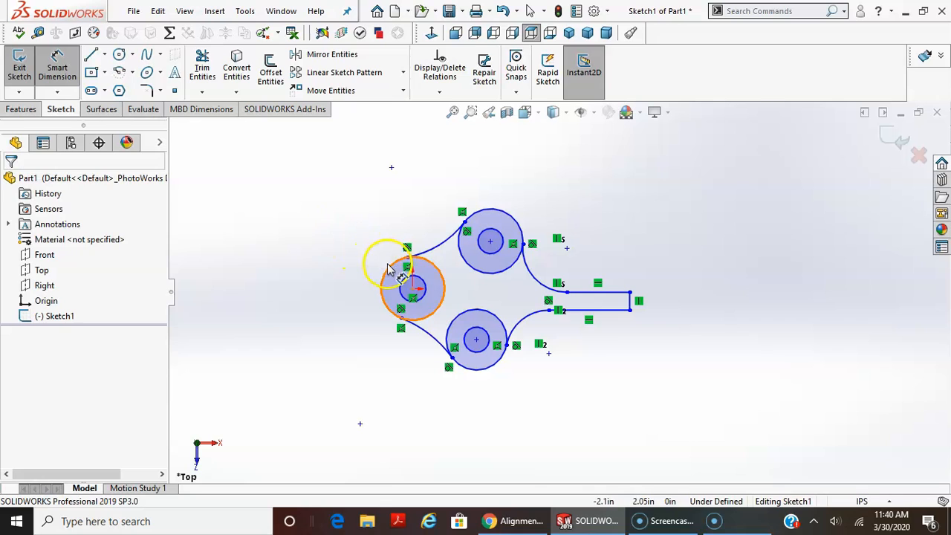
{"action": "left_click", "coordinate": [399, 234]}
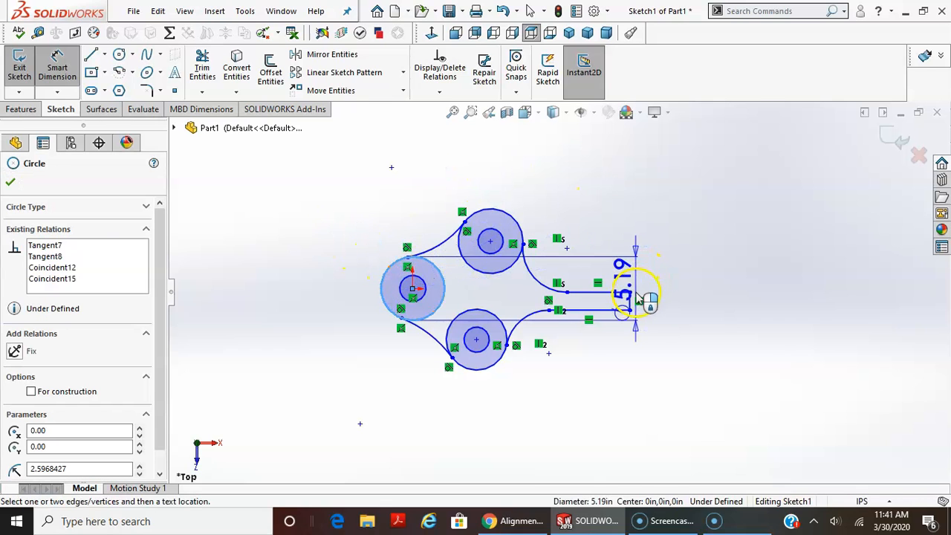
{"action": "left_click", "coordinate": [630, 298]}
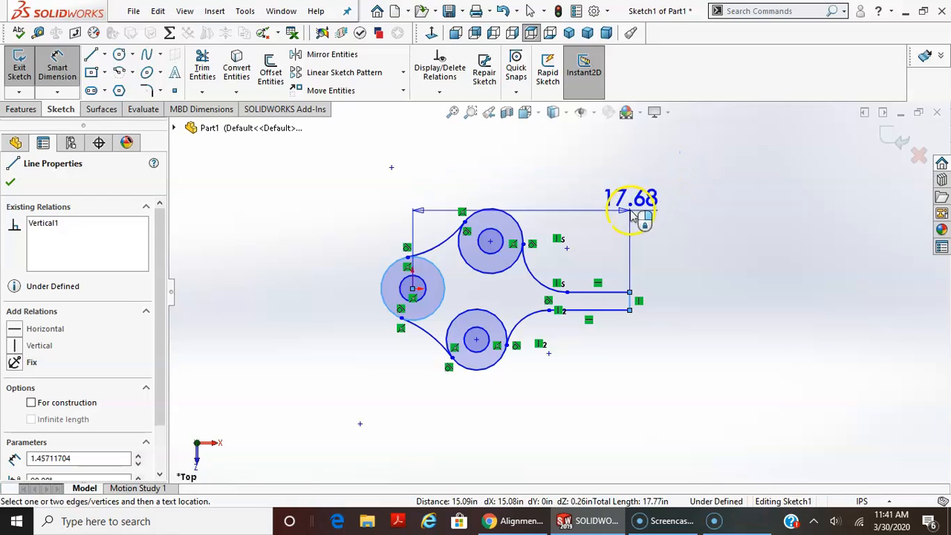
{"action": "left_click", "coordinate": [512, 173]}
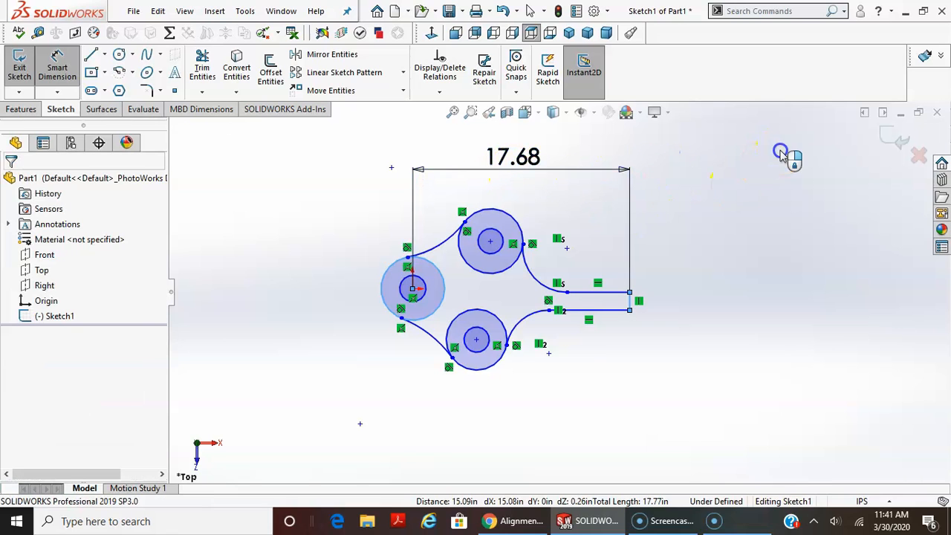
{"action": "type", "text": "4.33"}
{"action": "key", "text": "Return"}
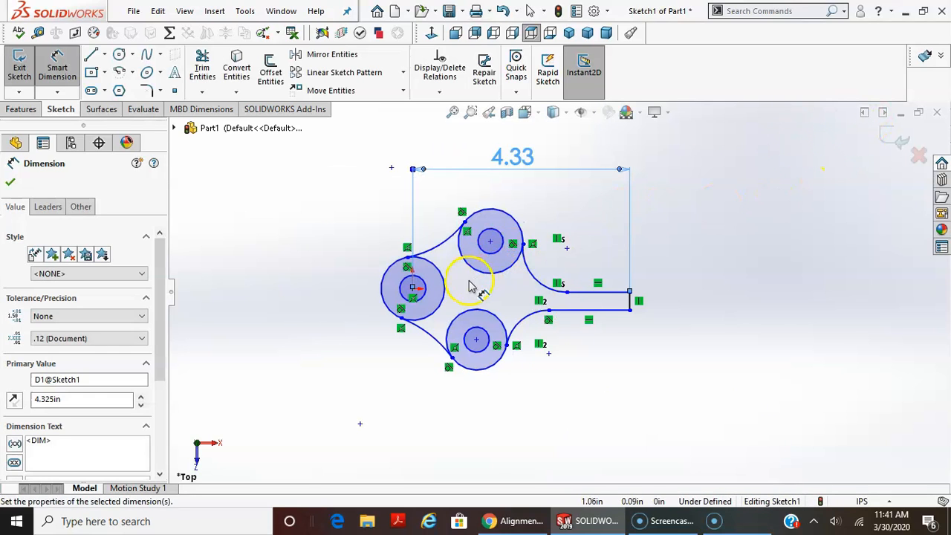
Dimension the vertical distance between the centers of the leftmost and upper outer circles as 1 in.
{"action": "left_click", "coordinate": [445, 296]}
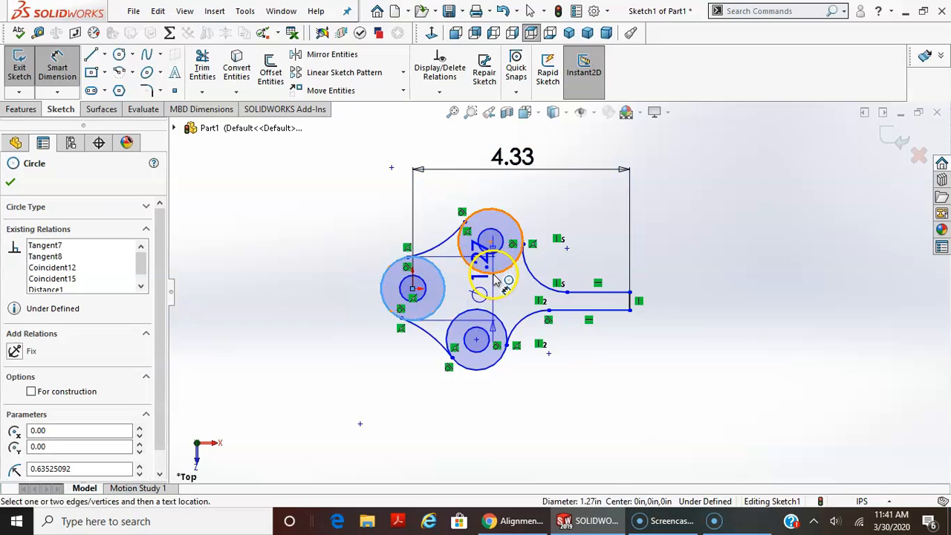
{"action": "left_click", "coordinate": [497, 274]}
{"action": "left_click", "coordinate": [355, 272]}
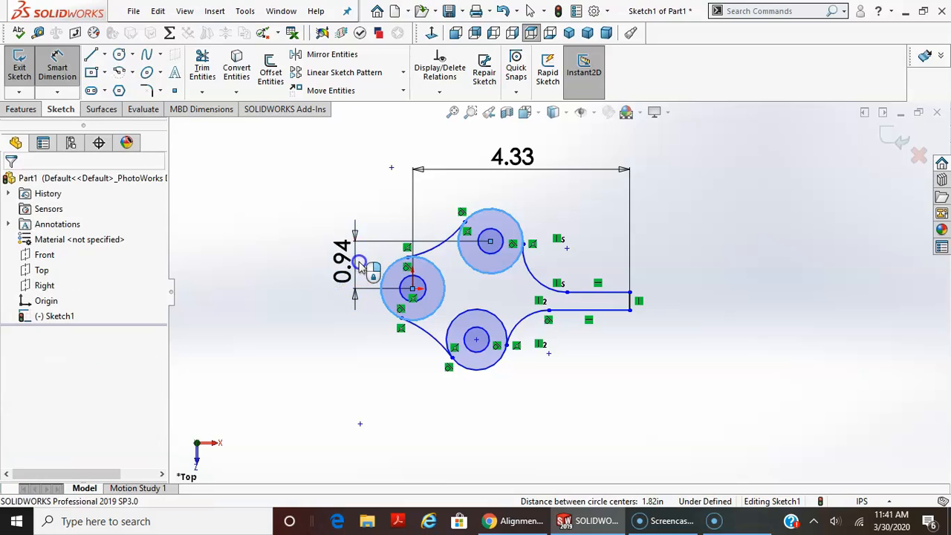
{"action": "type", "text": "1"}
{"action": "key", "text": "Return"}
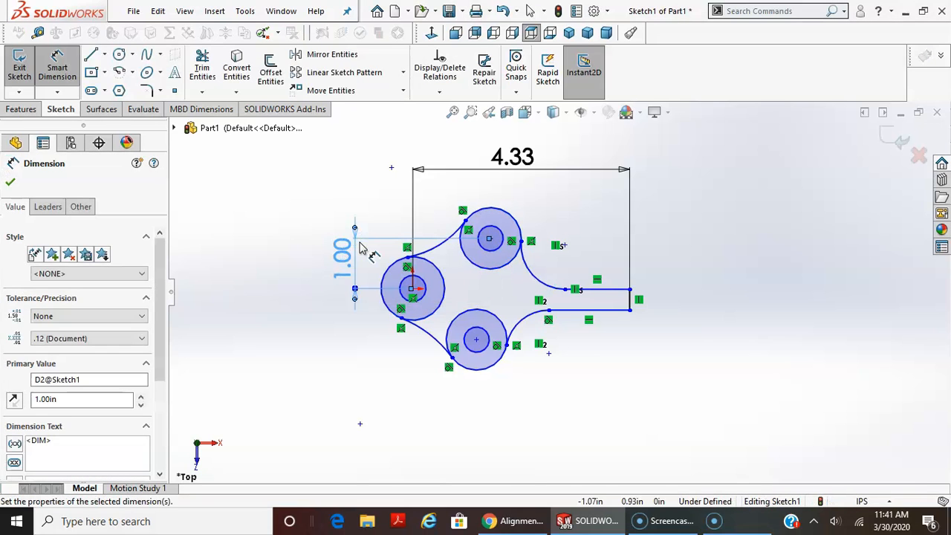
{"action": "left_click", "coordinate": [599, 267]}
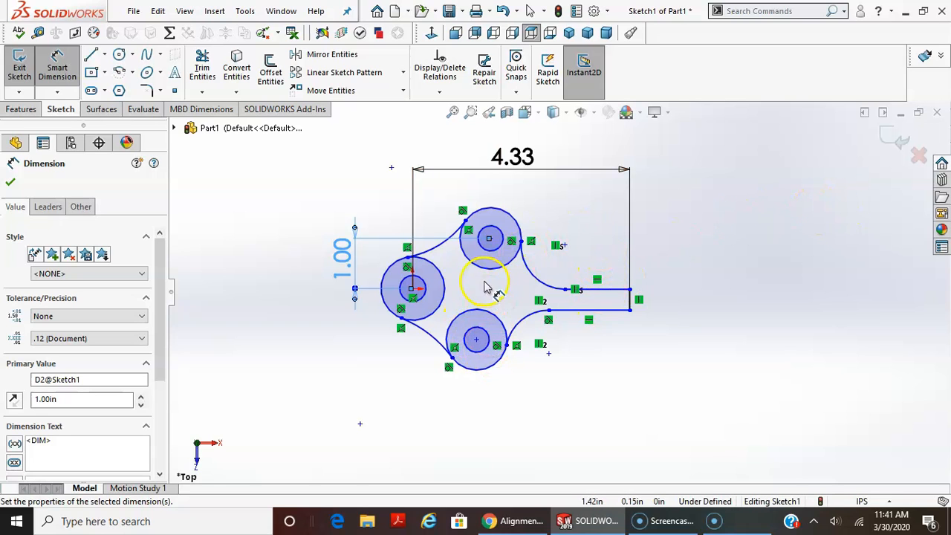
{"action": "key", "text": "Escape"}
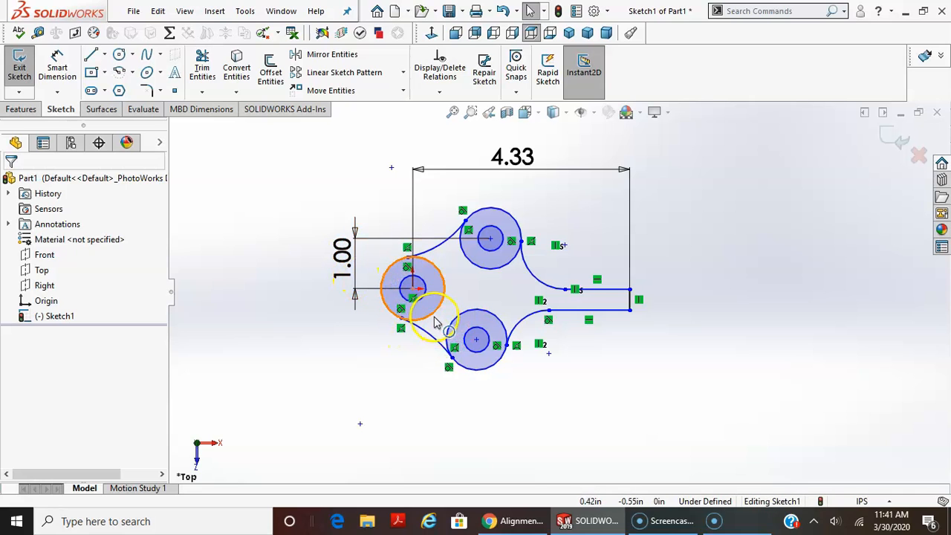
Add a horizontal relation between the midpoint of the handle's end line and the origin.
{"action": "scroll", "coordinate": [483, 290], "scroll_direction": "down", "scroll_amount": 2}
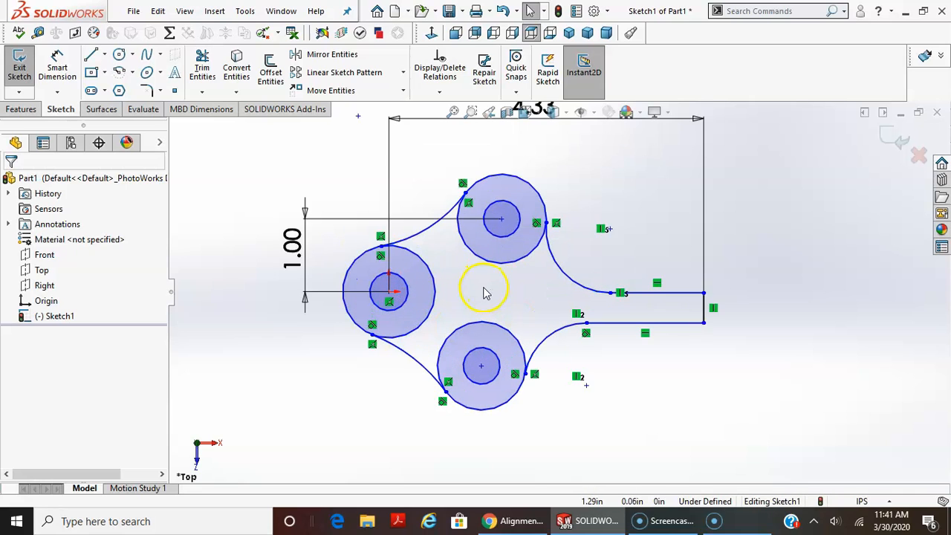
{"action": "scroll", "coordinate": [483, 289], "scroll_direction": "up", "scroll_amount": 2}
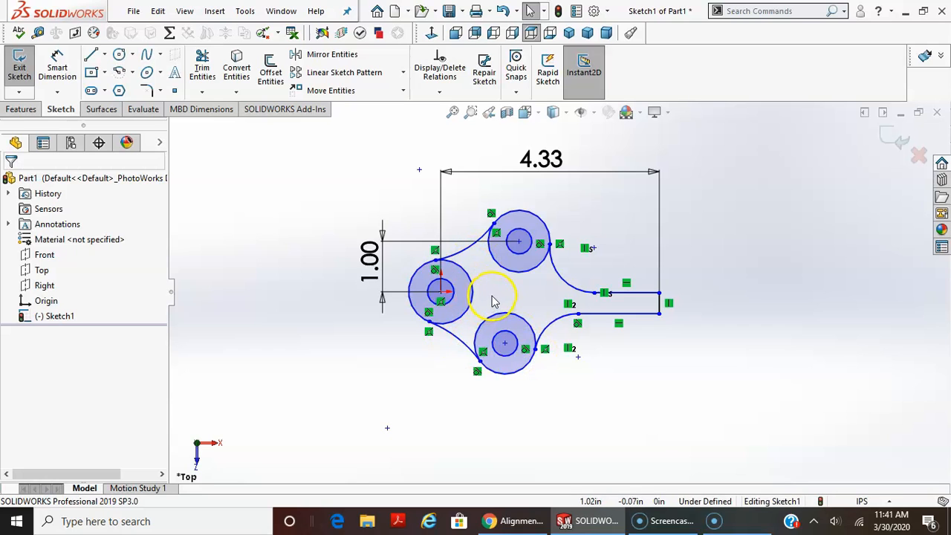
{"action": "left_click", "coordinate": [661, 305]}
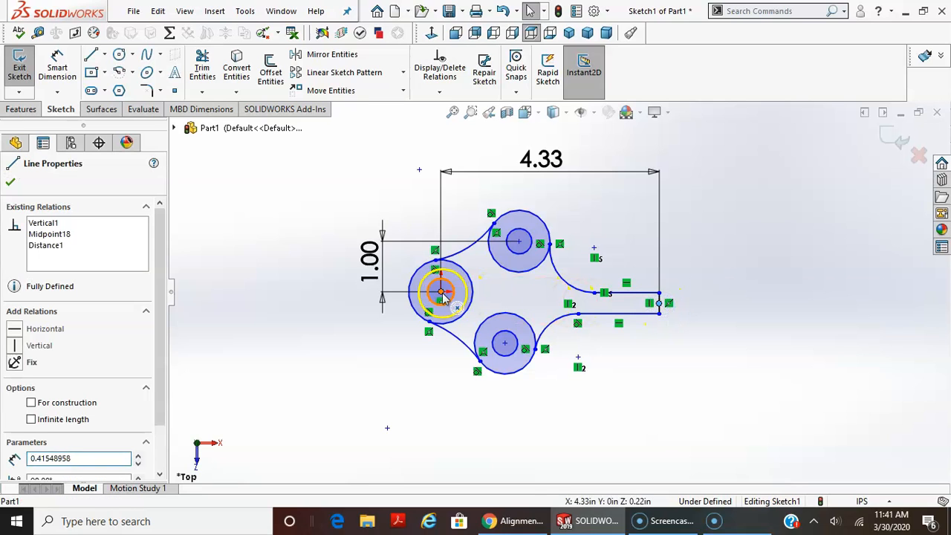
{"action": "left_click", "coordinate": [440, 291], "text": "ctrl"}
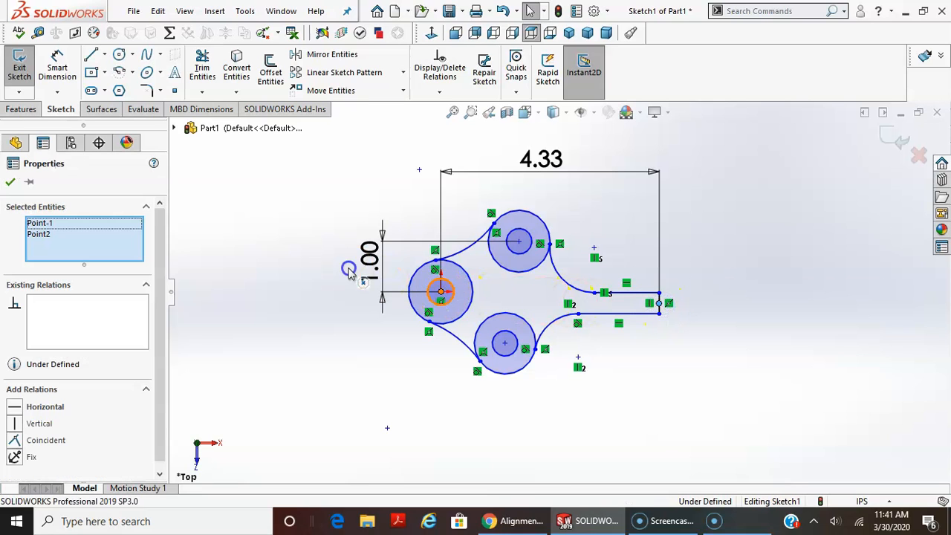
{"action": "left_click", "coordinate": [45, 409]}
{"action": "scroll", "coordinate": [616, 355], "scroll_direction": "down", "scroll_amount": 2}
{"action": "left_click", "coordinate": [626, 289]}
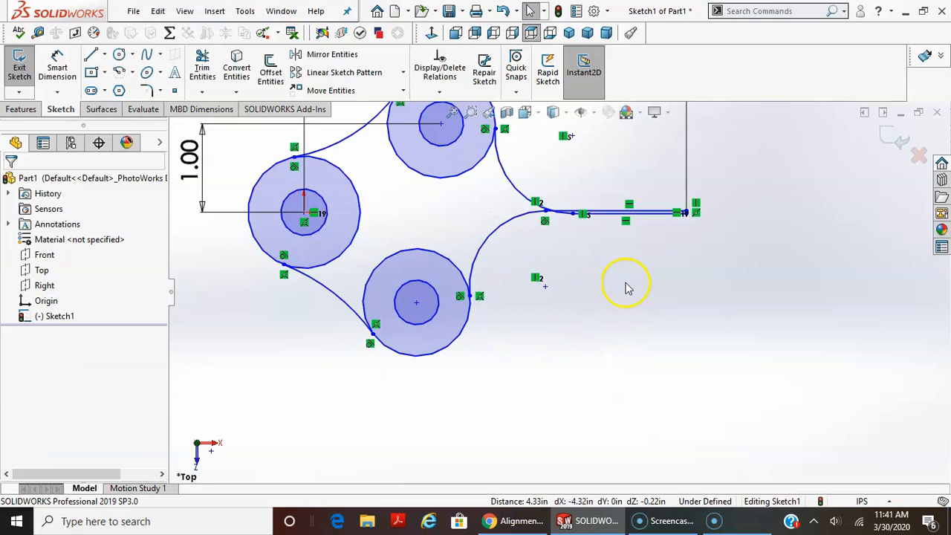
Pull the upper handle line upward by its arc endpoint to separate it from the lower handle line.
{"action": "scroll", "coordinate": [602, 191], "scroll_direction": "down", "scroll_amount": 5}
{"action": "left_click_drag", "start_coordinate": [450, 191], "coordinate": [451, 121]}
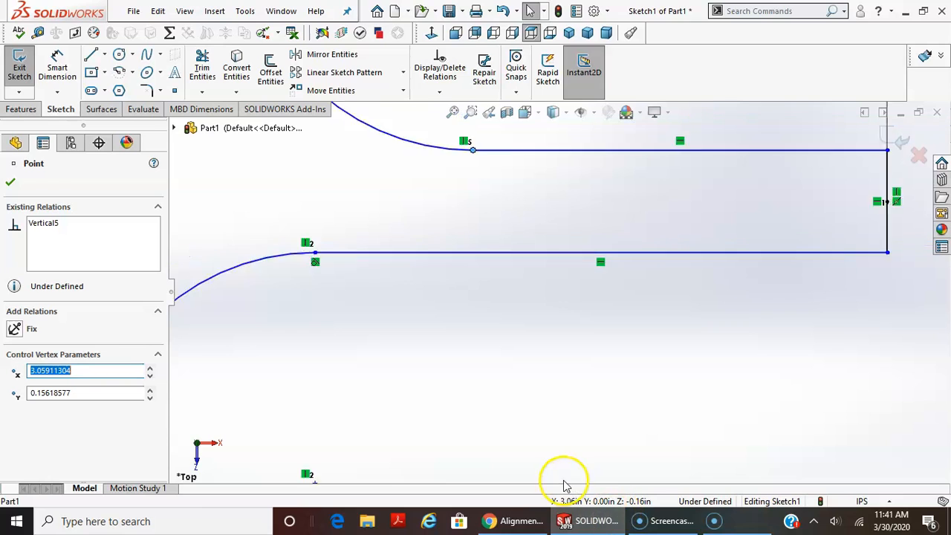
{"action": "scroll", "coordinate": [551, 423], "scroll_direction": "up", "scroll_amount": 2}
{"action": "left_click", "coordinate": [550, 413]}
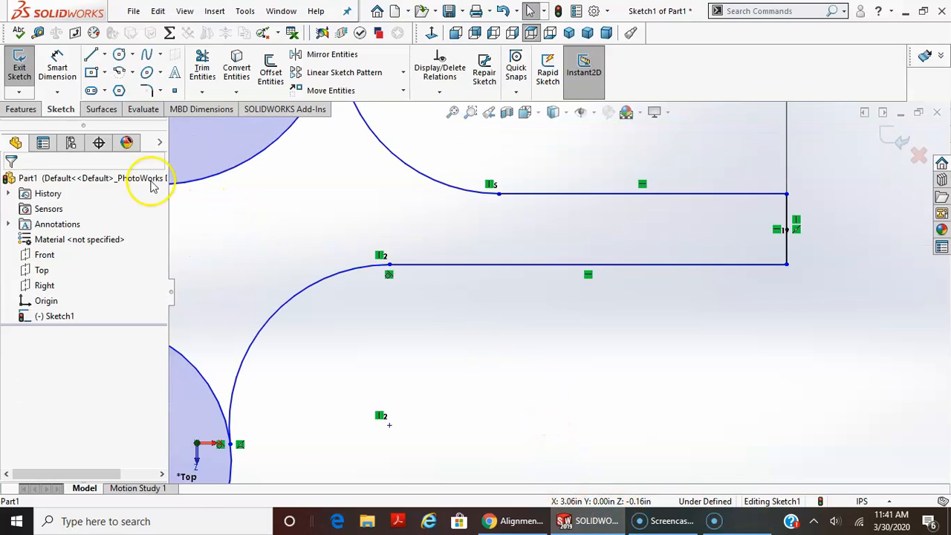
Dimension the handle's width at its end line as 0.63 in.
{"action": "left_click", "coordinate": [57, 65]}
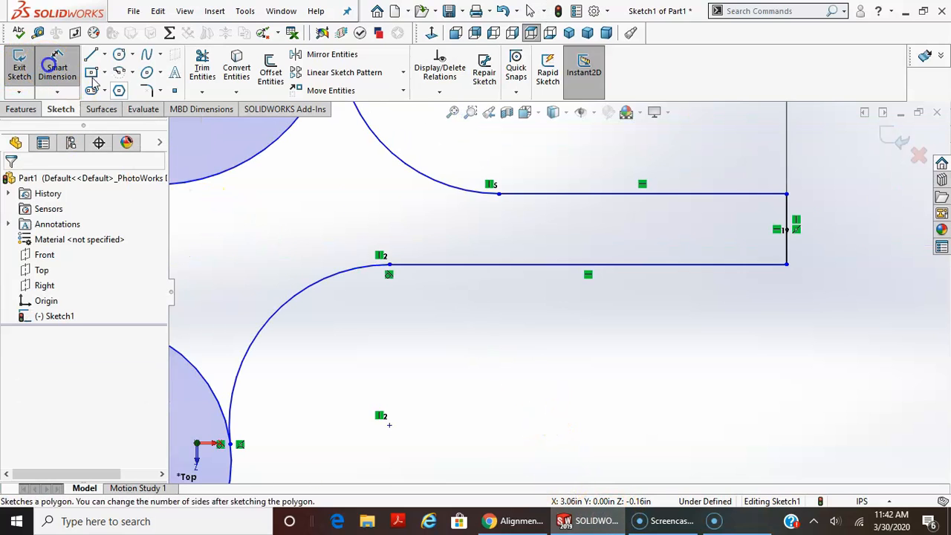
{"action": "left_click", "coordinate": [807, 256]}
{"action": "left_click", "coordinate": [838, 251]}
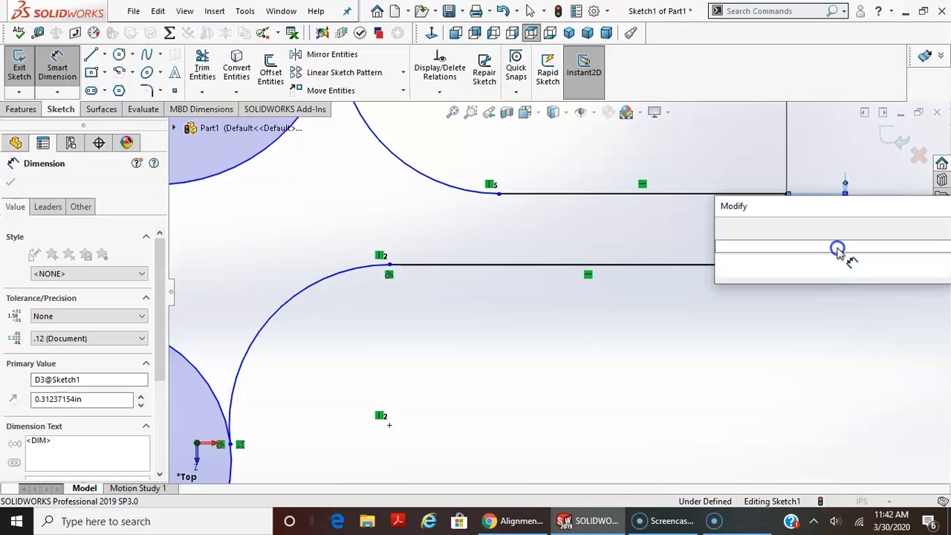
{"action": "type", "text": ".63"}
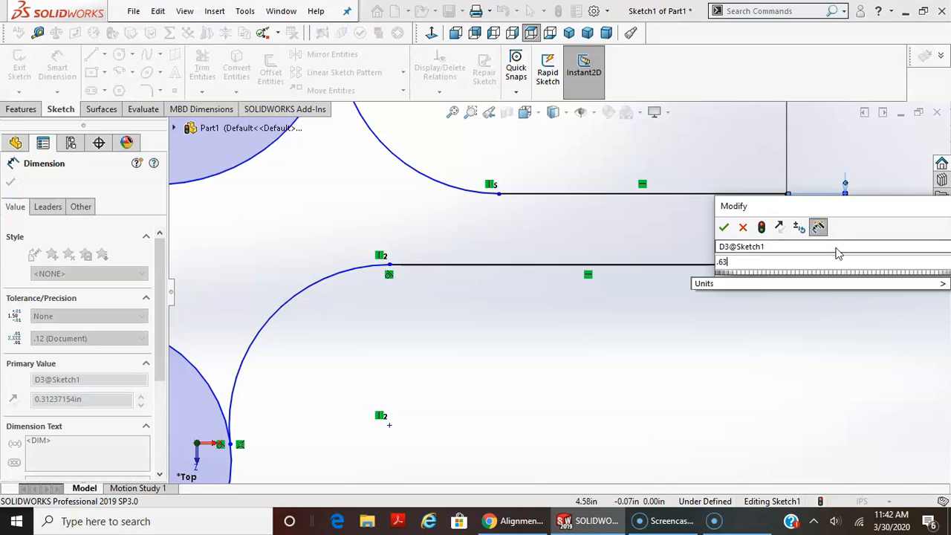
{"action": "key", "text": "Return"}
{"action": "scroll", "coordinate": [829, 334], "scroll_direction": "down", "scroll_amount": 3}
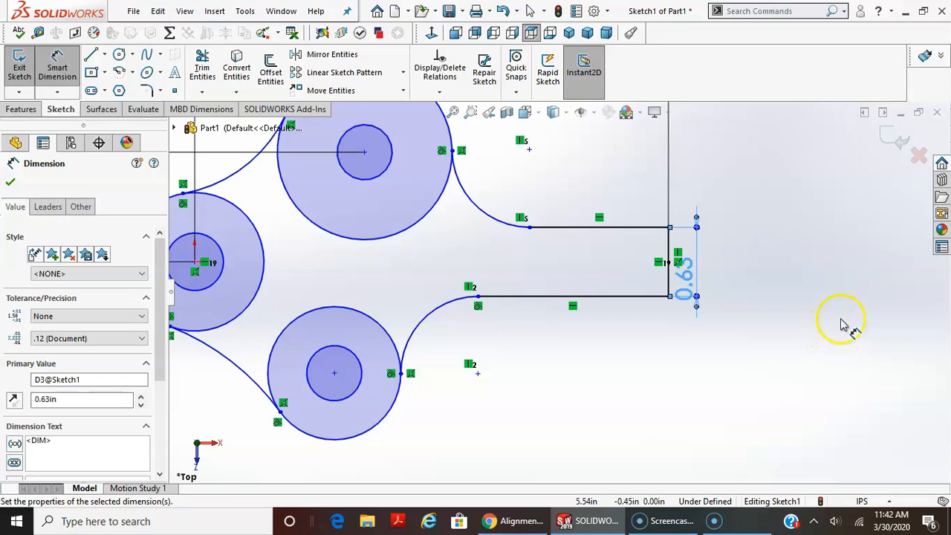
{"action": "scroll", "coordinate": [787, 320], "scroll_direction": "down", "scroll_amount": 2}
{"action": "left_click", "coordinate": [780, 241]}
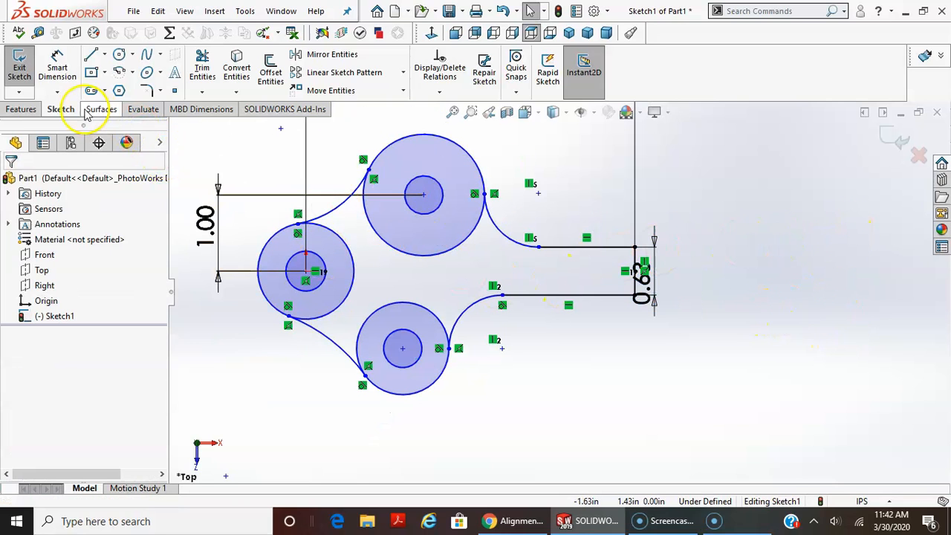
Dimension the leftmost outer circle's diameter with the expression .71*2.
{"action": "left_click", "coordinate": [57, 66]}
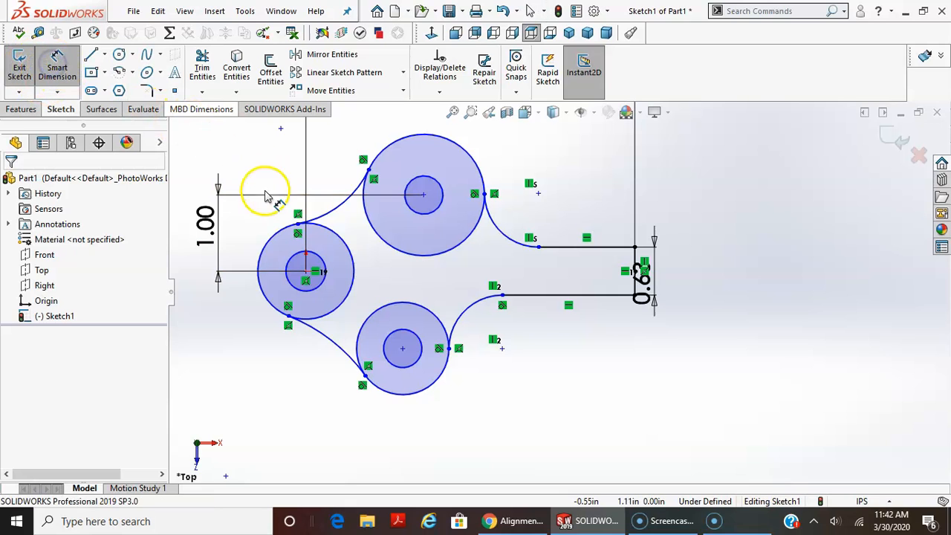
{"action": "left_click", "coordinate": [279, 240]}
{"action": "left_click", "coordinate": [214, 152]}
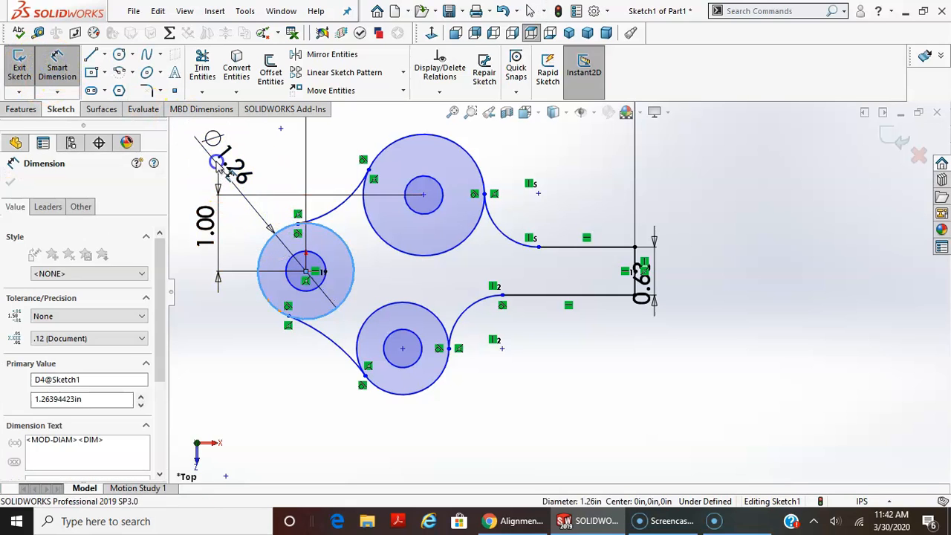
{"action": "type", "text": ".71"}
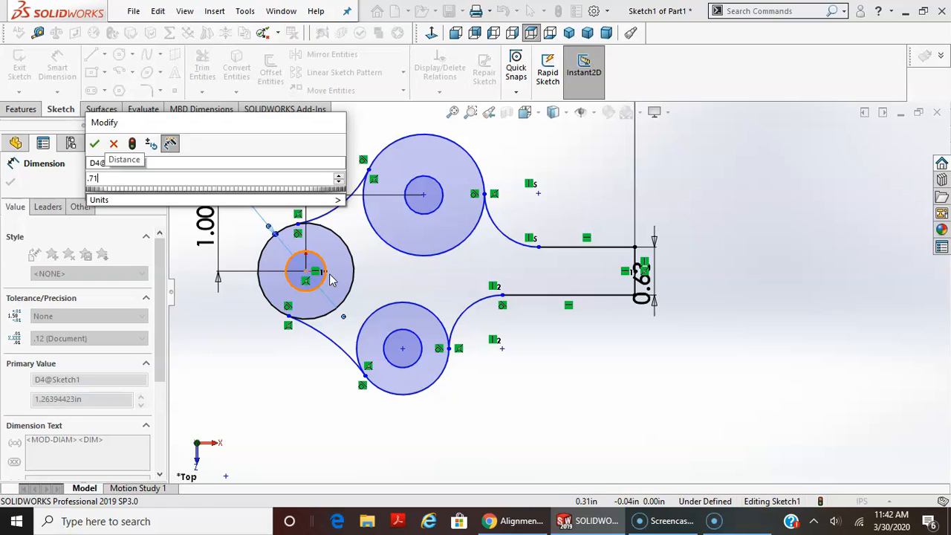
{"action": "type", "text": "*"}
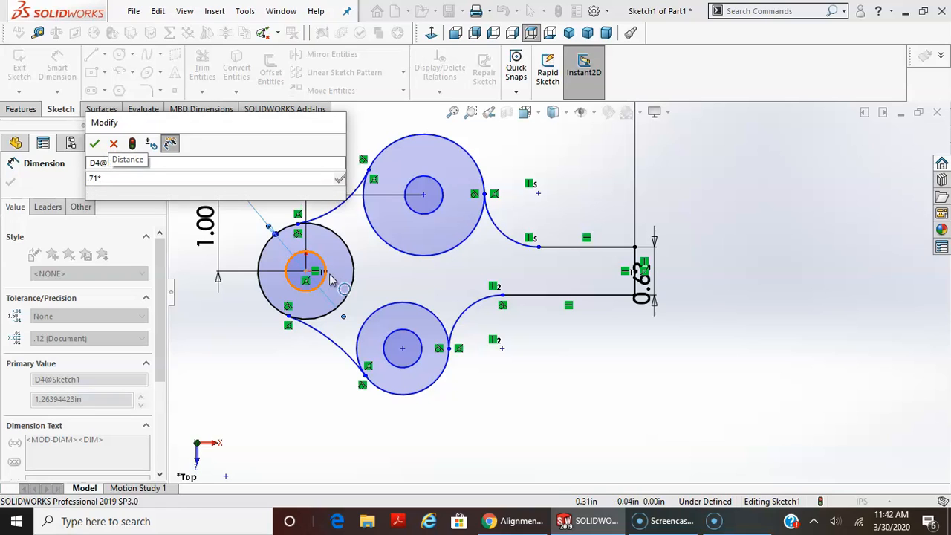
{"action": "type", "text": "2"}
{"action": "key", "text": "Return"}
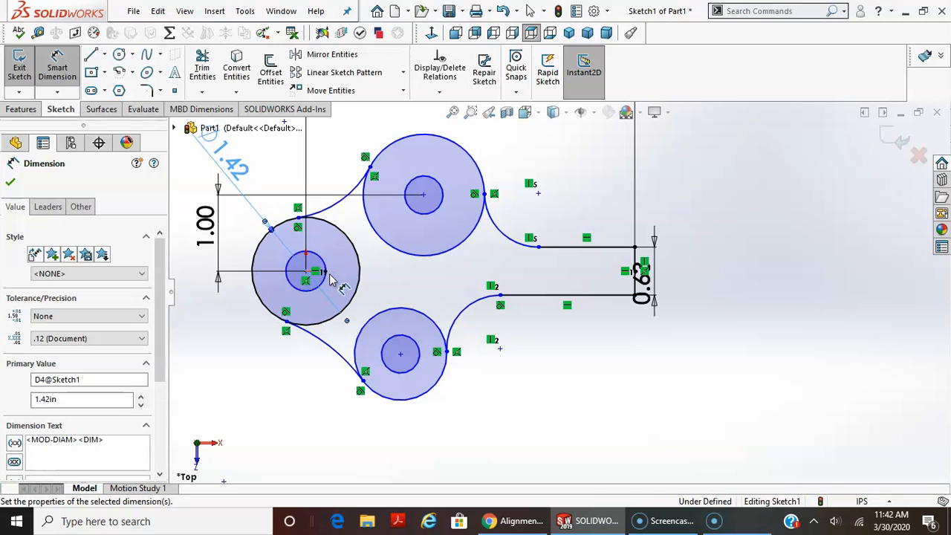
{"action": "key", "text": "Escape"}
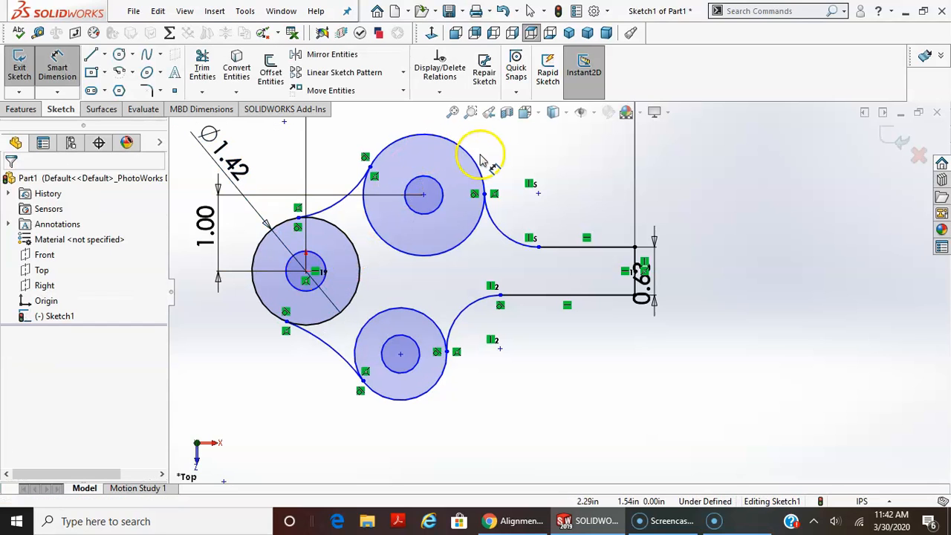
Make the outer circles of the leftmost, upper and lower concentric pairs equal.
{"action": "left_click", "coordinate": [360, 267]}
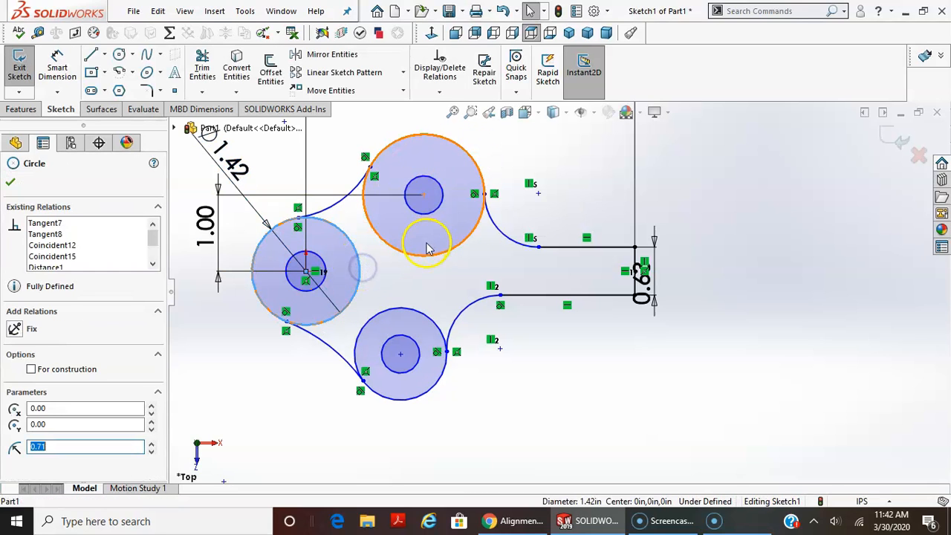
{"action": "left_click", "coordinate": [427, 254], "text": "ctrl"}
{"action": "left_click", "coordinate": [425, 308], "text": "ctrl"}
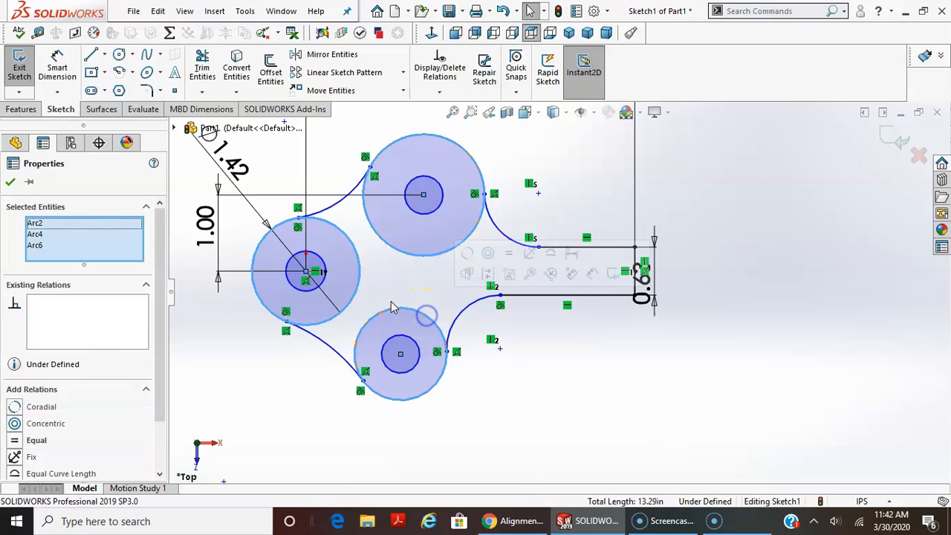
{"action": "left_click", "coordinate": [34, 441]}
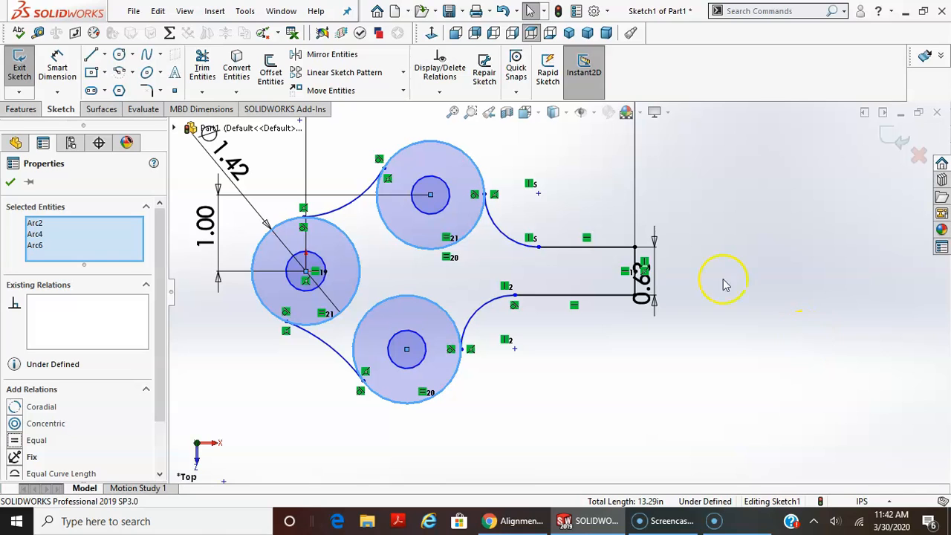
Dimension the radius of the arc joining the leftmost and upper outer circles as 2 in.
{"action": "left_click", "coordinate": [58, 65]}
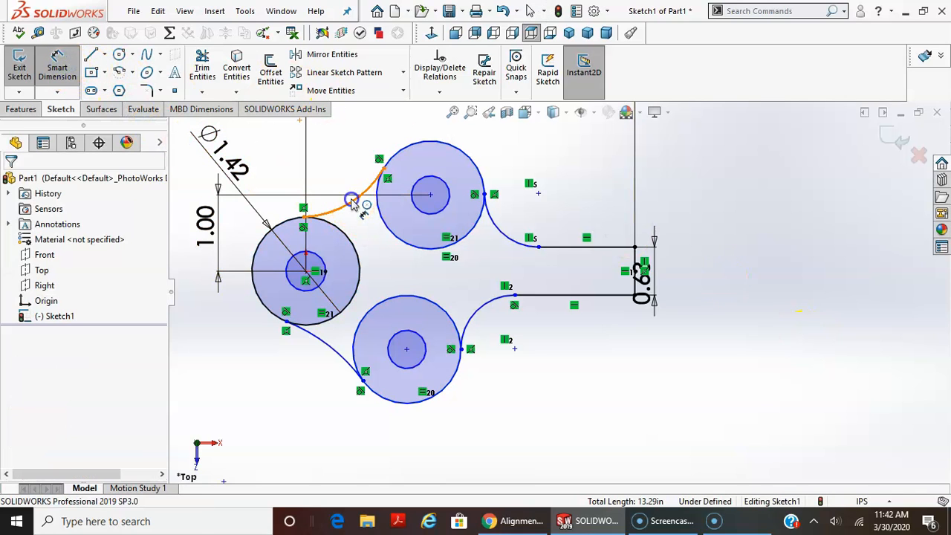
{"action": "left_click", "coordinate": [352, 202]}
{"action": "left_click", "coordinate": [329, 156]}
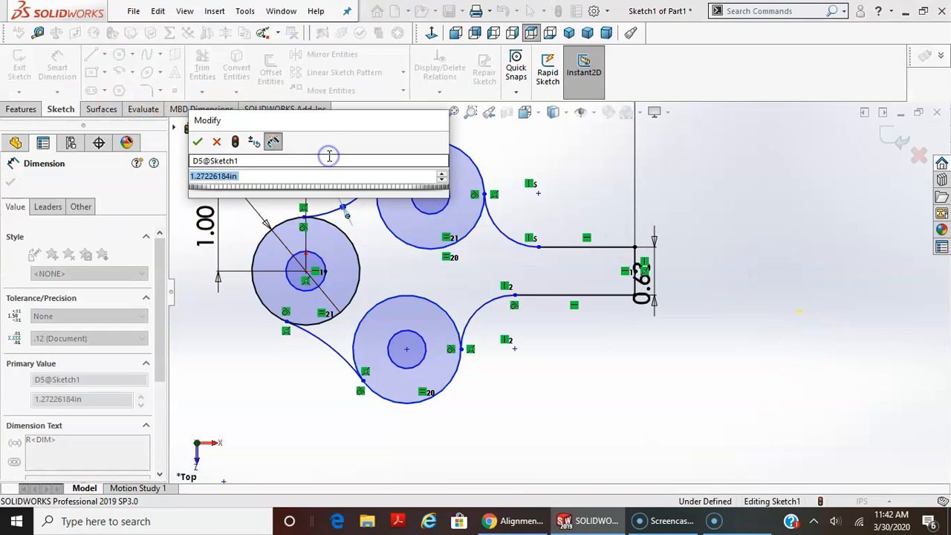
{"action": "type", "text": "2"}
{"action": "key", "text": "Return"}
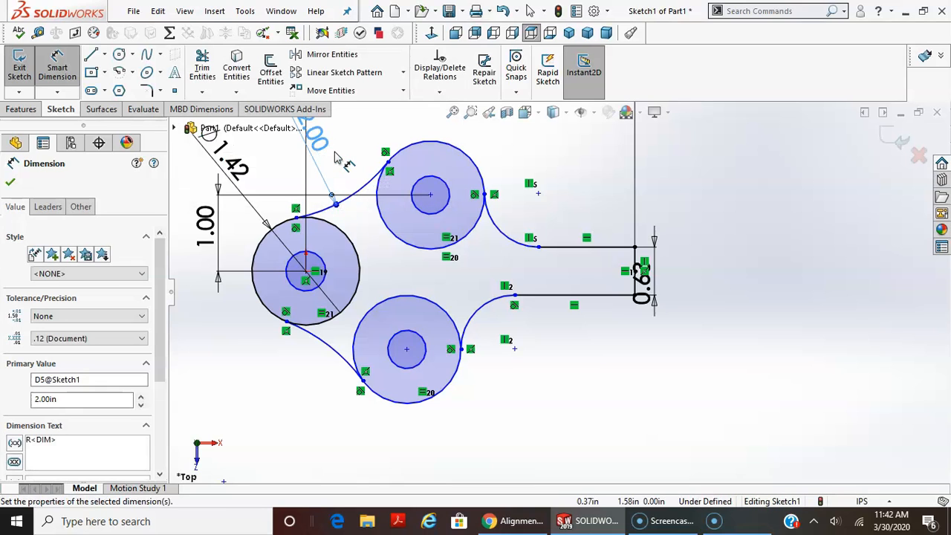
{"action": "key", "text": "Escape"}
{"action": "key", "text": "Escape"}
Make the arc joining the leftmost and lower circles equal to the arc joining the leftmost and upper circles.
{"action": "left_click", "coordinate": [338, 199]}
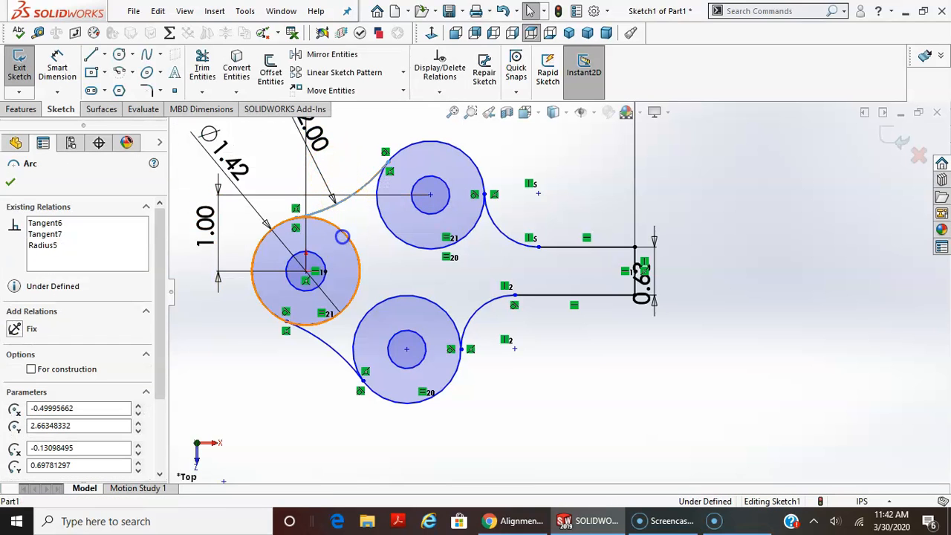
{"action": "left_click", "coordinate": [324, 340], "text": "ctrl"}
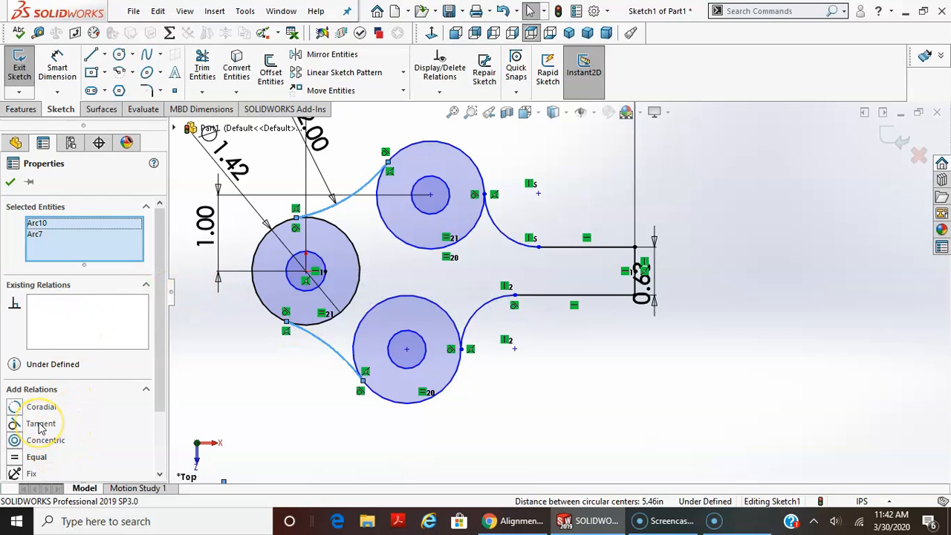
{"action": "left_click", "coordinate": [37, 457]}
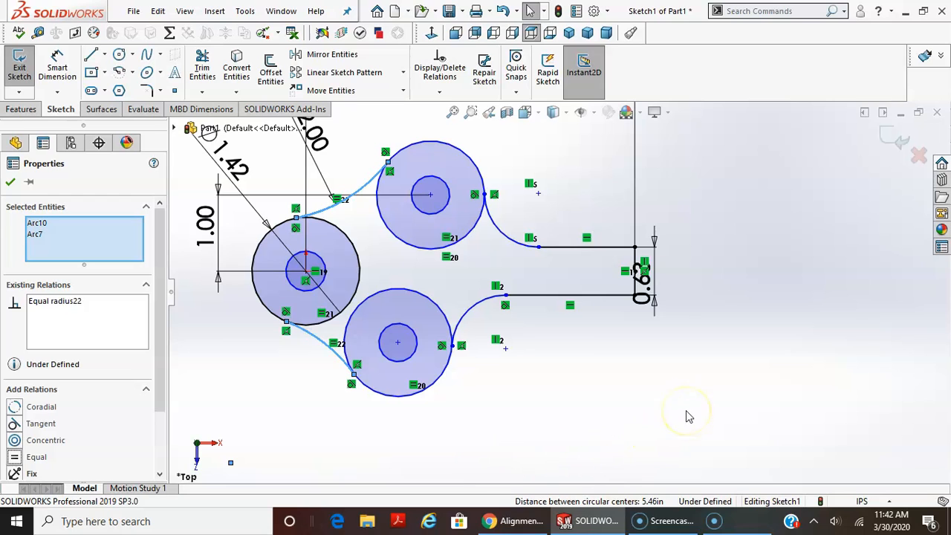
{"action": "left_click", "coordinate": [707, 397]}
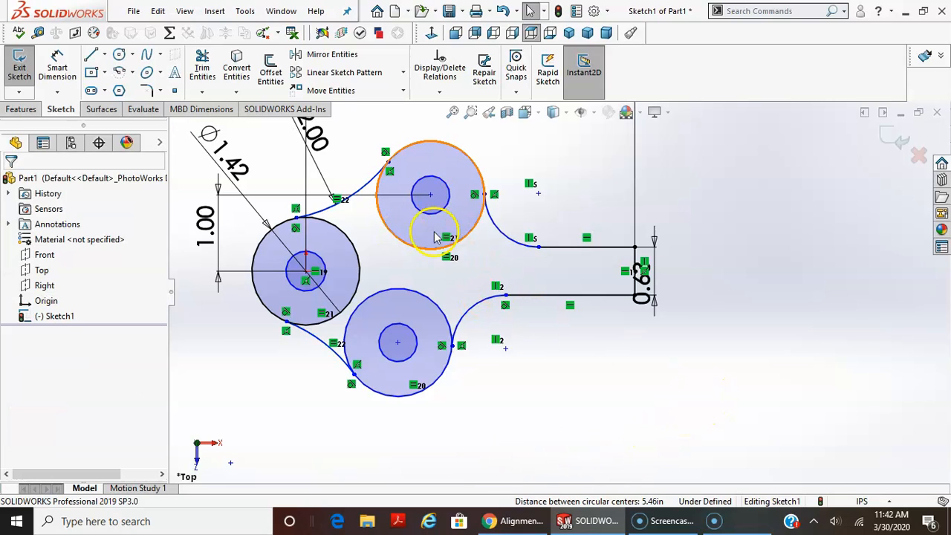
Move the lower concentric pair by its centre point toward the handle, to X about 1.56 in and Y about -0.92 in.
{"action": "left_click_drag", "start_coordinate": [397, 342], "coordinate": [425, 342]}
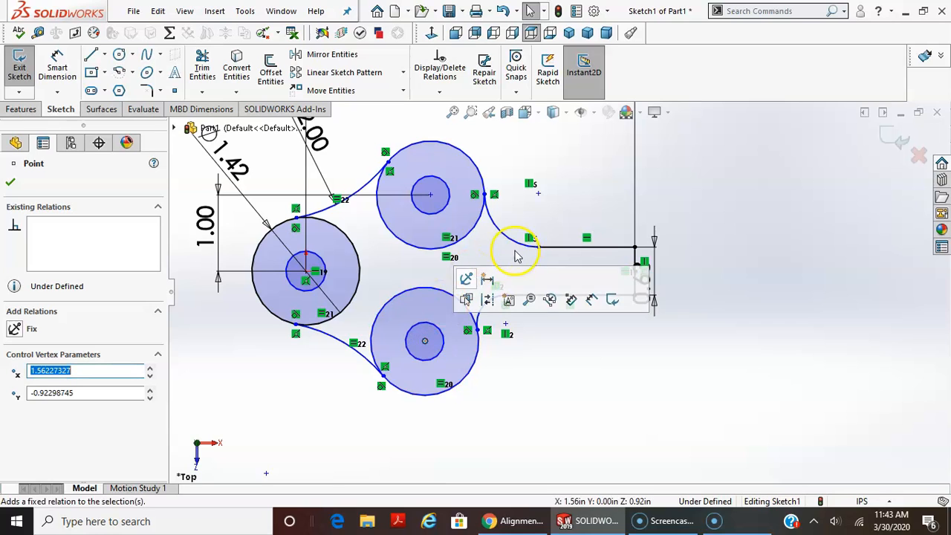
{"action": "left_click", "coordinate": [425, 340]}
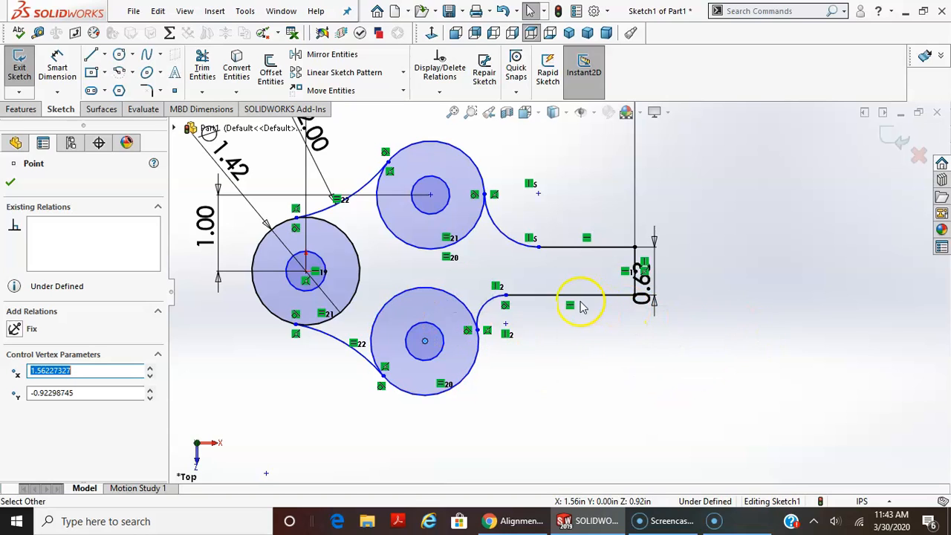
{"action": "key", "text": "Escape"}
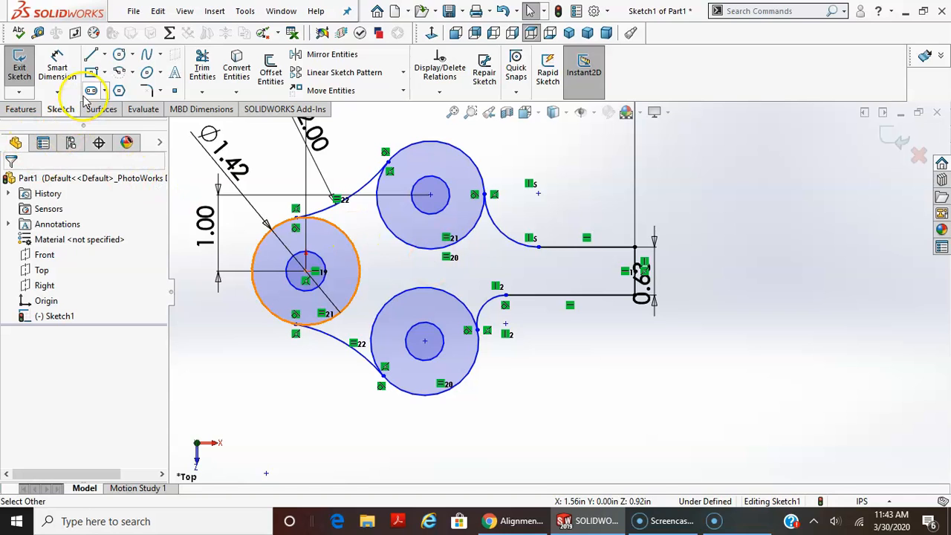
Dimension the radius of the arc between the upper outer circle and the upper handle line as 0.6 in.
{"action": "left_click", "coordinate": [56, 69]}
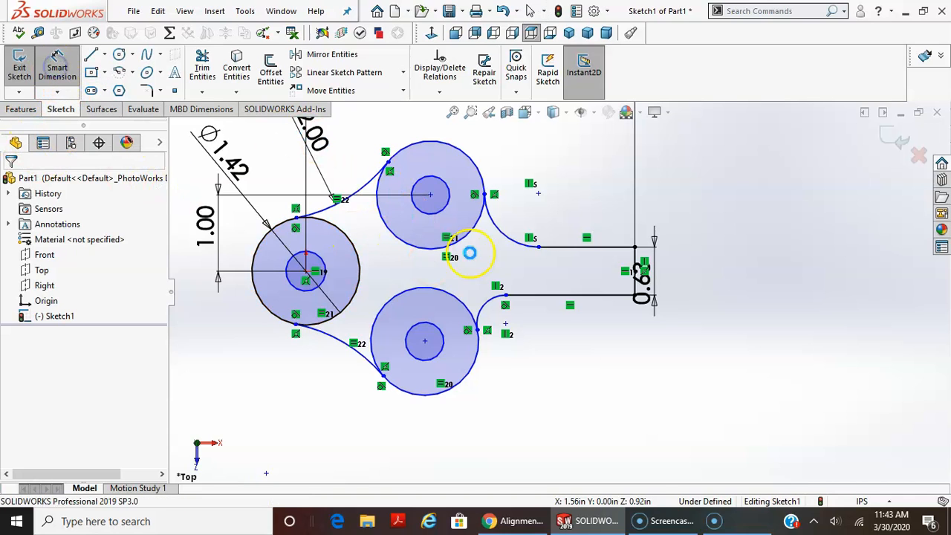
{"action": "left_click", "coordinate": [508, 232]}
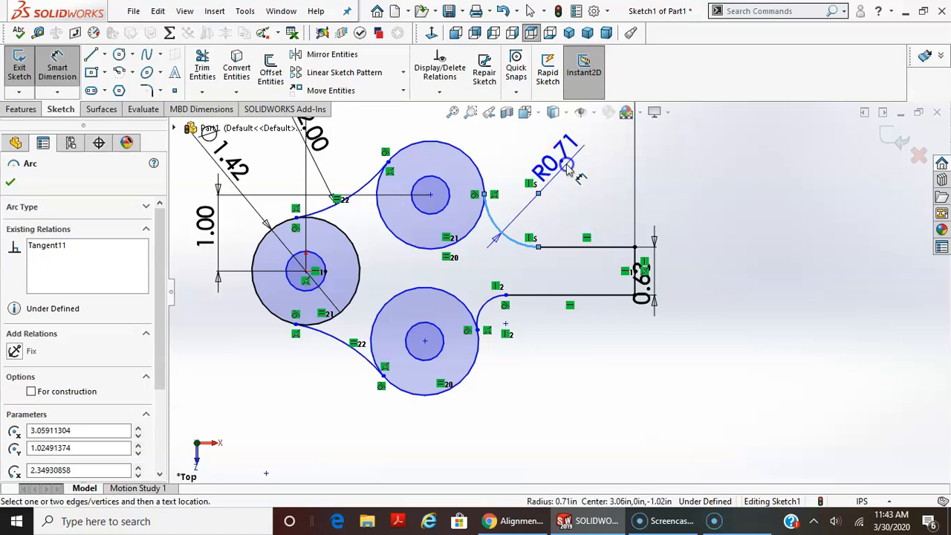
{"action": "left_click", "coordinate": [564, 170]}
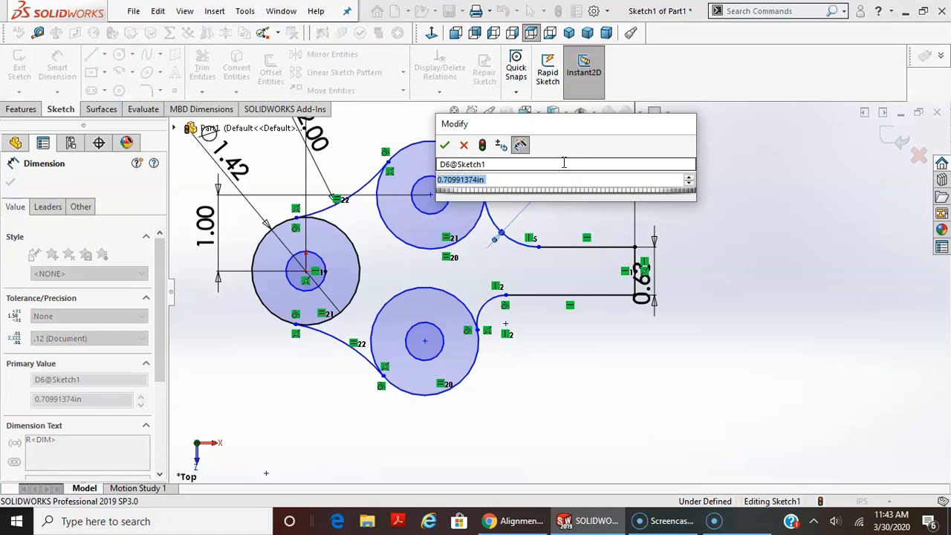
{"action": "type", "text": ".6"}
{"action": "key", "text": "Return"}
{"action": "key", "text": "Escape"}
{"action": "key", "text": "Escape"}
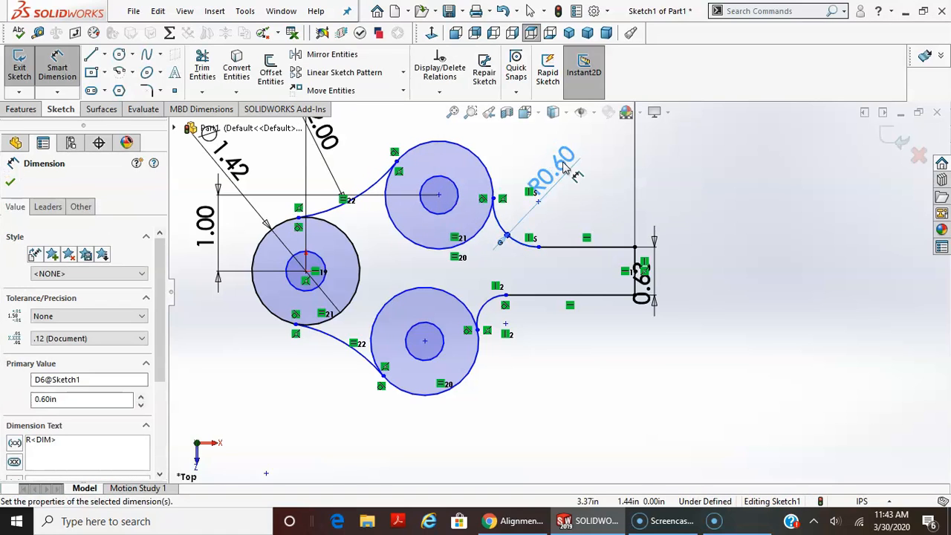
Make the arc between the lower circle and the lower handle line equal to the upper handle arc.
{"action": "left_click", "coordinate": [493, 299]}
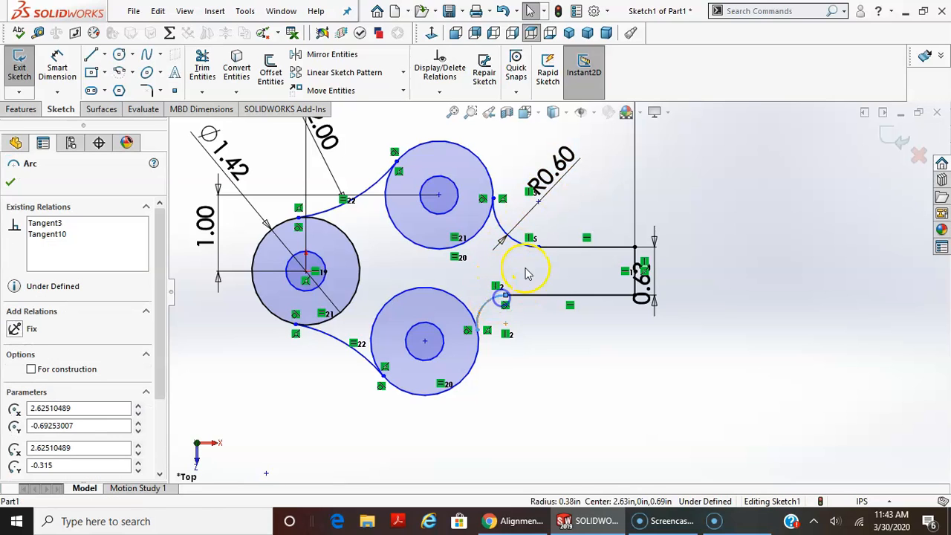
{"action": "left_click", "coordinate": [525, 253], "text": "ctrl"}
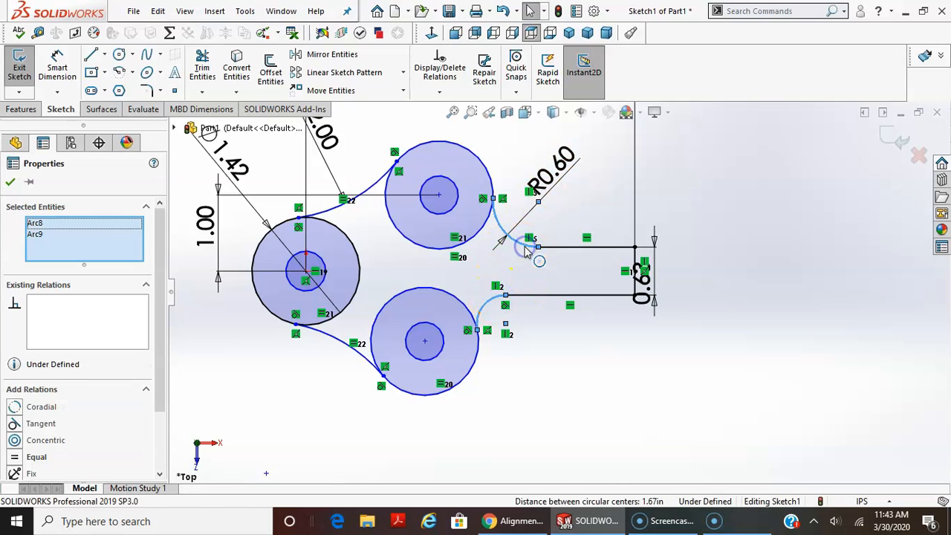
{"action": "left_click", "coordinate": [49, 458]}
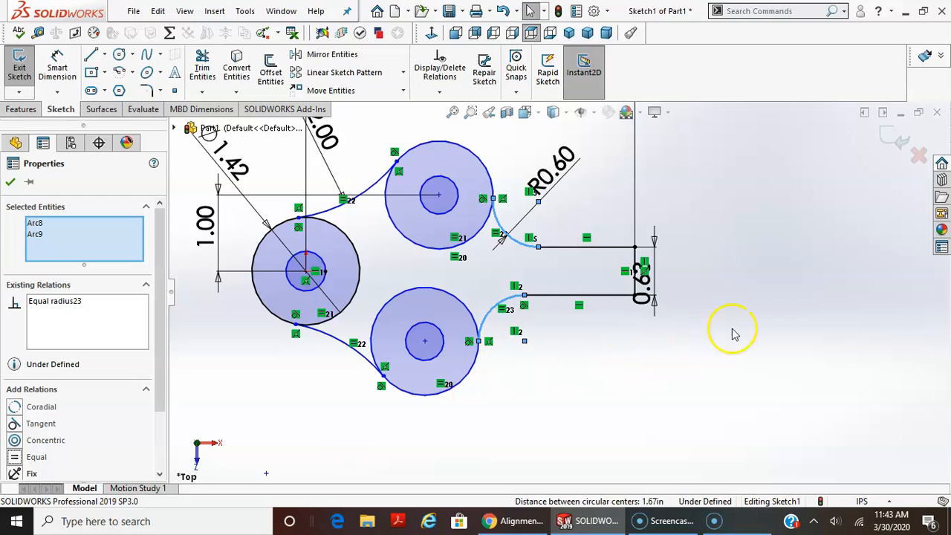
{"action": "left_click", "coordinate": [773, 311]}
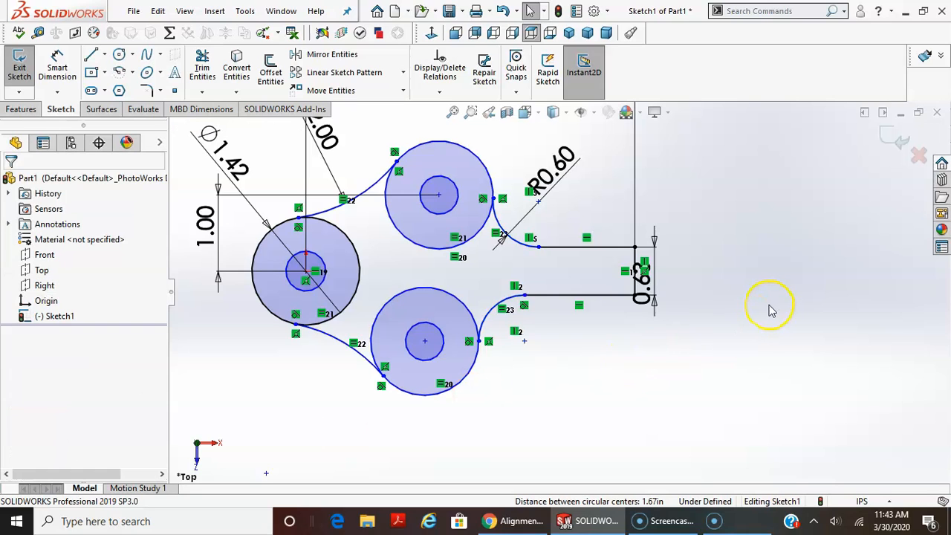
Move the lower concentric pair by its centre point to X about 1.83 in and Z about 1.06 in.
{"action": "key", "text": "z"}
{"action": "scroll", "coordinate": [775, 341], "scroll_direction": "up", "scroll_amount": 1}
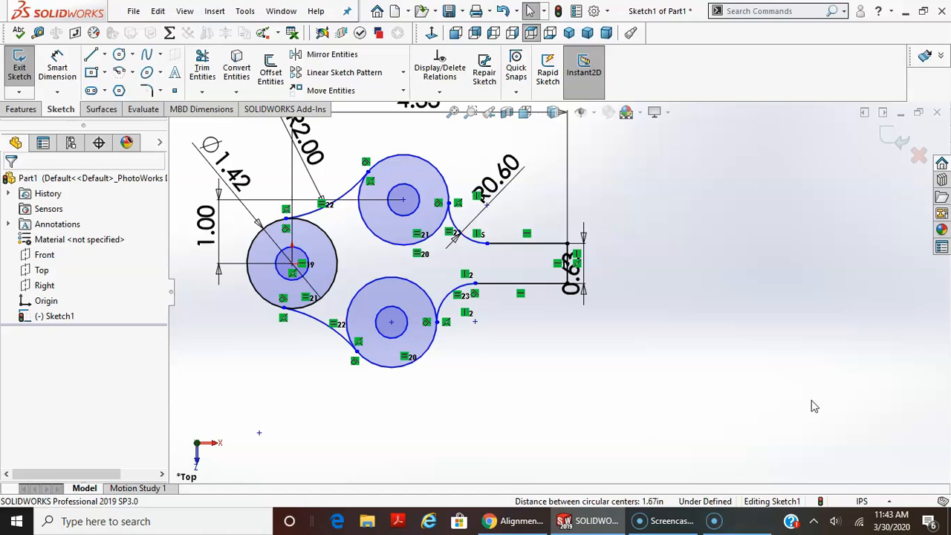
{"action": "left_click_drag", "start_coordinate": [392, 325], "coordinate": [439, 334]}
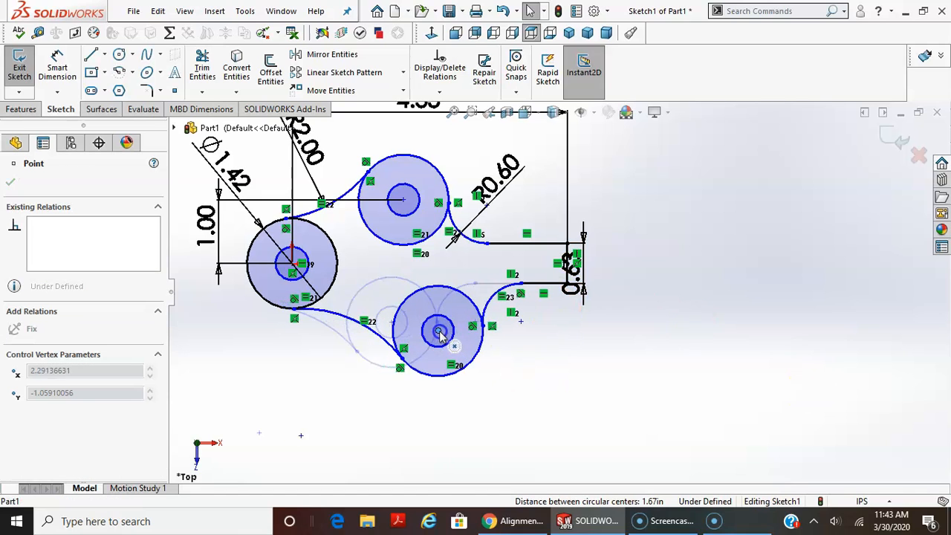
{"action": "left_click_drag", "start_coordinate": [421, 381], "coordinate": [409, 331]}
{"action": "left_click", "coordinate": [338, 276]}
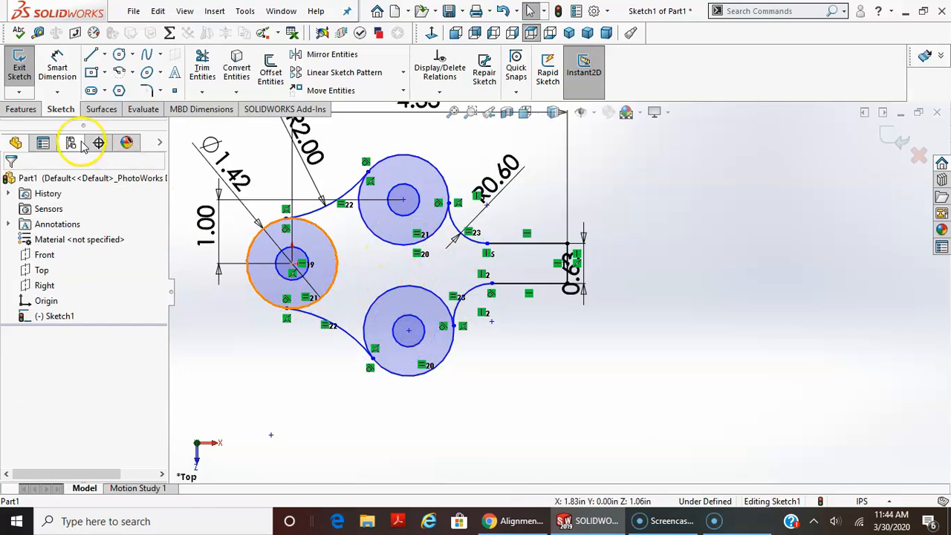
Dimension the diameter of the leftmost pair's inner circle as 0.47 in.
{"action": "left_click", "coordinate": [56, 71]}
{"action": "left_click", "coordinate": [280, 274]}
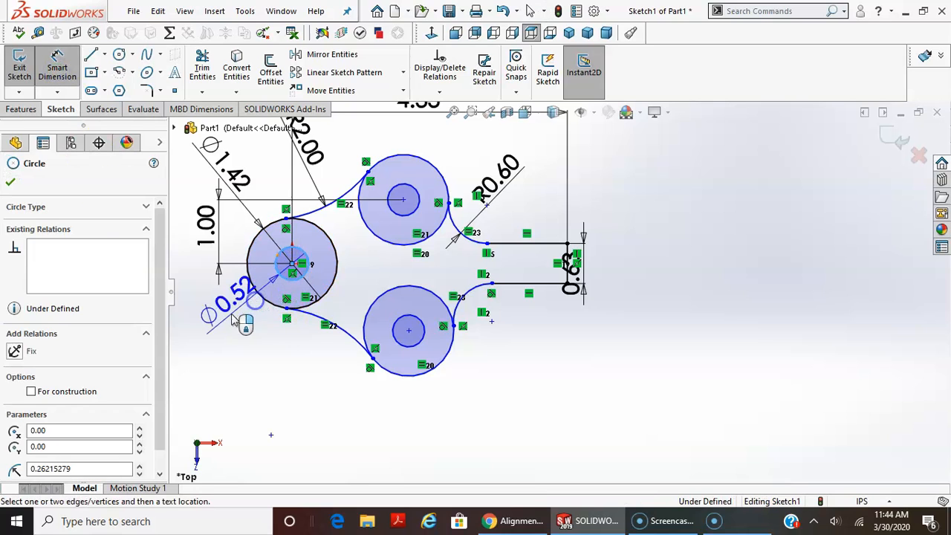
{"action": "left_click", "coordinate": [273, 297]}
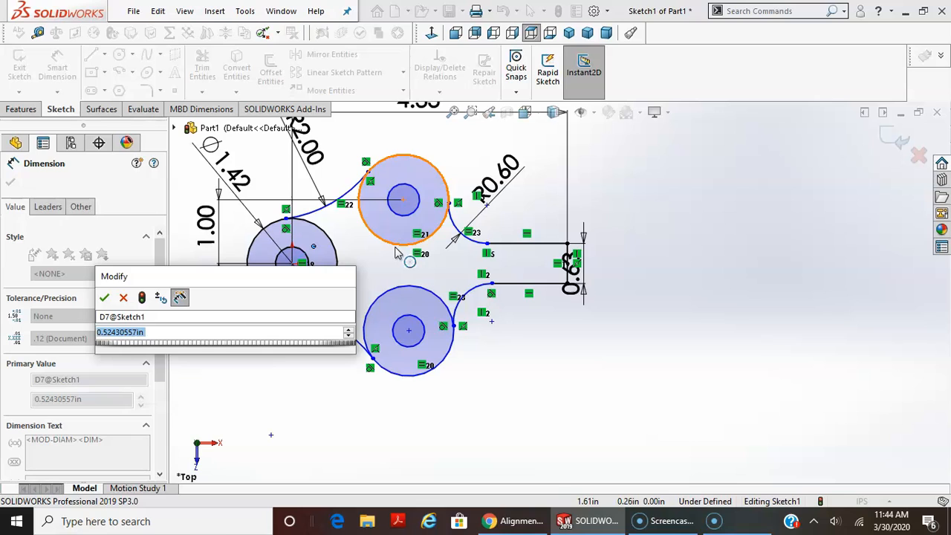
{"action": "type", "text": ".472"}
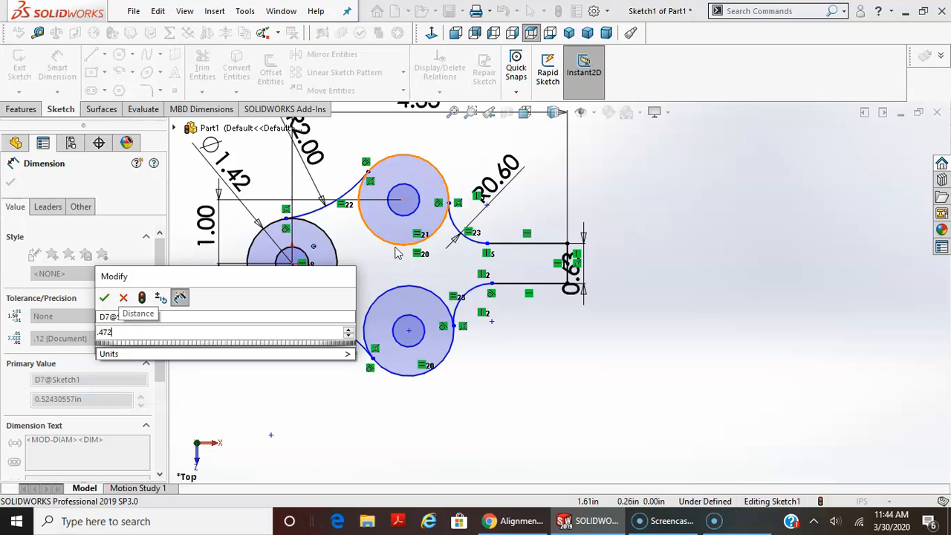
{"action": "key", "text": "Return"}
{"action": "key", "text": "Escape"}
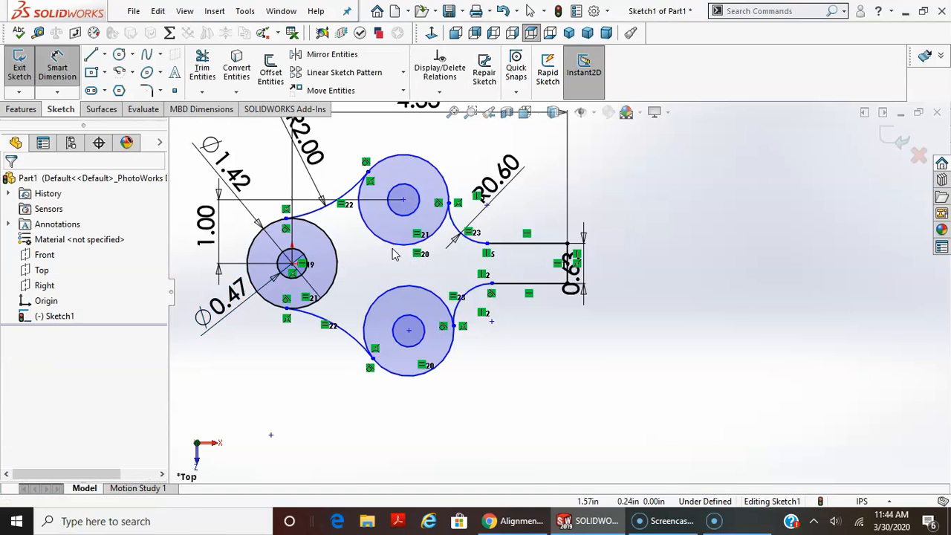
Make the inner circles of the leftmost, upper and lower concentric pairs equal.
{"action": "left_click", "coordinate": [307, 276]}
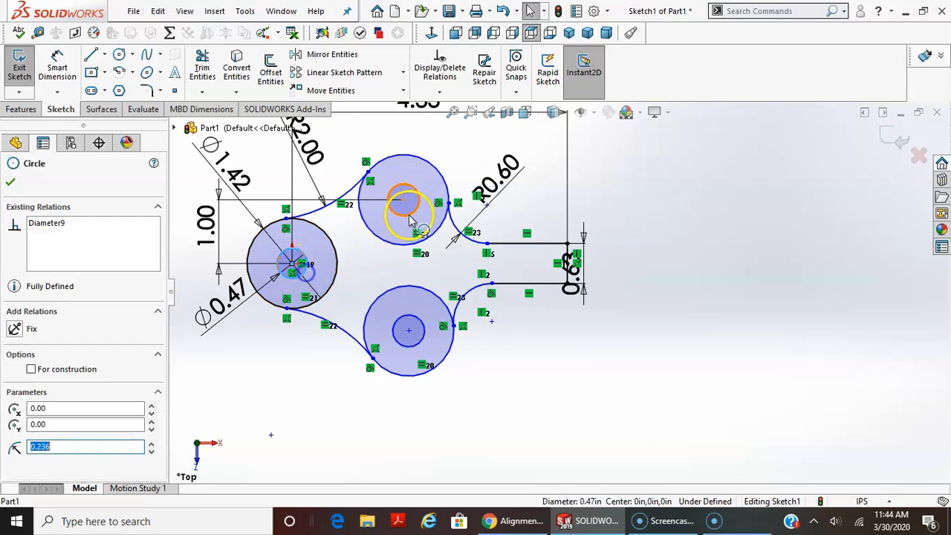
{"action": "left_click", "coordinate": [405, 214], "text": "ctrl"}
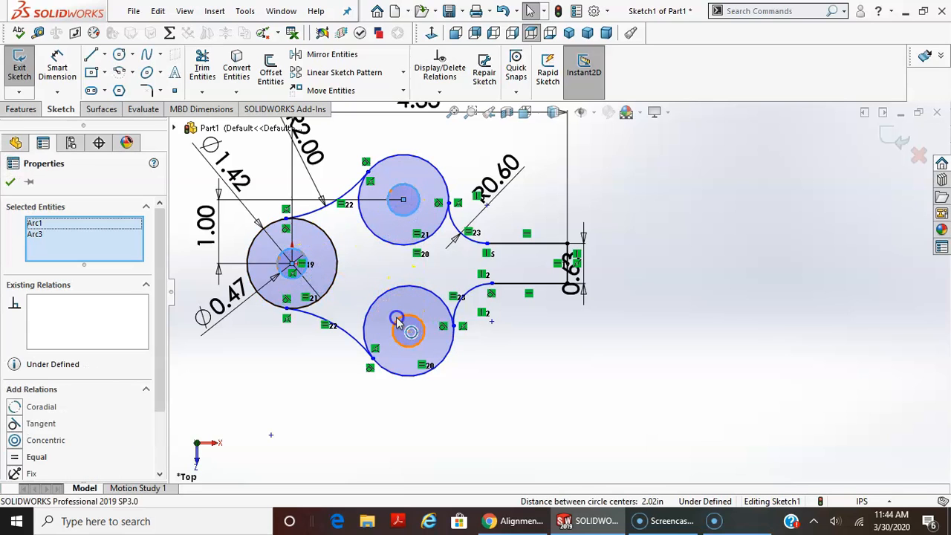
{"action": "left_click", "coordinate": [399, 319], "text": "ctrl"}
{"action": "left_click", "coordinate": [35, 439]}
{"action": "left_click", "coordinate": [255, 409]}
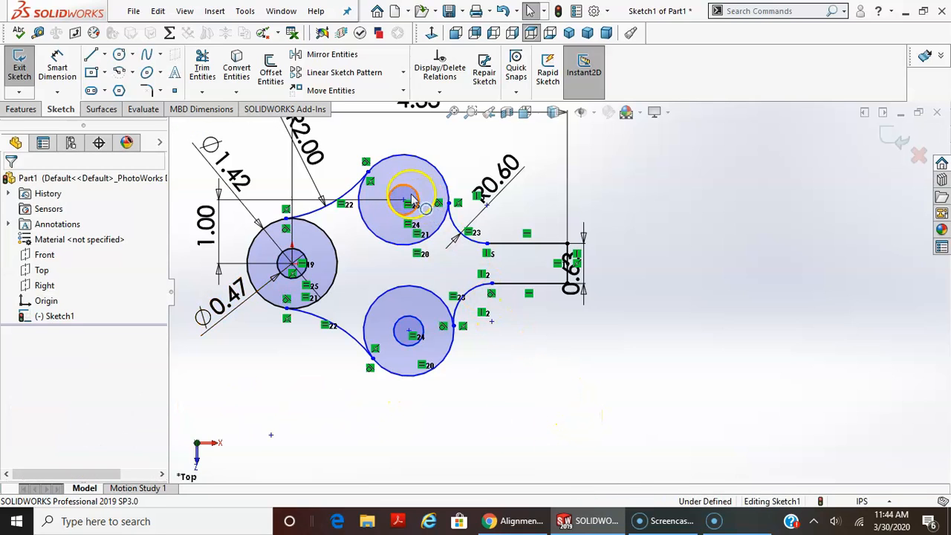
Move the upper concentric pair by its centre point toward the handle, to X about 2.01 in.
{"action": "left_click_drag", "start_coordinate": [401, 194], "coordinate": [422, 183]}
{"action": "scroll", "coordinate": [421, 183], "scroll_direction": "up", "scroll_amount": 3}
{"action": "scroll", "coordinate": [603, 223], "scroll_direction": "down", "scroll_amount": 1}
{"action": "scroll", "coordinate": [553, 253], "scroll_direction": "down", "scroll_amount": 2}
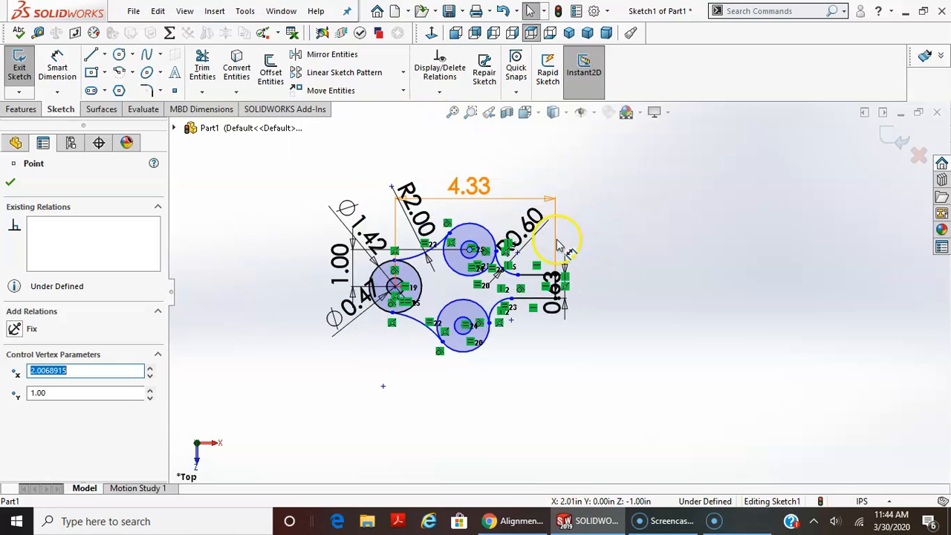
{"action": "key", "text": "Escape"}
Dimension the horizontal distance between the centres of the leftmost and upper outer circles as 2 in.
{"action": "left_click", "coordinate": [57, 65]}
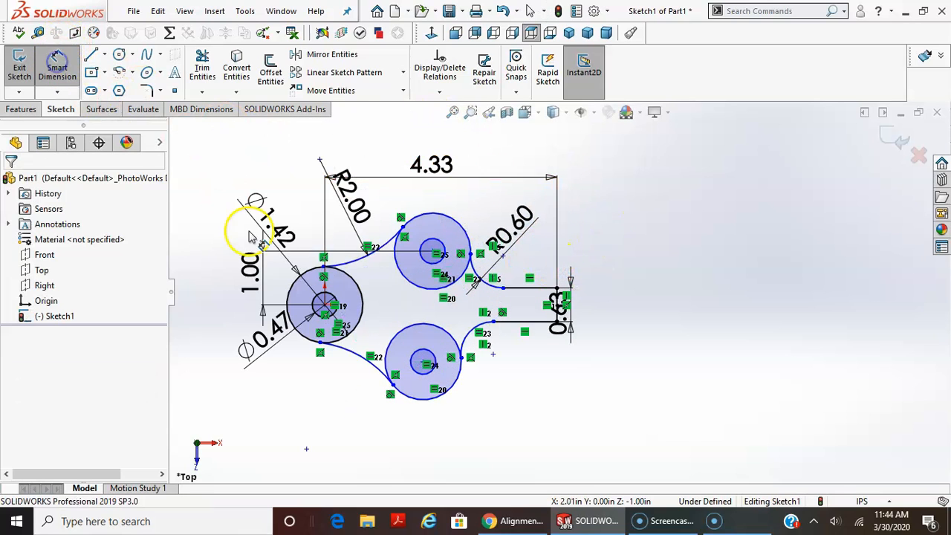
{"action": "left_click", "coordinate": [297, 281]}
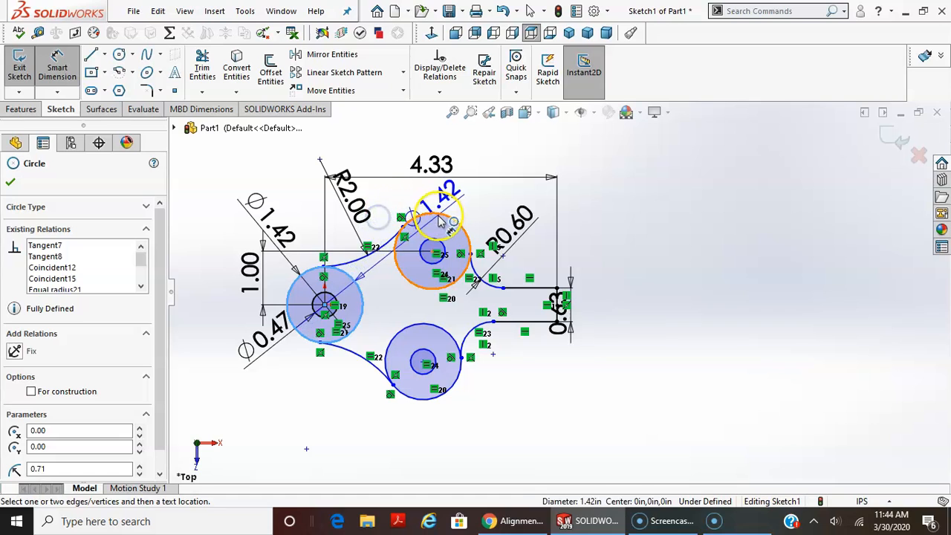
{"action": "left_click", "coordinate": [416, 217]}
{"action": "left_click", "coordinate": [369, 141]}
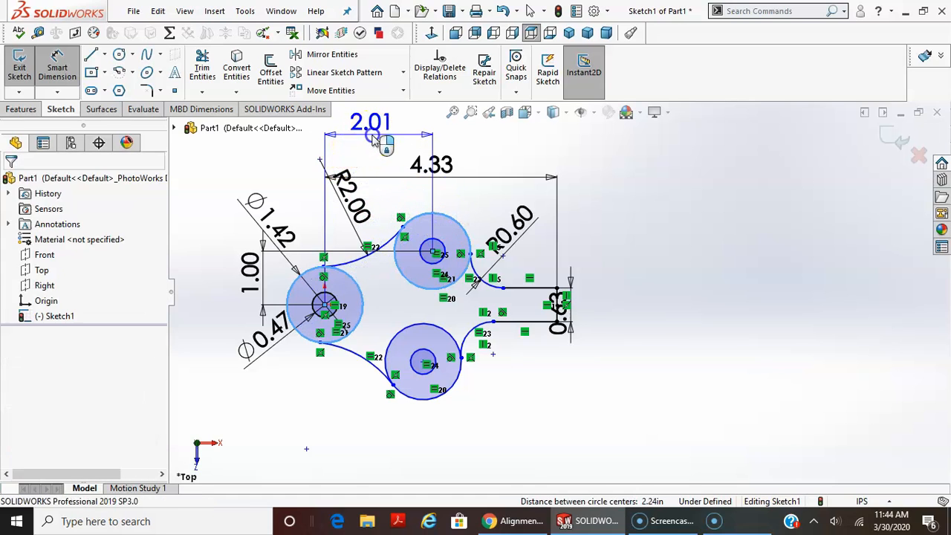
{"action": "type", "text": "2"}
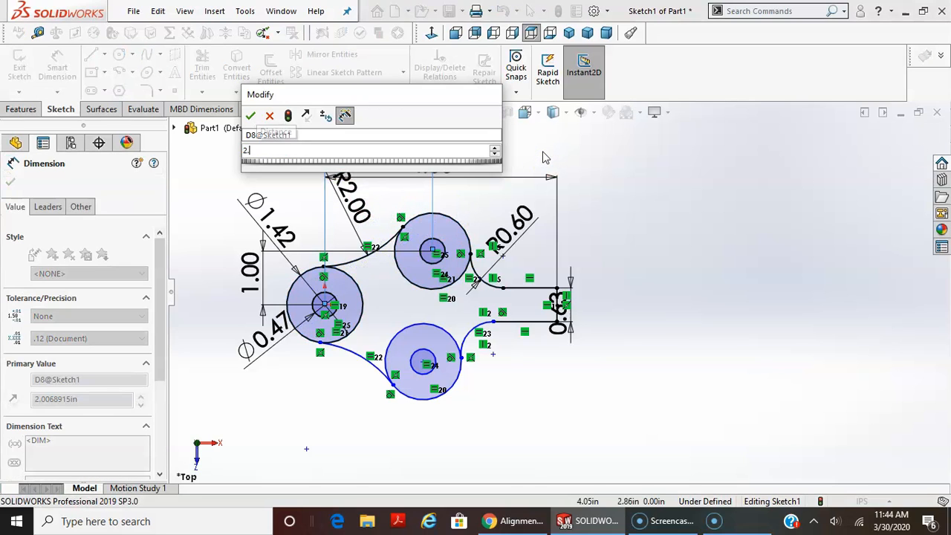
{"action": "key", "text": "Return"}
{"action": "left_click", "coordinate": [767, 271]}
{"action": "key", "text": "Escape"}
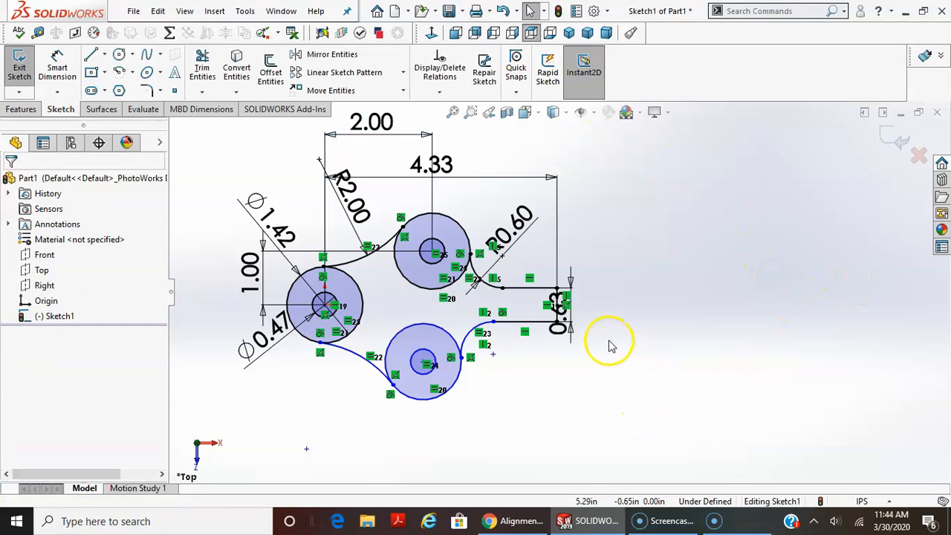
{"action": "scroll", "coordinate": [453, 390], "scroll_direction": "down", "scroll_amount": 1}
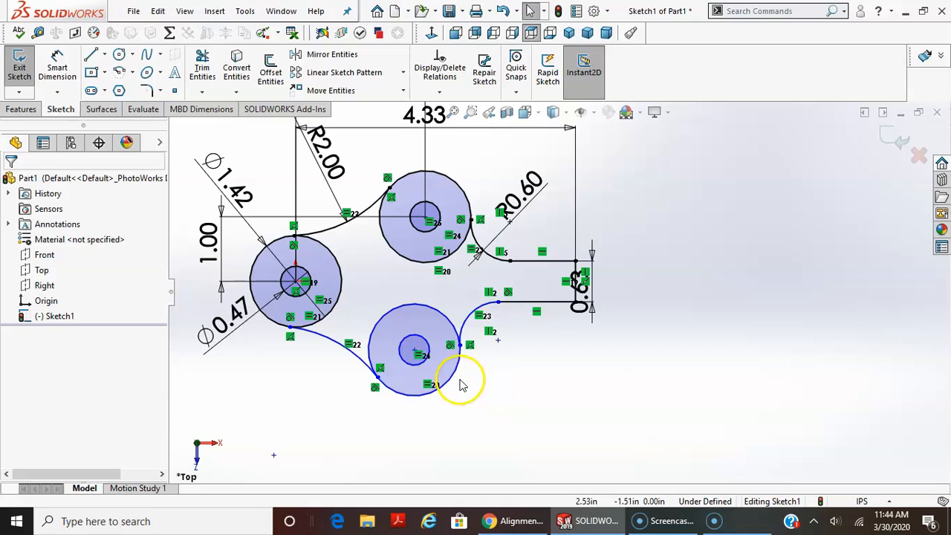
Move the lower concentric pair by its centre point to X about 2.20 in, Y about -1.09 in.
{"action": "left_click_drag", "start_coordinate": [414, 355], "coordinate": [448, 325]}
{"action": "left_click_drag", "start_coordinate": [445, 382], "coordinate": [440, 355]}
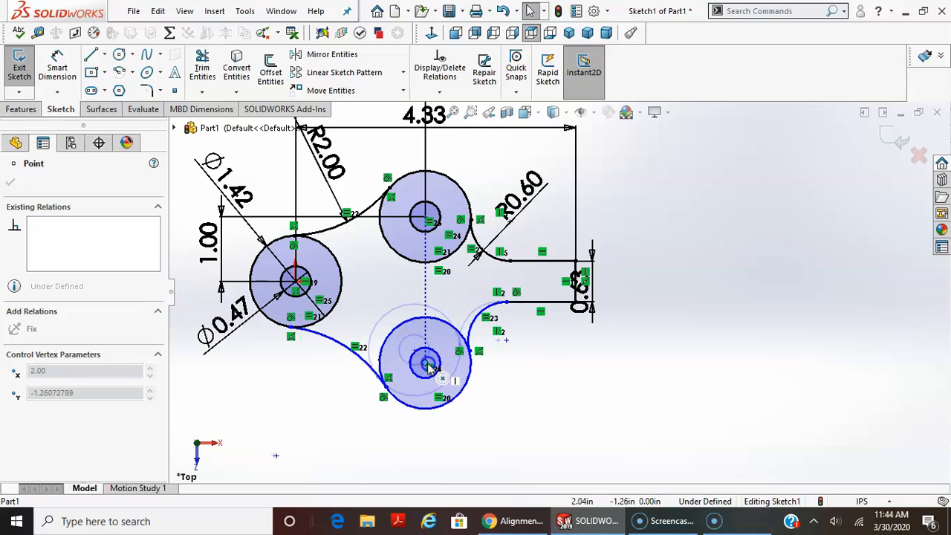
{"action": "mouse_move", "coordinate": [431, 360]}
{"action": "left_mouse_down"}
{"action": "mouse_move", "coordinate": [418, 312]}
{"action": "mouse_move", "coordinate": [420, 352]}
{"action": "left_mouse_up"}
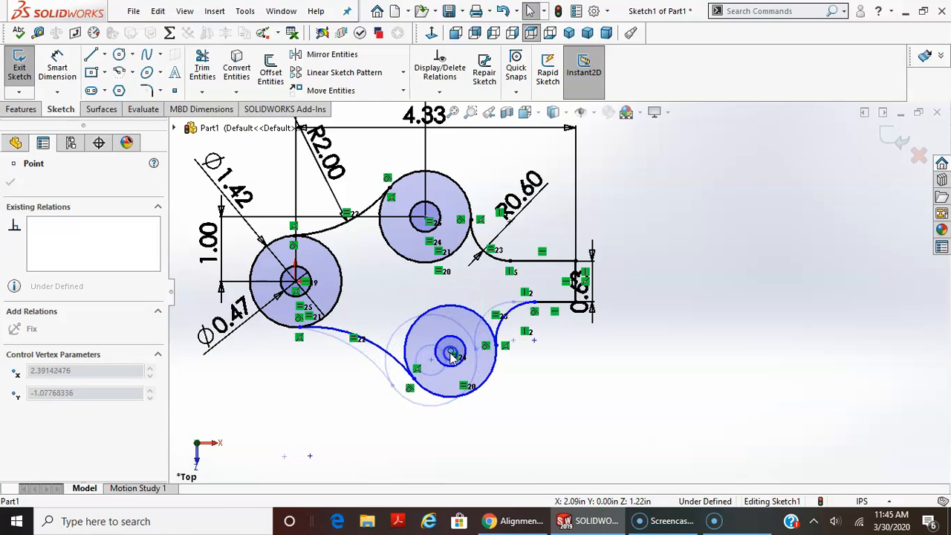
{"action": "left_click", "coordinate": [581, 388]}
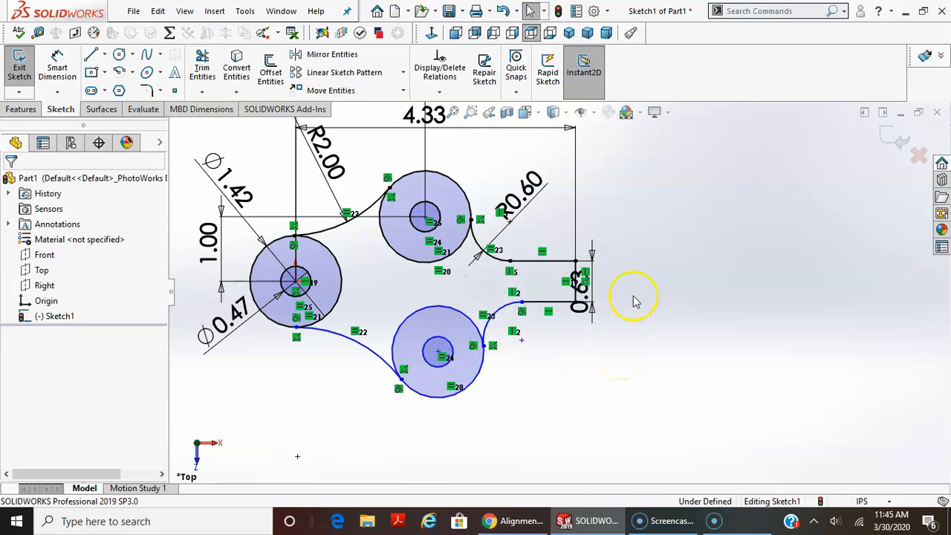
Align the arc-side ends of the two handle lines with a Vertical relation and move the lower concentric pair to Y about -0.94 in.
{"action": "left_click", "coordinate": [510, 260]}
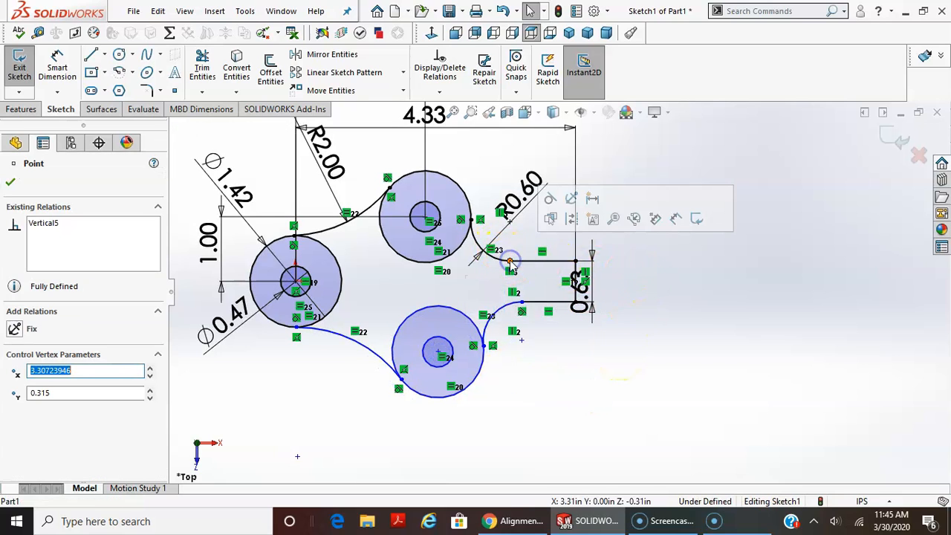
{"action": "left_click", "coordinate": [522, 303], "text": "ctrl"}
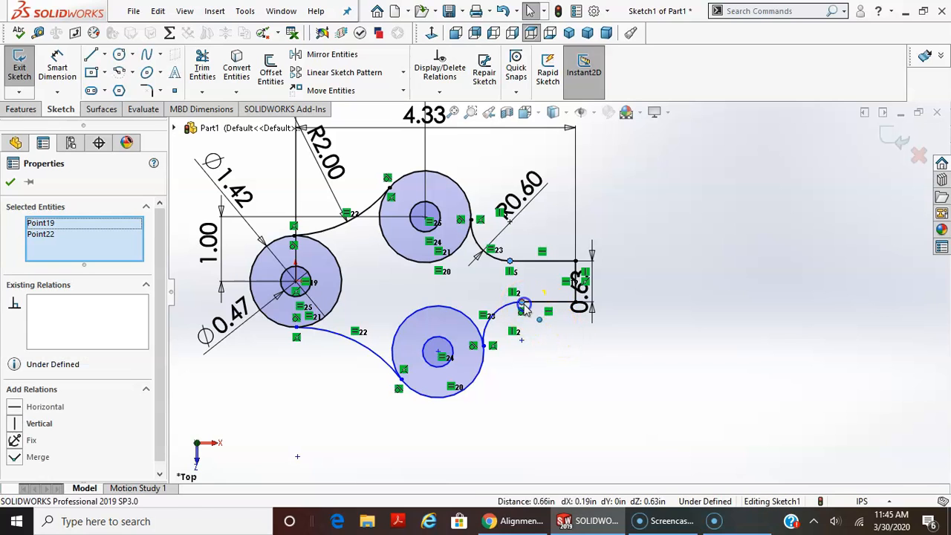
{"action": "left_click", "coordinate": [38, 423]}
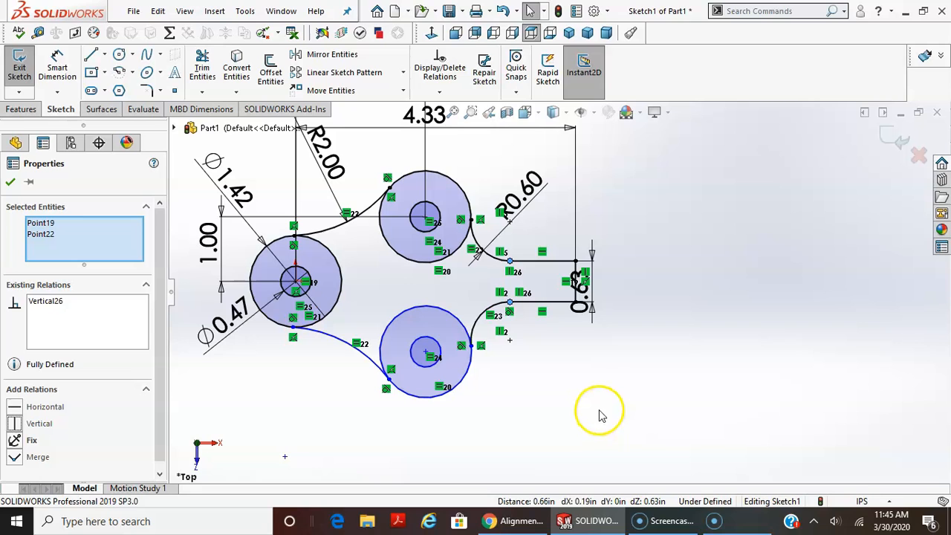
{"action": "key", "text": "Escape"}
{"action": "mouse_move", "coordinate": [425, 356]}
{"action": "left_mouse_down"}
{"action": "mouse_move", "coordinate": [435, 382]}
{"action": "mouse_move", "coordinate": [416, 346]}
{"action": "mouse_move", "coordinate": [407, 349]}
{"action": "mouse_move", "coordinate": [432, 392]}
{"action": "mouse_move", "coordinate": [428, 327]}
{"action": "mouse_move", "coordinate": [433, 392]}
{"action": "mouse_move", "coordinate": [418, 338]}
{"action": "mouse_move", "coordinate": [427, 363]}
{"action": "mouse_move", "coordinate": [427, 343]}
{"action": "left_mouse_up"}
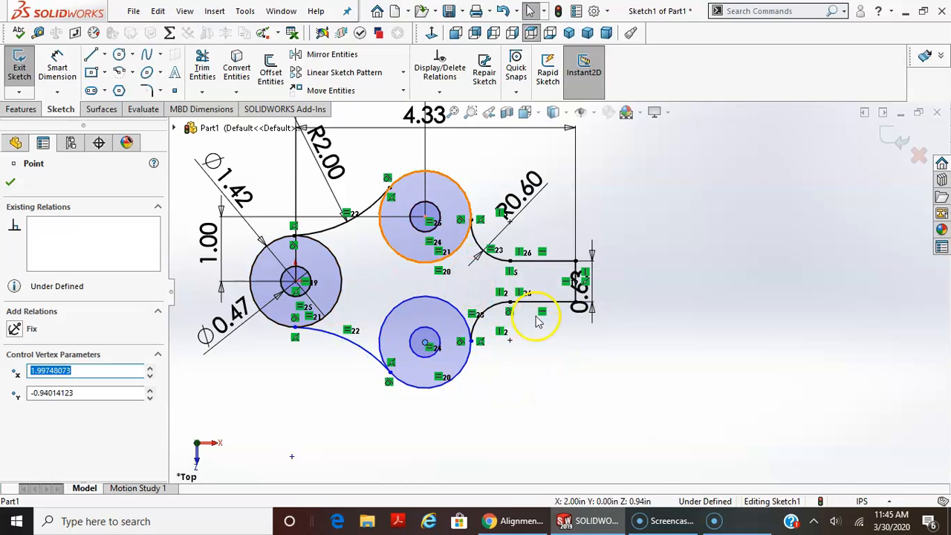
{"action": "left_click", "coordinate": [524, 361]}
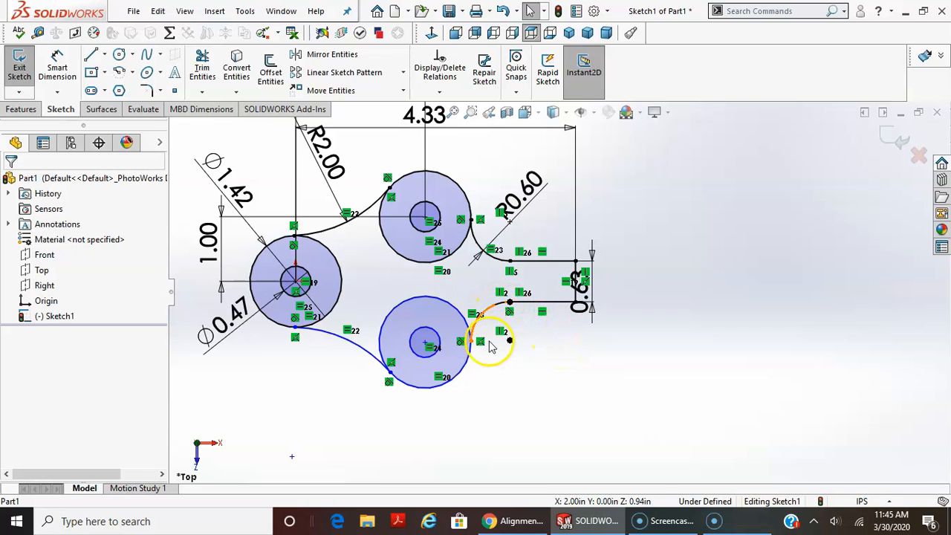
Delete both Vertical relations at the point where the lower arc meets the handle's lower line.
{"action": "left_click", "coordinate": [592, 256]}
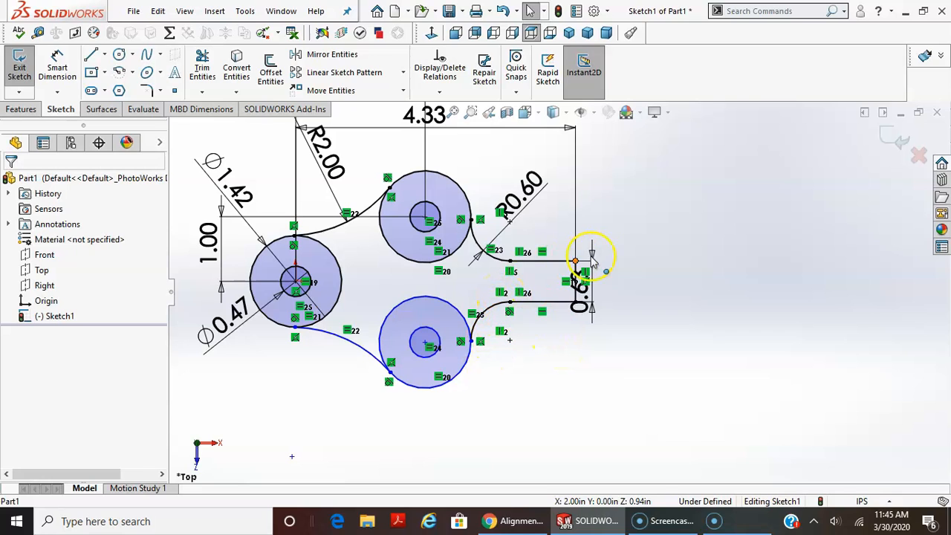
{"action": "left_click", "coordinate": [503, 294]}
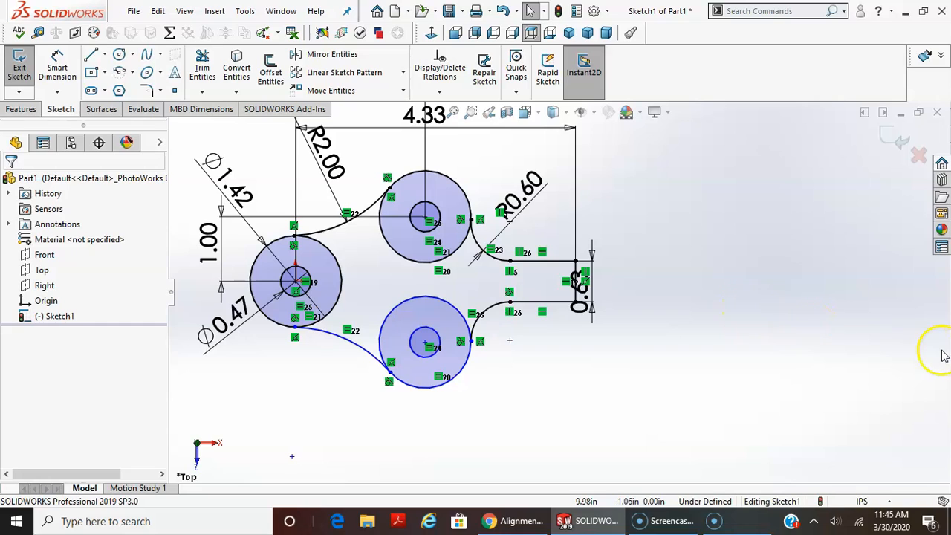
{"action": "left_click", "coordinate": [513, 315]}
{"action": "key", "text": "Delete"}
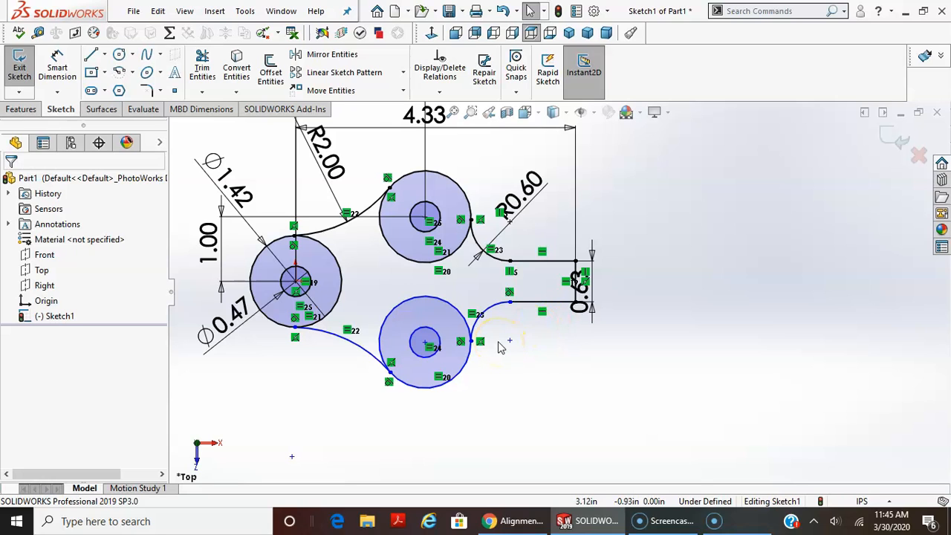
Dimension the vertical distance between the centres of the leftmost and lower outer circles as 1 in.
{"action": "left_click", "coordinate": [57, 68]}
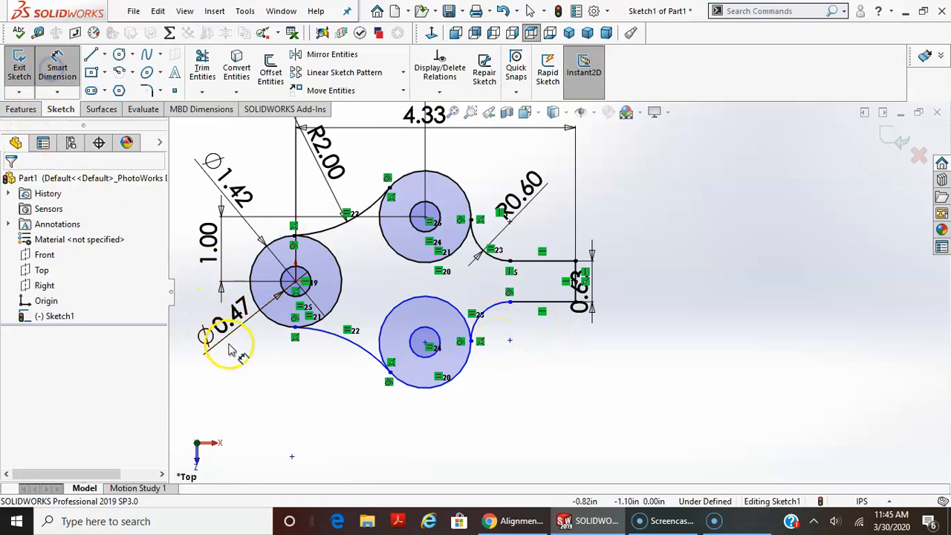
{"action": "left_click", "coordinate": [266, 323]}
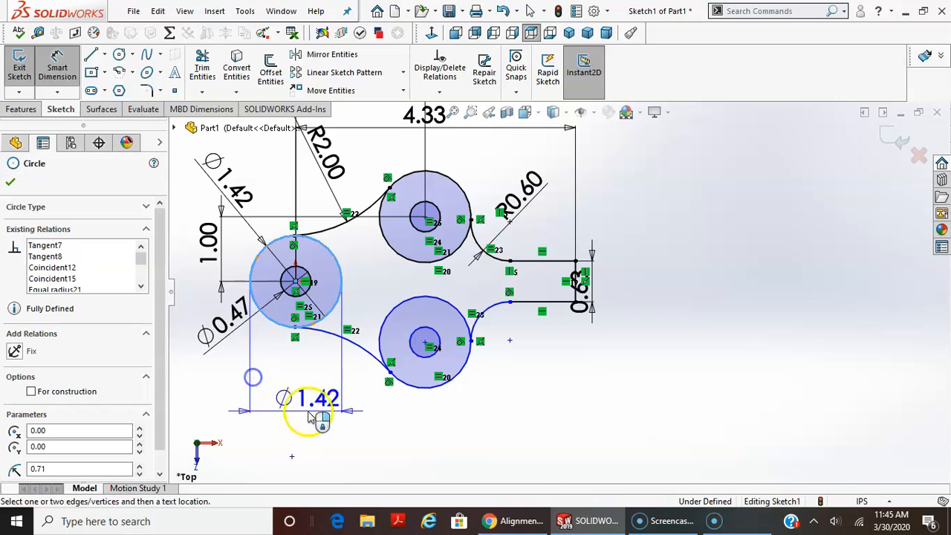
{"action": "left_click", "coordinate": [415, 386]}
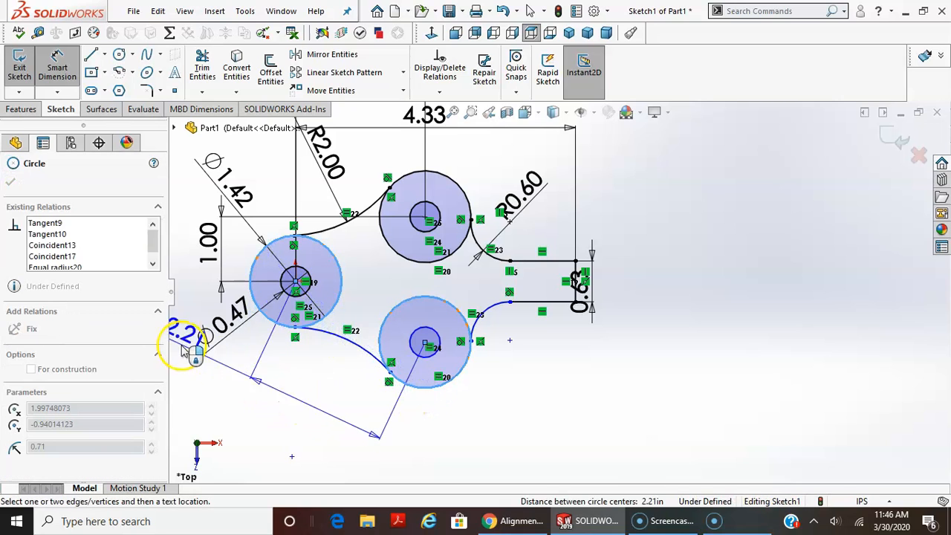
{"action": "left_click", "coordinate": [200, 330]}
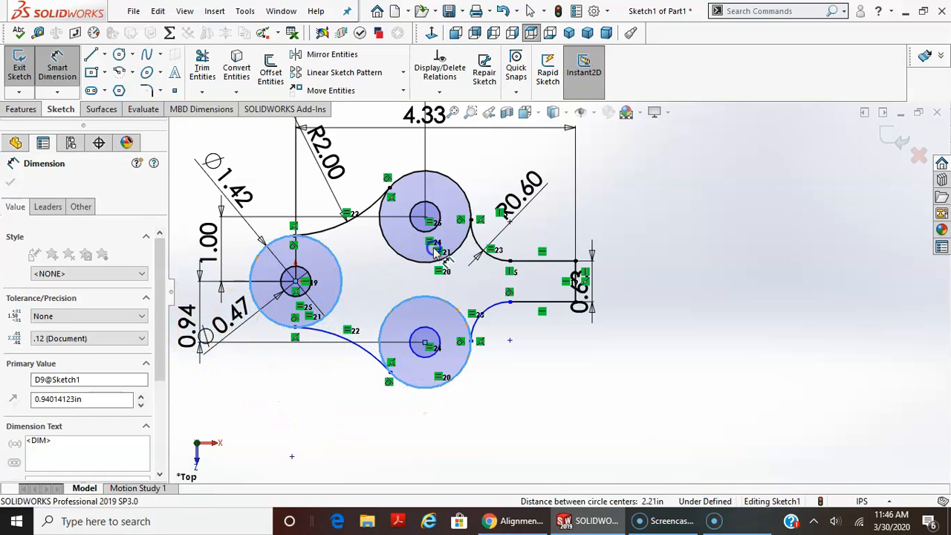
{"action": "type", "text": "1."}
{"action": "key", "text": "Return"}
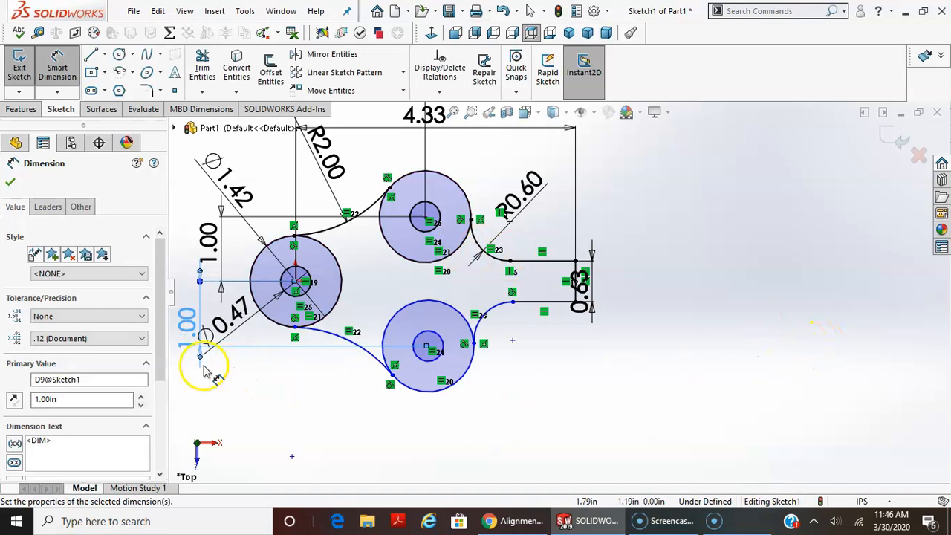
{"action": "left_click", "coordinate": [186, 324]}
{"action": "left_click", "coordinate": [252, 379]}
{"action": "key", "text": "Escape"}
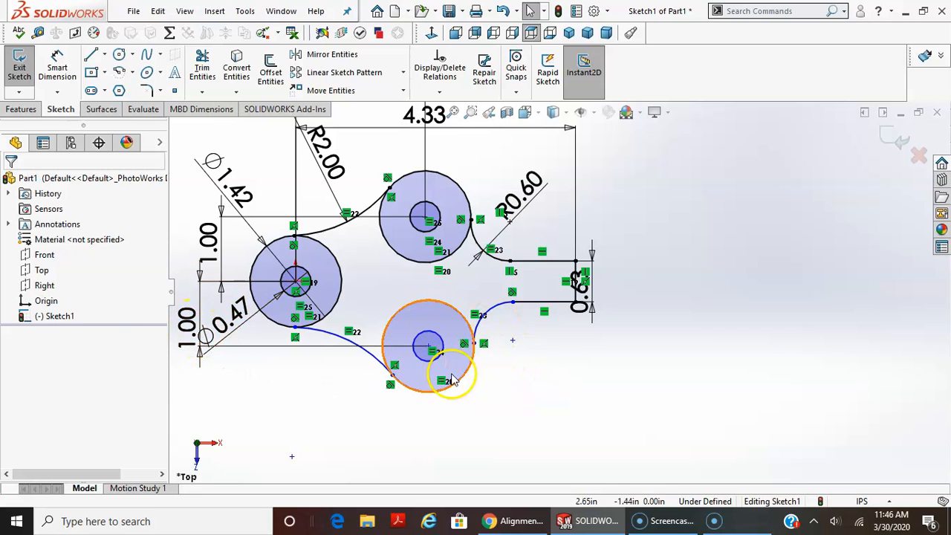
Shift the lower concentric pair slightly away from the handle and add a Vertical relation between the arc-side ends of the two handle lines.
{"action": "mouse_move", "coordinate": [433, 354]}
{"action": "left_mouse_down"}
{"action": "mouse_move", "coordinate": [388, 349]}
{"action": "mouse_move", "coordinate": [535, 358]}
{"action": "mouse_move", "coordinate": [375, 358]}
{"action": "mouse_move", "coordinate": [466, 368]}
{"action": "mouse_move", "coordinate": [378, 363]}
{"action": "mouse_move", "coordinate": [406, 284]}
{"action": "mouse_move", "coordinate": [452, 386]}
{"action": "mouse_move", "coordinate": [420, 368]}
{"action": "left_mouse_up"}
{"action": "left_click", "coordinate": [511, 422]}
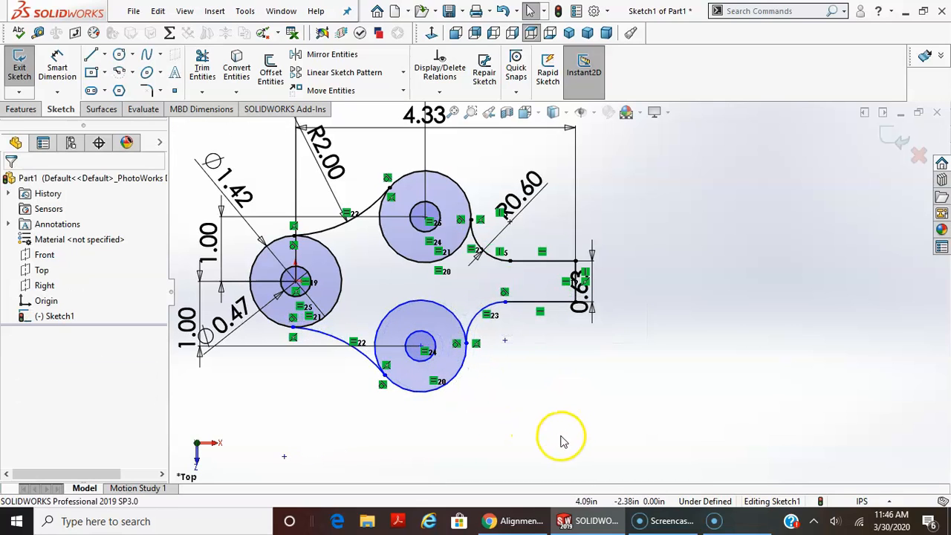
{"action": "left_click", "coordinate": [505, 303]}
{"action": "left_click", "coordinate": [509, 262], "text": "ctrl"}
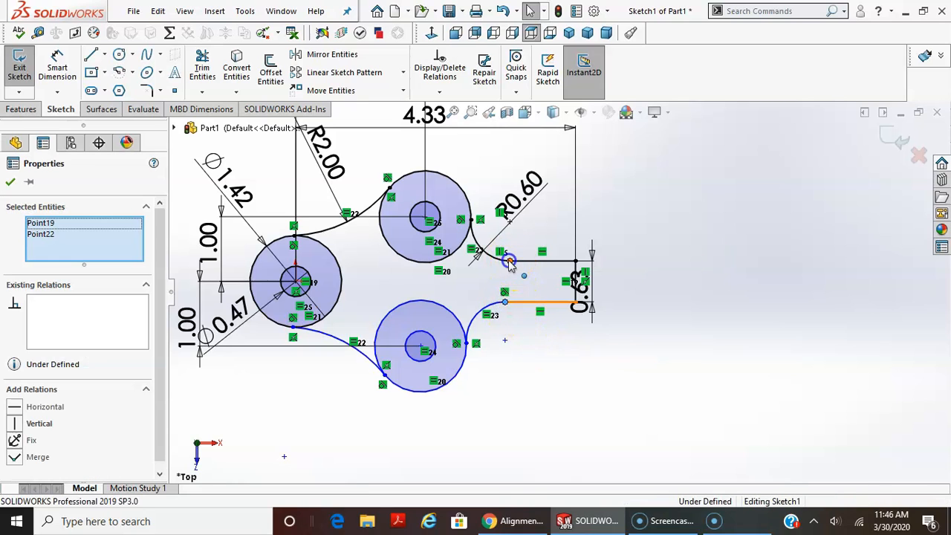
{"action": "left_click", "coordinate": [44, 428]}
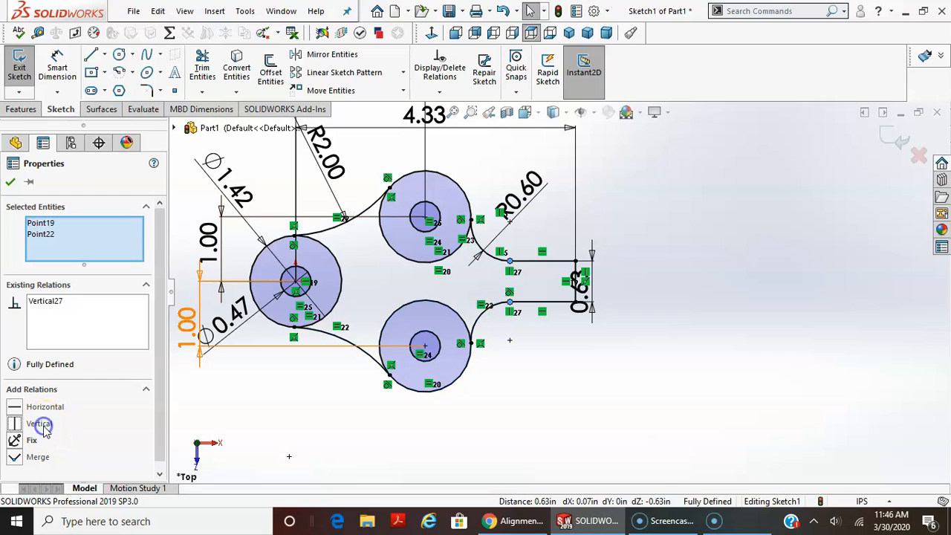
{"action": "left_click", "coordinate": [808, 458]}
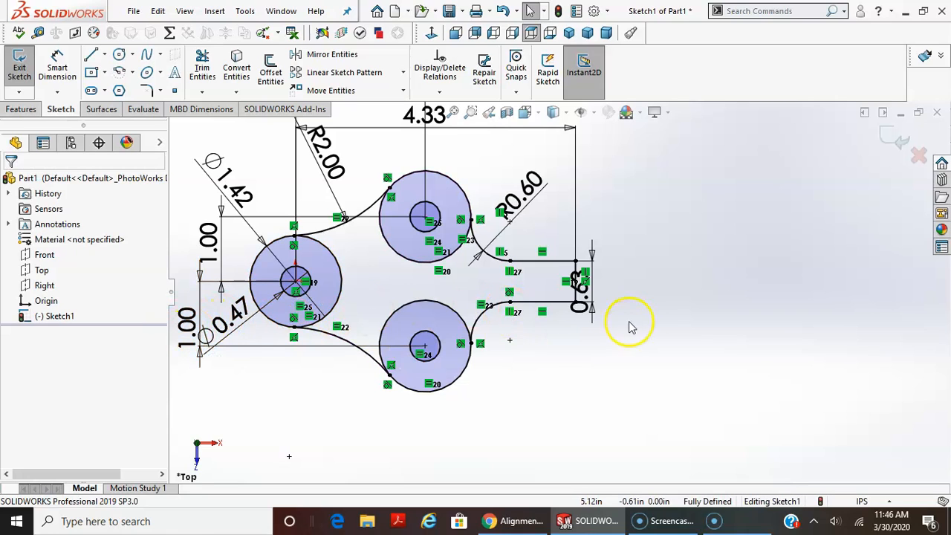
Fit the whole sketch in view and reposition the R2.00 dimension along the upper-left arc.
{"action": "scroll", "coordinate": [594, 334], "scroll_direction": "up", "scroll_amount": 1}
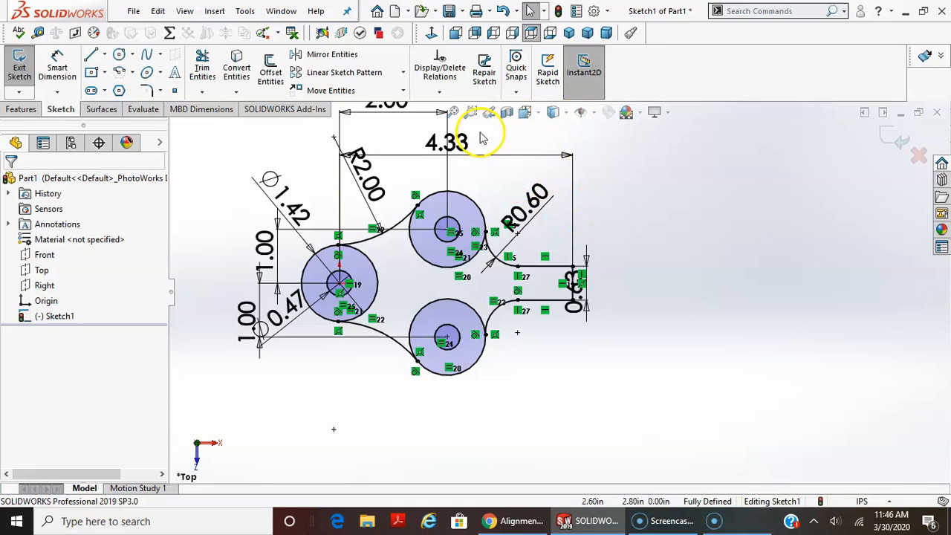
{"action": "left_click", "coordinate": [453, 111]}
{"action": "scroll", "coordinate": [387, 282], "scroll_direction": "down", "scroll_amount": 8}
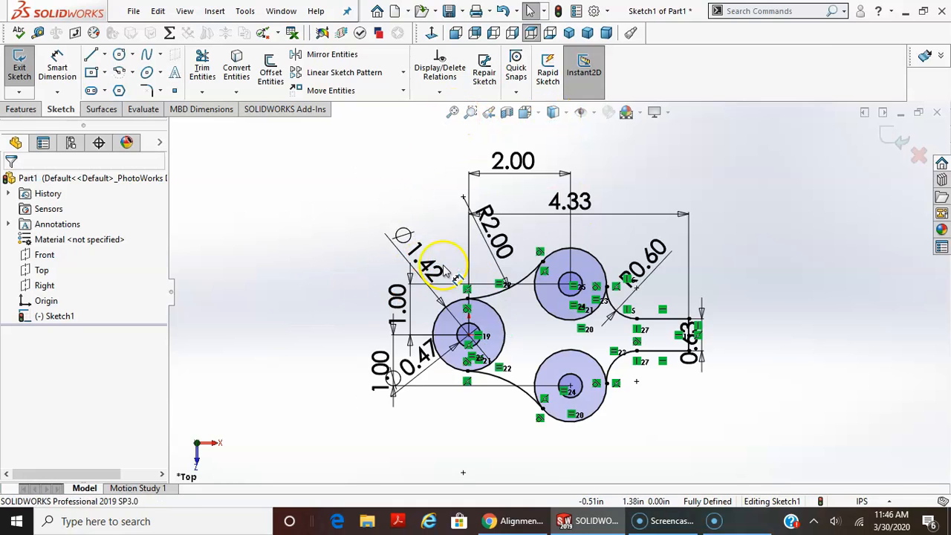
{"action": "scroll", "coordinate": [685, 352], "scroll_direction": "up", "scroll_amount": 2}
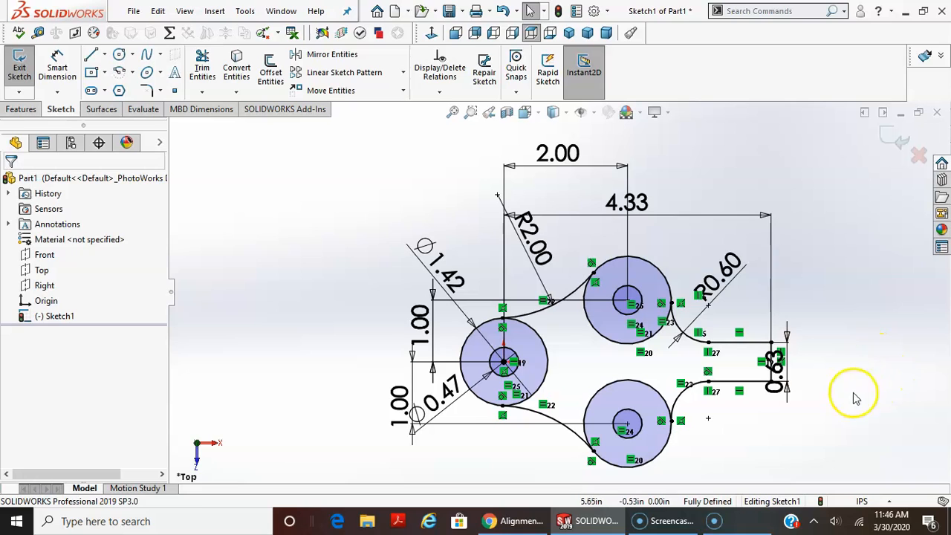
{"action": "scroll", "coordinate": [817, 395], "scroll_direction": "up", "scroll_amount": 1}
{"action": "mouse_move", "coordinate": [587, 275]}
{"action": "left_mouse_down"}
{"action": "mouse_move", "coordinate": [490, 219]}
{"action": "mouse_move", "coordinate": [429, 205]}
{"action": "mouse_move", "coordinate": [553, 256]}
{"action": "mouse_move", "coordinate": [544, 270]}
{"action": "left_mouse_up"}
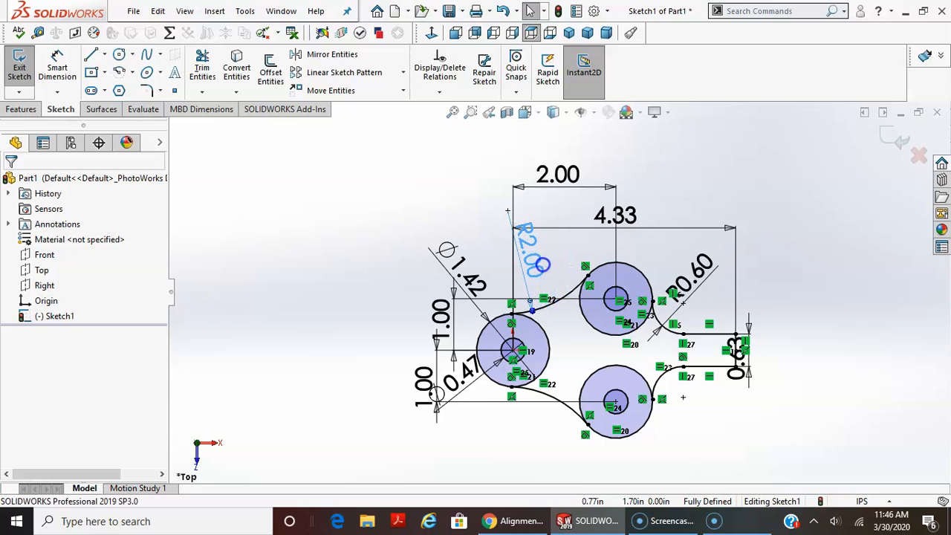
{"action": "scroll", "coordinate": [787, 325], "scroll_direction": "down", "scroll_amount": 1}
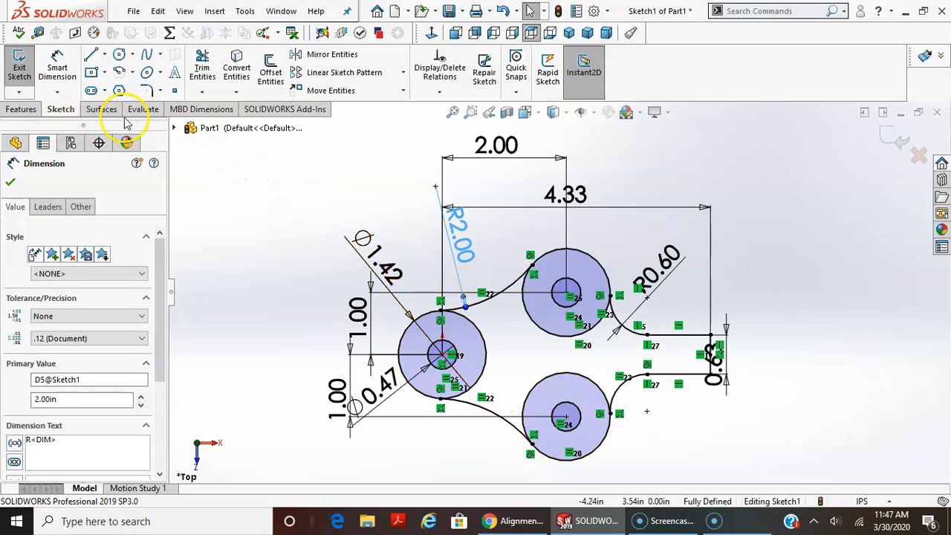
Power trim the inner portions of the three outer circles to leave one continuous outline around the three holes.
{"action": "left_click", "coordinate": [202, 71]}
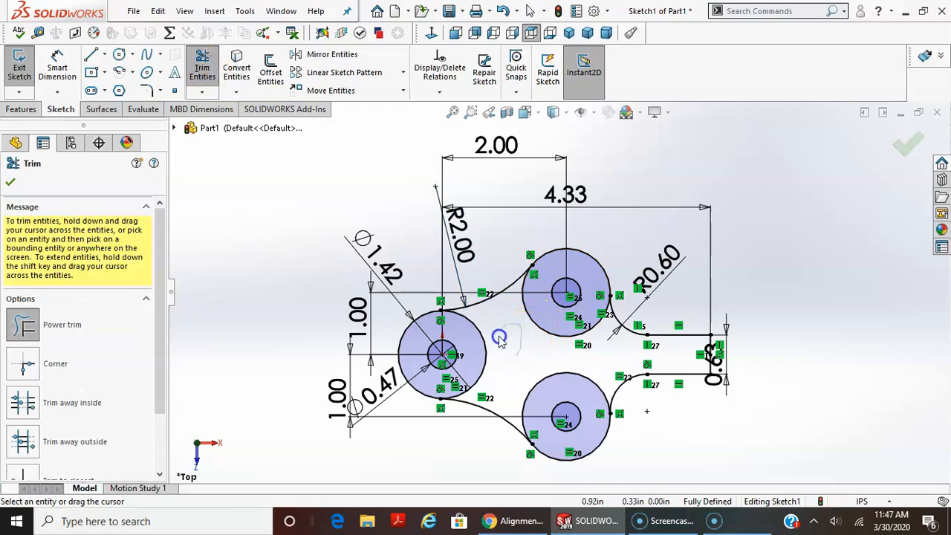
{"action": "left_click_drag", "start_coordinate": [537, 386], "coordinate": [543, 332]}
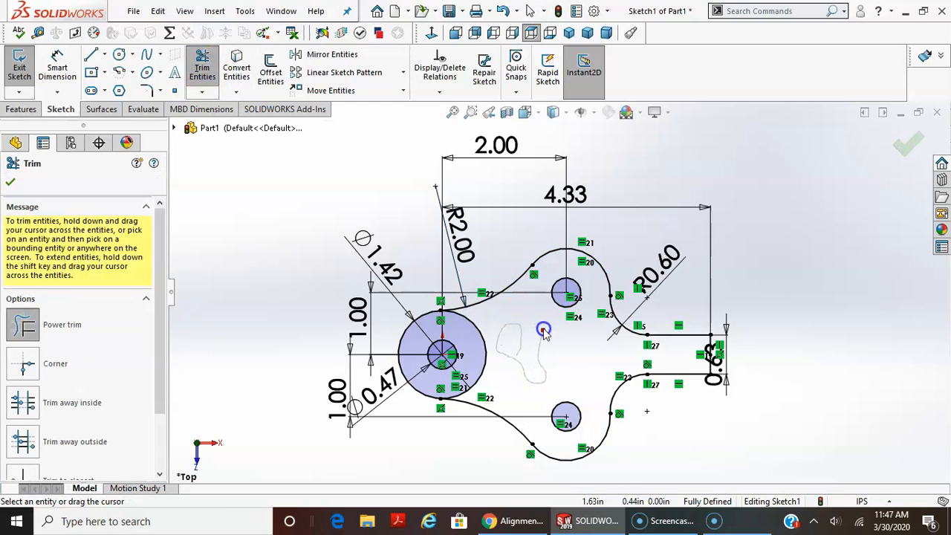
{"action": "left_click_drag", "start_coordinate": [487, 355], "coordinate": [488, 350]}
{"action": "left_click", "coordinate": [756, 319]}
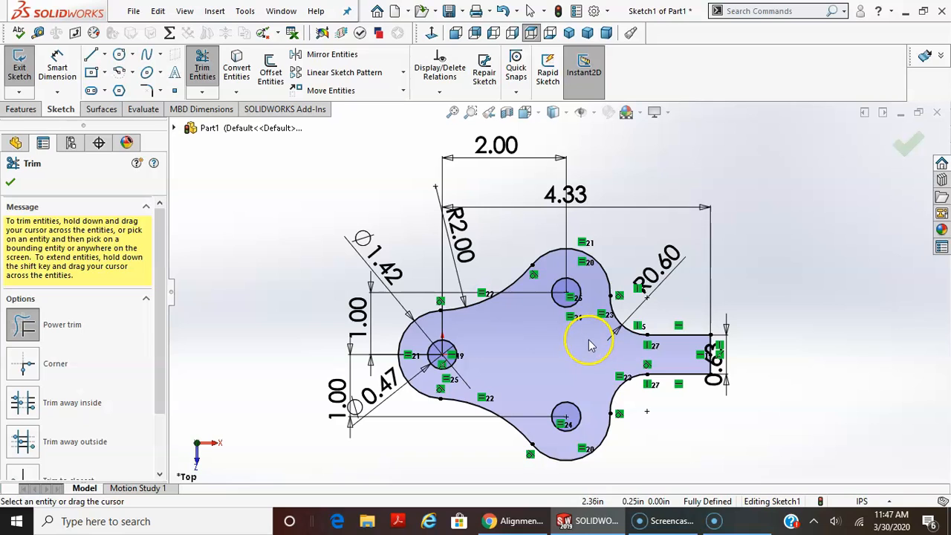
{"action": "key", "text": "Escape"}
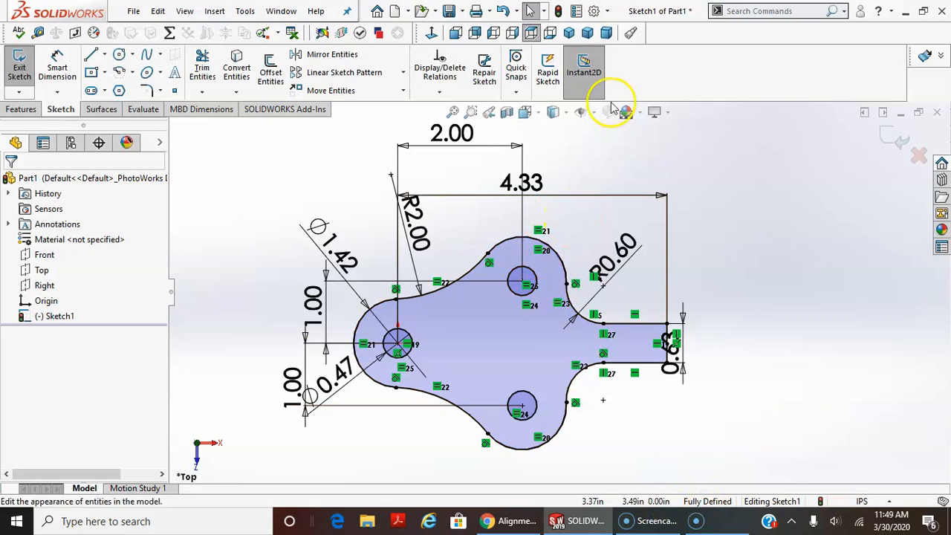
Fill in the file's summary information with the author's name and the title "extrude exercise #2".
{"action": "left_click", "coordinate": [582, 13]}
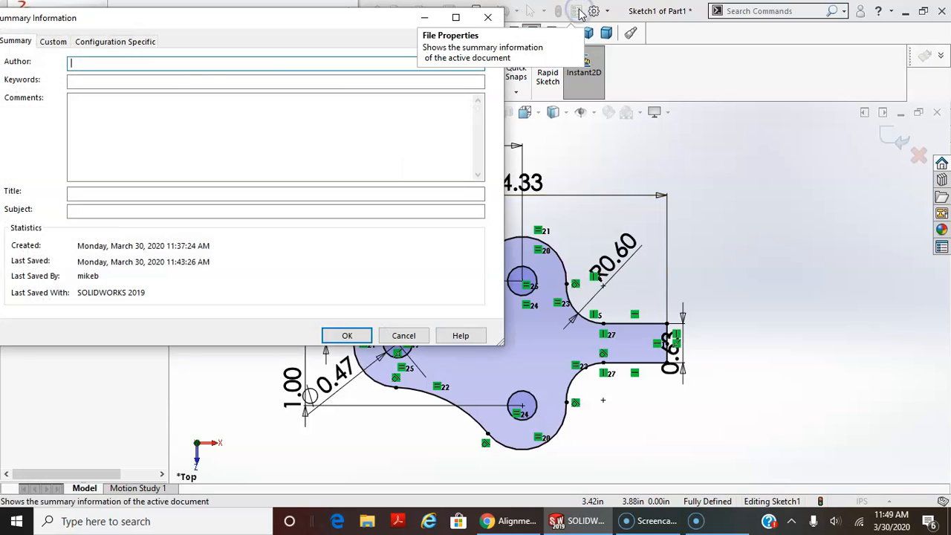
{"action": "left_click_drag", "start_coordinate": [191, 23], "coordinate": [359, 101]}
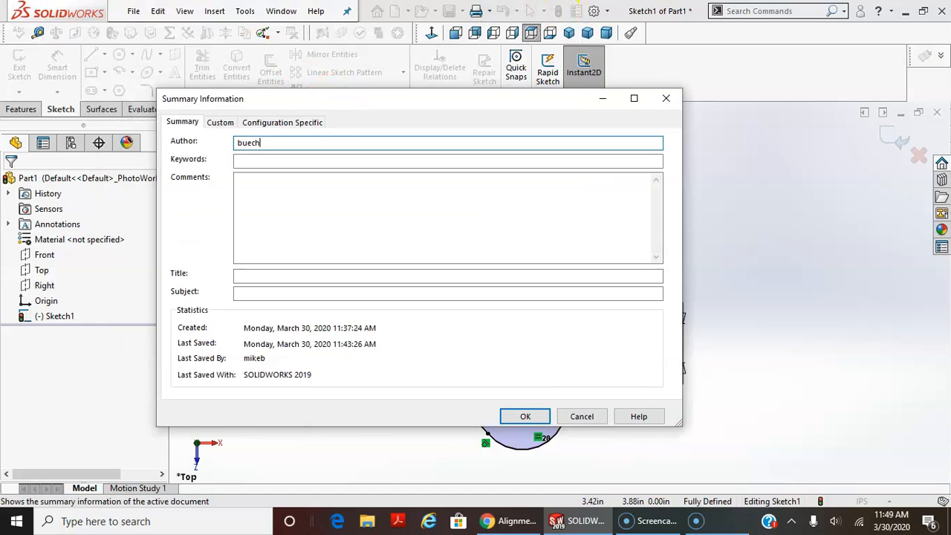
{"action": "key", "text": "Tab"}
{"action": "key", "text": "Tab"}
{"action": "key", "text": "Tab"}
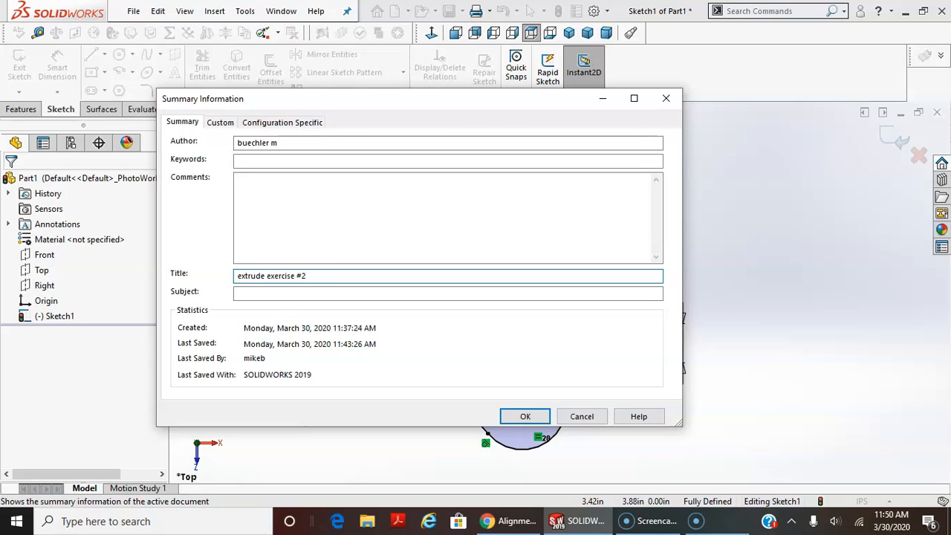
{"action": "left_click", "coordinate": [525, 416]}
Save the part to the Desktop under the author's name followed by "extrudeexercise2".
{"action": "left_click", "coordinate": [133, 10]}
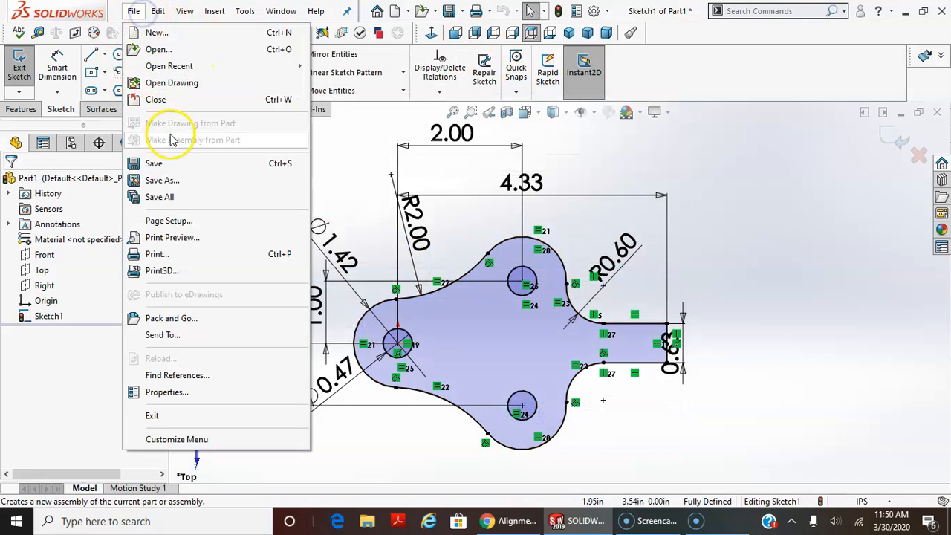
{"action": "left_click", "coordinate": [171, 181]}
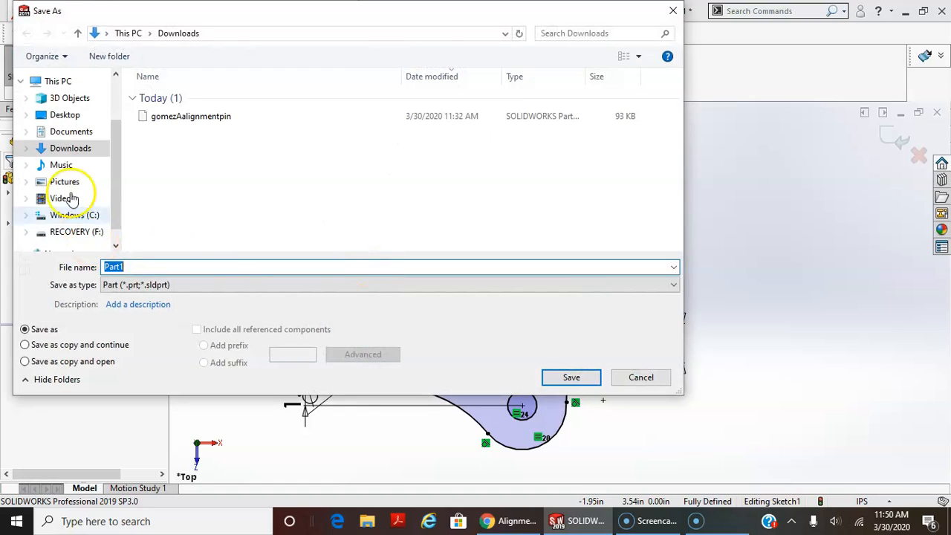
{"action": "left_click", "coordinate": [65, 116]}
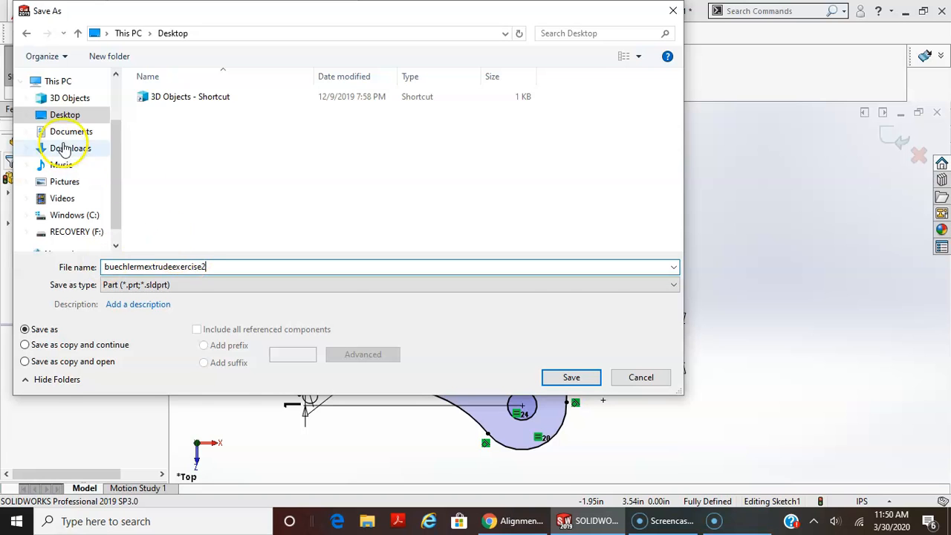
{"action": "left_click", "coordinate": [571, 377]}
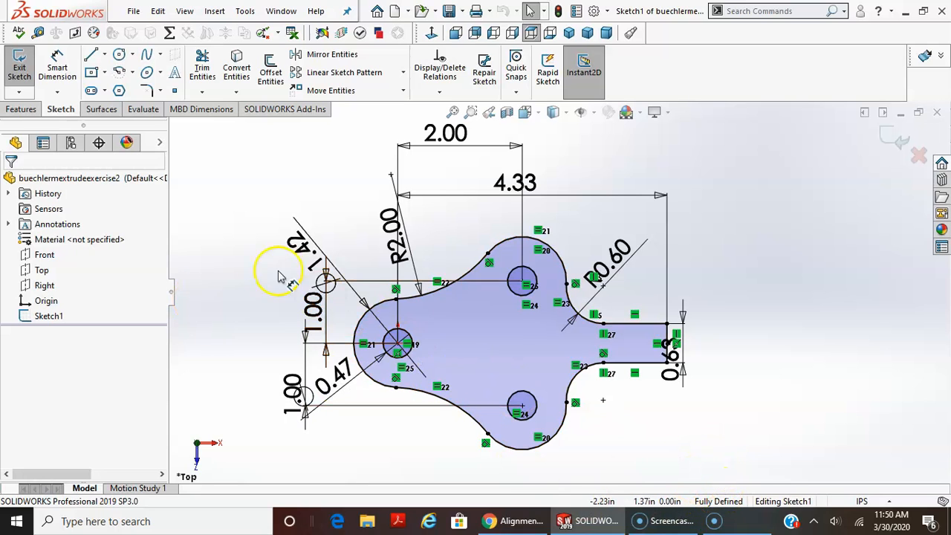
Extrude the closed profile as a Blind boss with a depth of 10 mm and view the solid at an angle.
{"action": "left_click", "coordinate": [19, 108]}
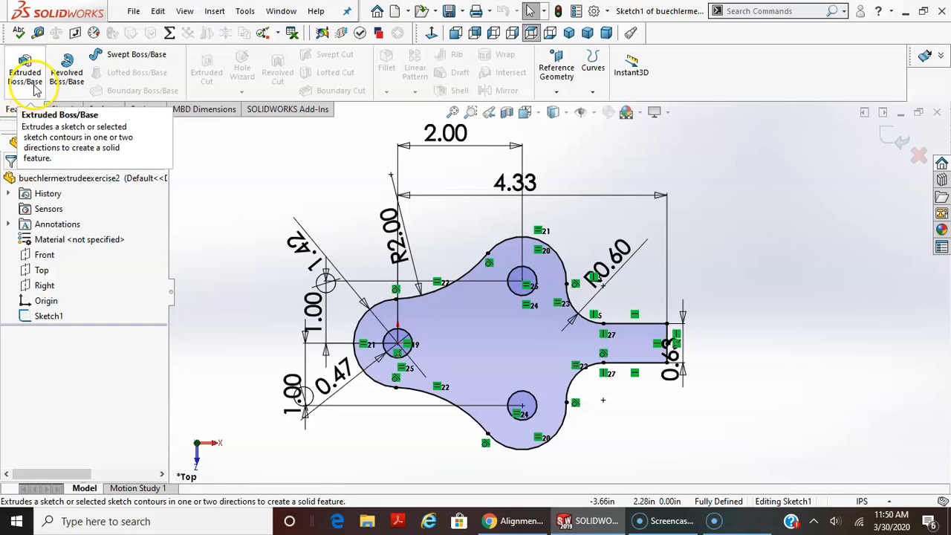
{"action": "left_click", "coordinate": [31, 84]}
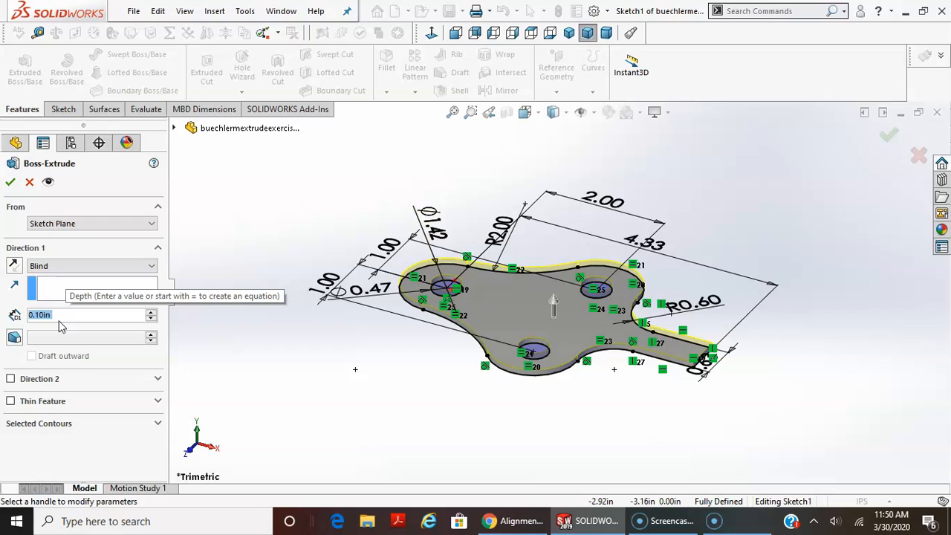
{"action": "type", "text": "10mm"}
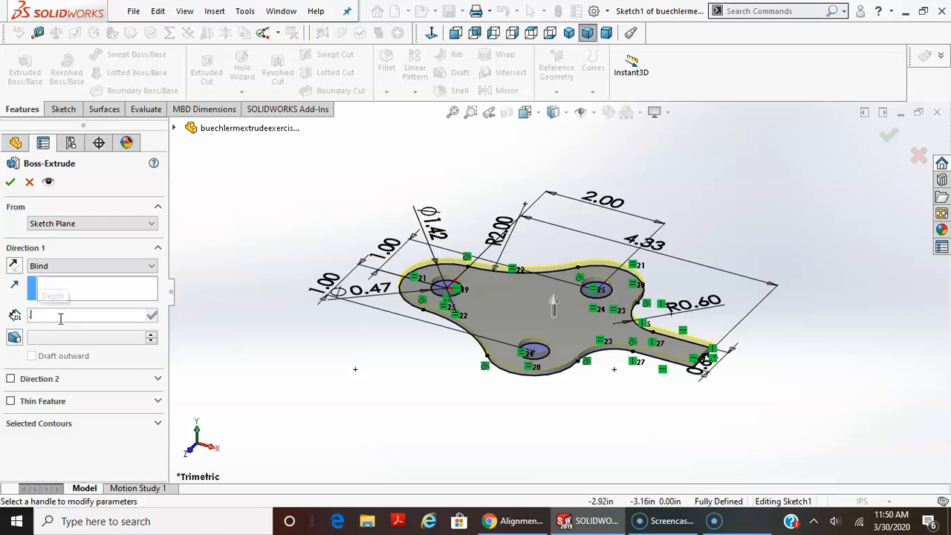
{"action": "key", "text": "Return"}
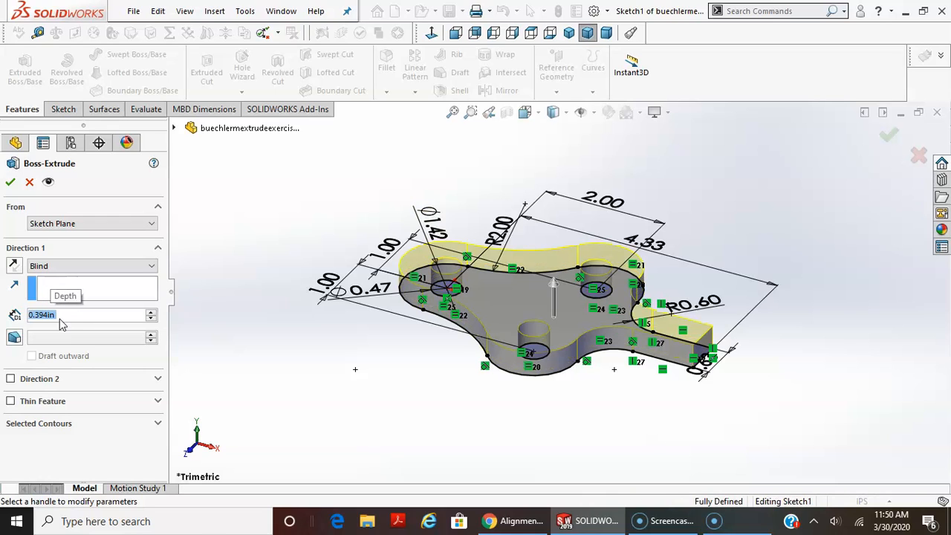
{"action": "left_click", "coordinate": [10, 182]}
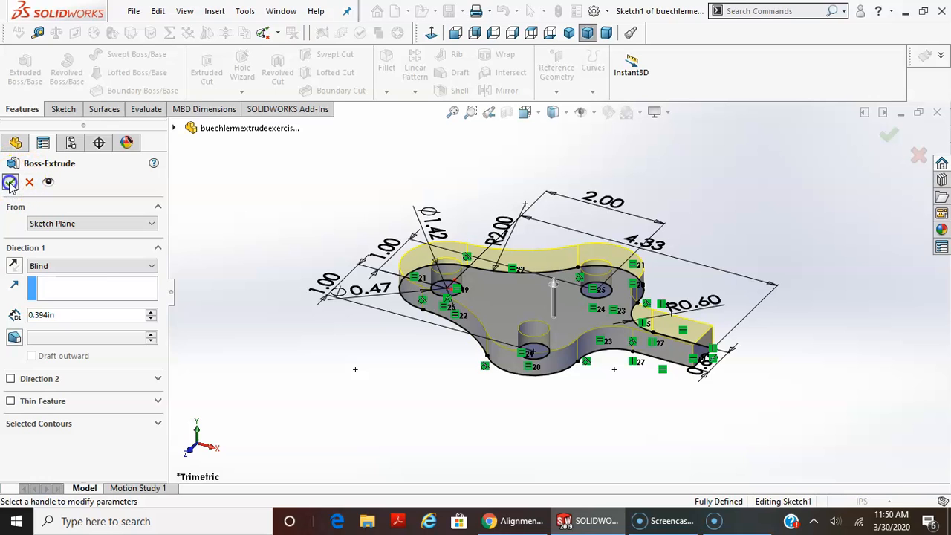
{"action": "middle_click_drag", "start_coordinate": [561, 420], "coordinate": [646, 355]}
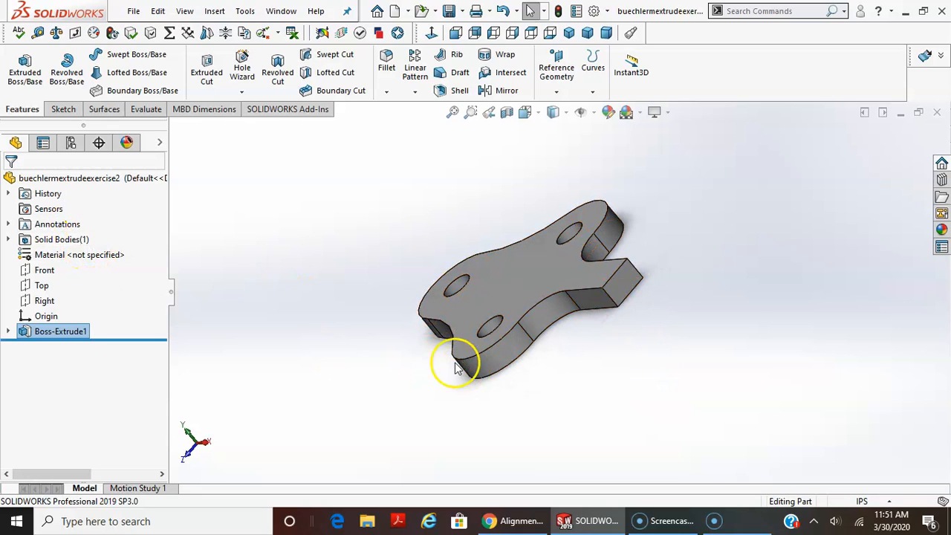
Open the sketch beneath the extrusion to review its geometry and dimensions, and exit it without editing.
{"action": "left_click", "coordinate": [14, 328]}
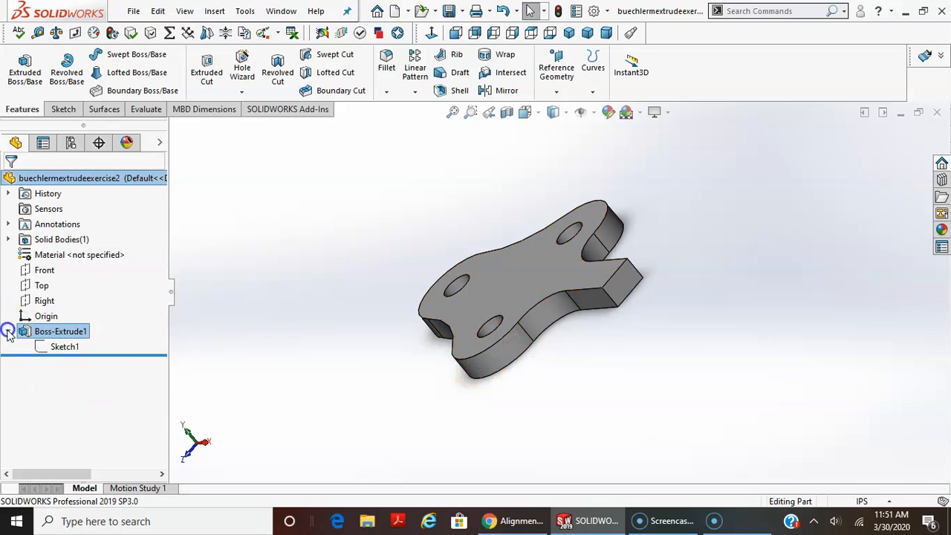
{"action": "right_click", "coordinate": [64, 346]}
{"action": "left_click", "coordinate": [77, 268]}
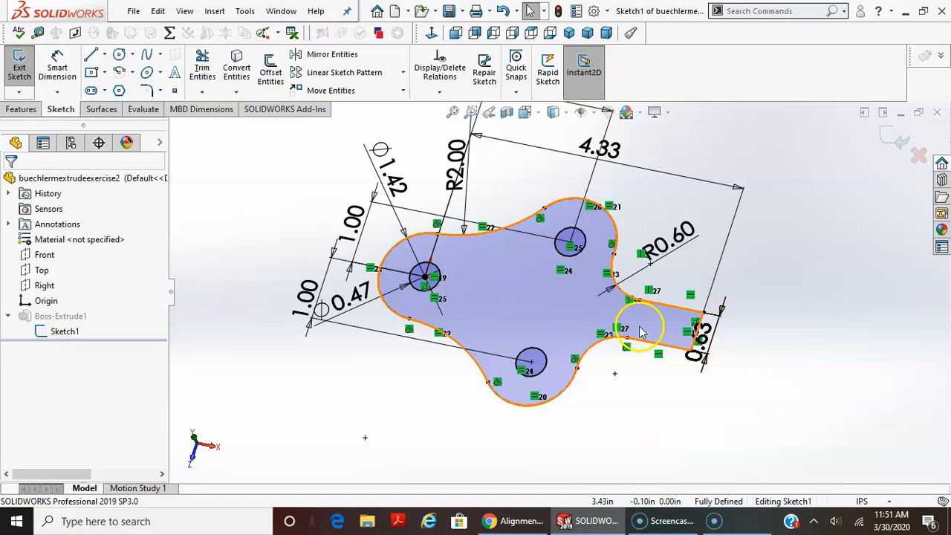
{"action": "scroll", "coordinate": [664, 480], "scroll_direction": "up", "scroll_amount": 2}
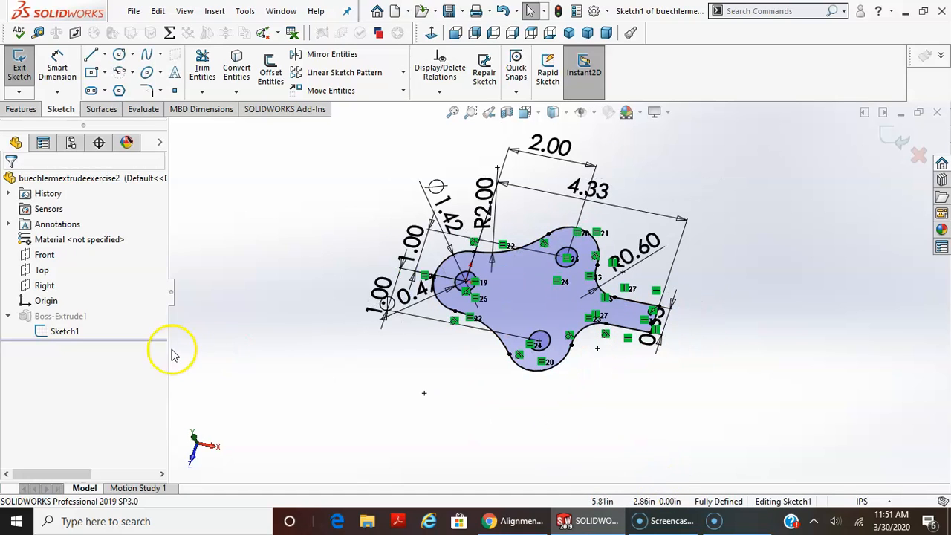
{"action": "left_click", "coordinate": [883, 139]}
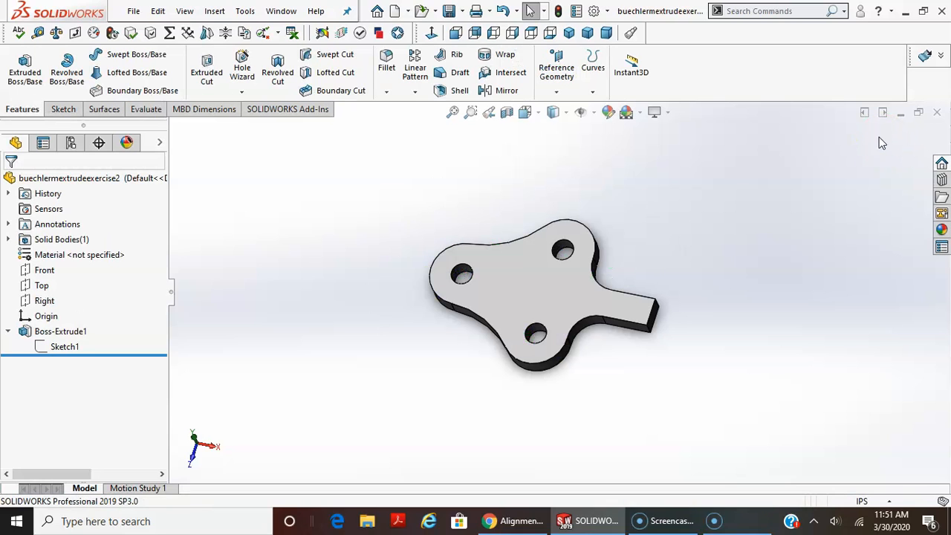
Start a new sketch on the Front plane and view it straight on.
{"action": "left_click", "coordinate": [62, 109]}
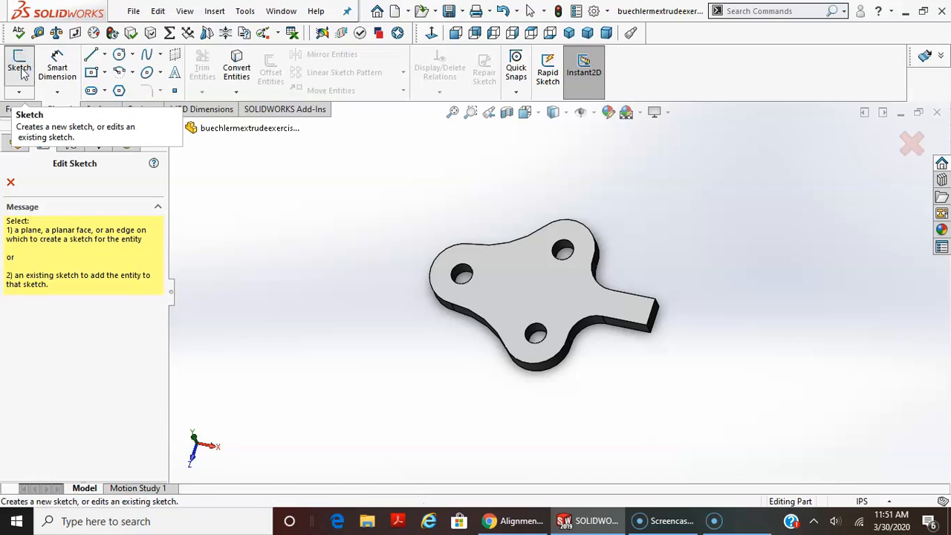
{"action": "left_click", "coordinate": [174, 128]}
{"action": "middle_click_drag", "start_coordinate": [418, 323], "coordinate": [414, 233]}
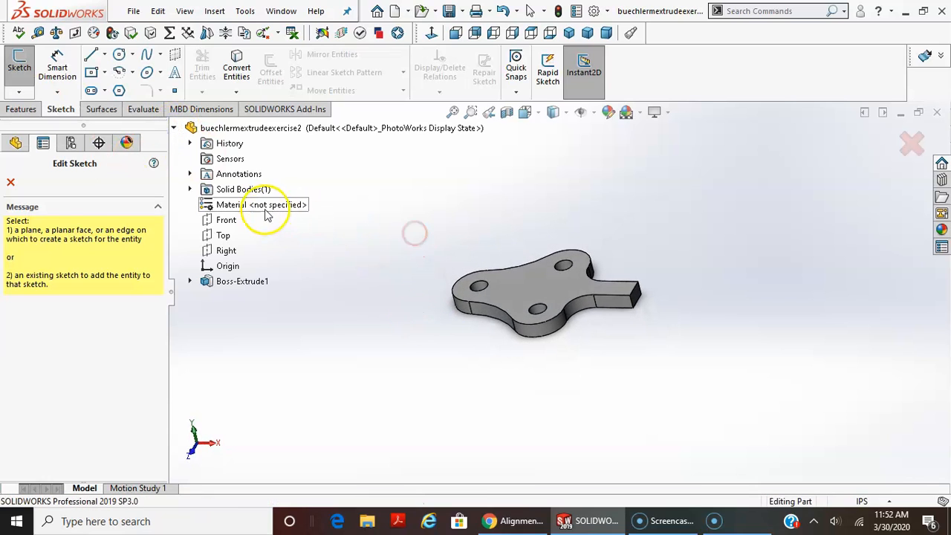
{"action": "left_click", "coordinate": [223, 220]}
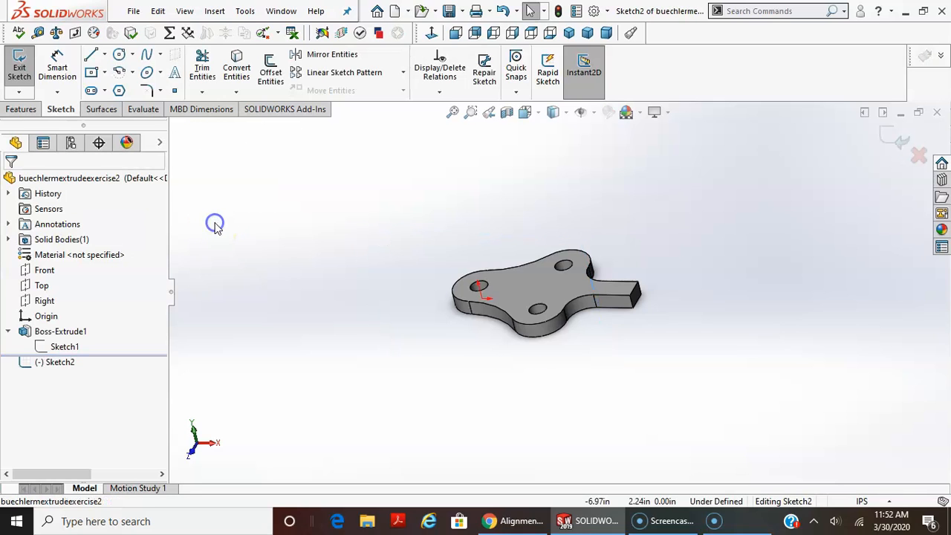
{"action": "right_click", "coordinate": [61, 362]}
{"action": "left_click", "coordinate": [87, 289]}
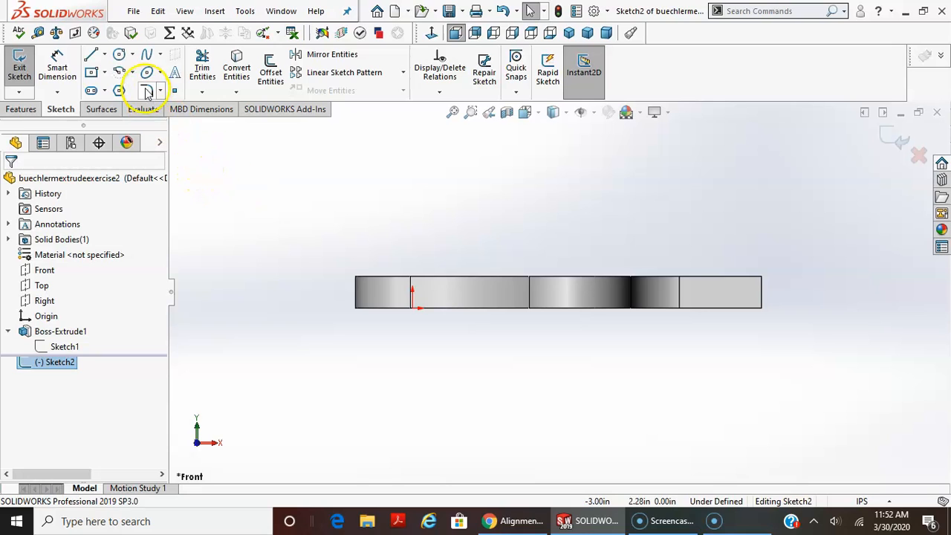
Sketch a horizontal line along the plate's bottom edge from about 1.2 in beyond the origin to the handle's lower end corner.
{"action": "left_click", "coordinate": [90, 55]}
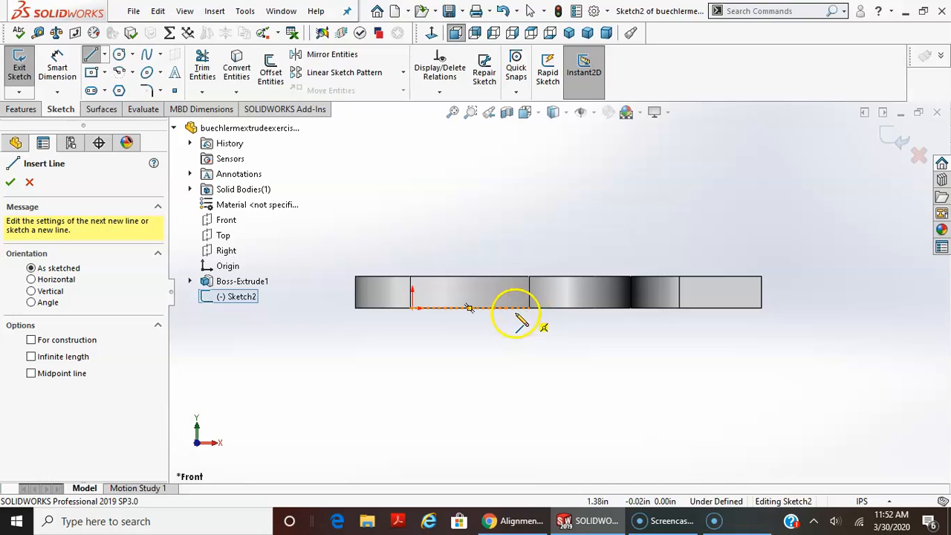
{"action": "middle_click_drag", "start_coordinate": [514, 338], "coordinate": [507, 352]}
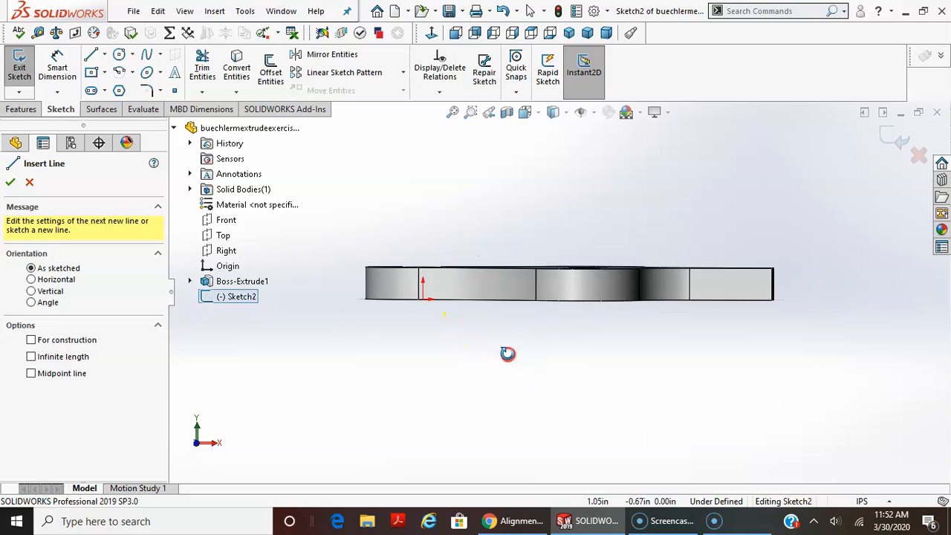
{"action": "right_click", "coordinate": [243, 301]}
{"action": "left_click", "coordinate": [274, 278]}
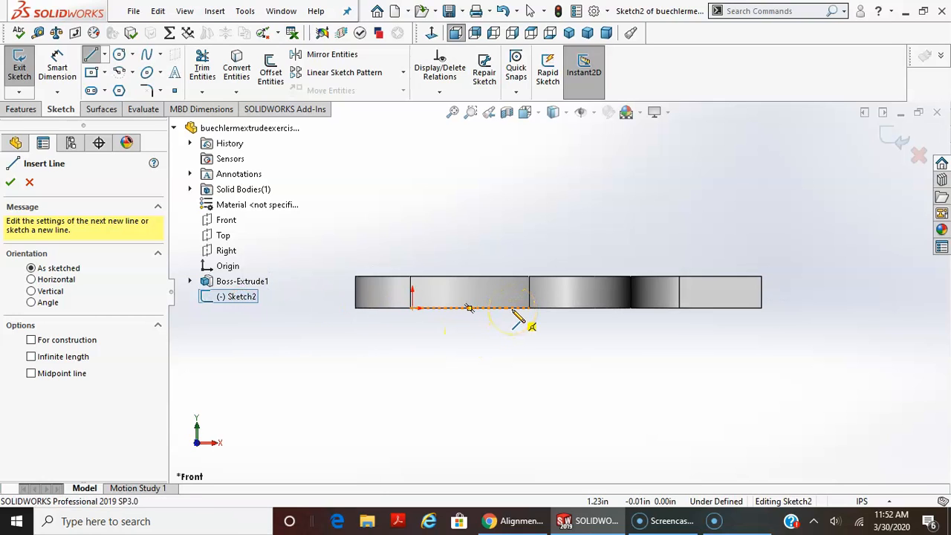
{"action": "mouse_move", "coordinate": [512, 308]}
{"action": "left_mouse_down"}
{"action": "mouse_move", "coordinate": [564, 335]}
{"action": "mouse_move", "coordinate": [725, 343]}
{"action": "mouse_move", "coordinate": [738, 329]}
{"action": "mouse_move", "coordinate": [758, 328]}
{"action": "mouse_move", "coordinate": [768, 291]}
{"action": "mouse_move", "coordinate": [761, 308]}
{"action": "left_mouse_up"}
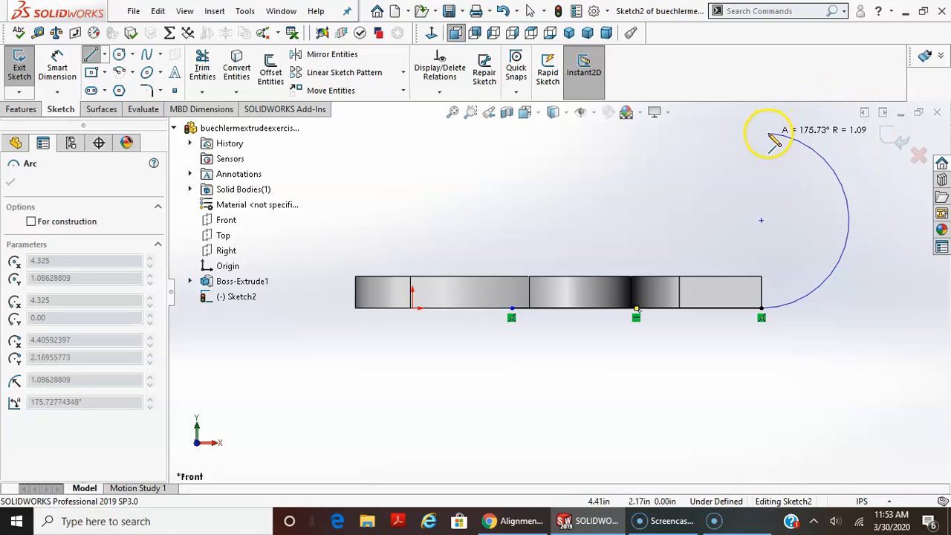
Close the profile with tangent arcs of about 0.90 in and 2.59 in radius and a vertical line across the plate's thickness.
{"action": "left_click", "coordinate": [703, 193]}
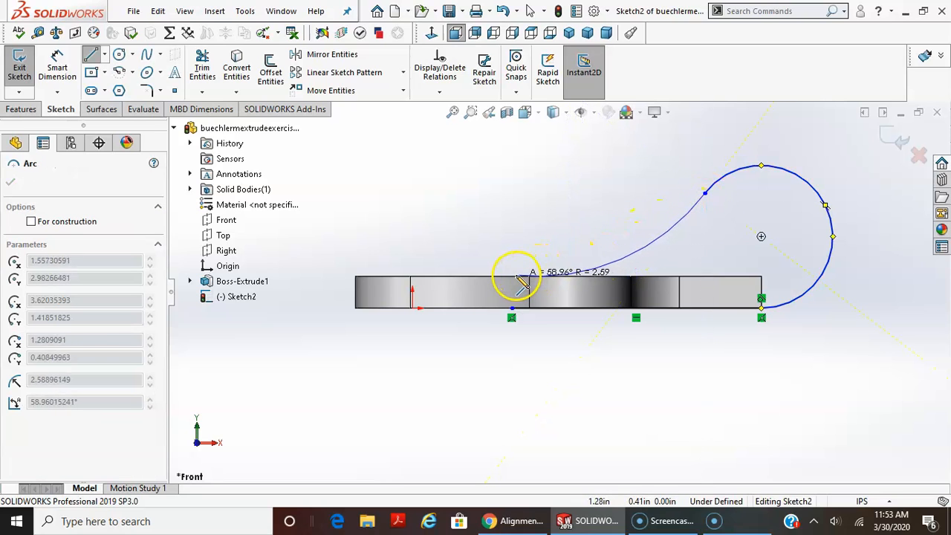
{"action": "left_click", "coordinate": [511, 277]}
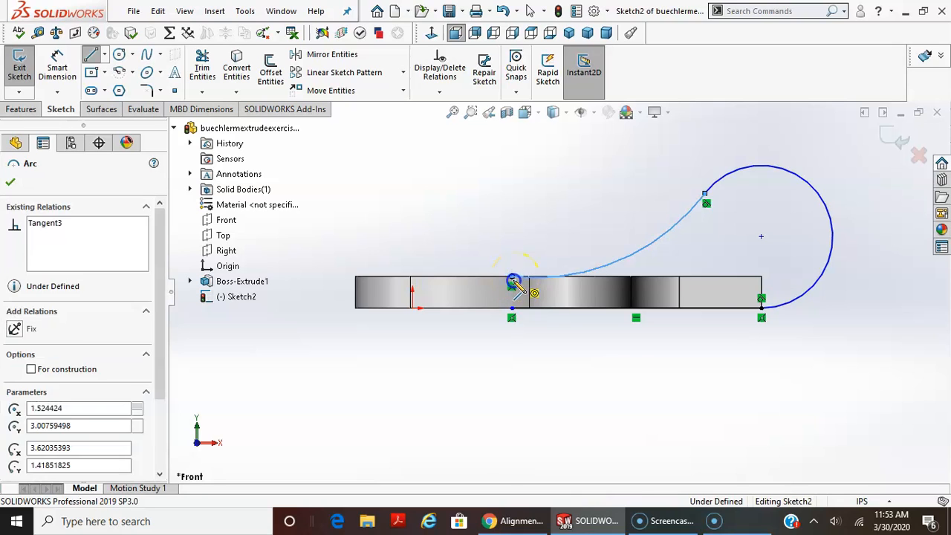
{"action": "left_click", "coordinate": [511, 307]}
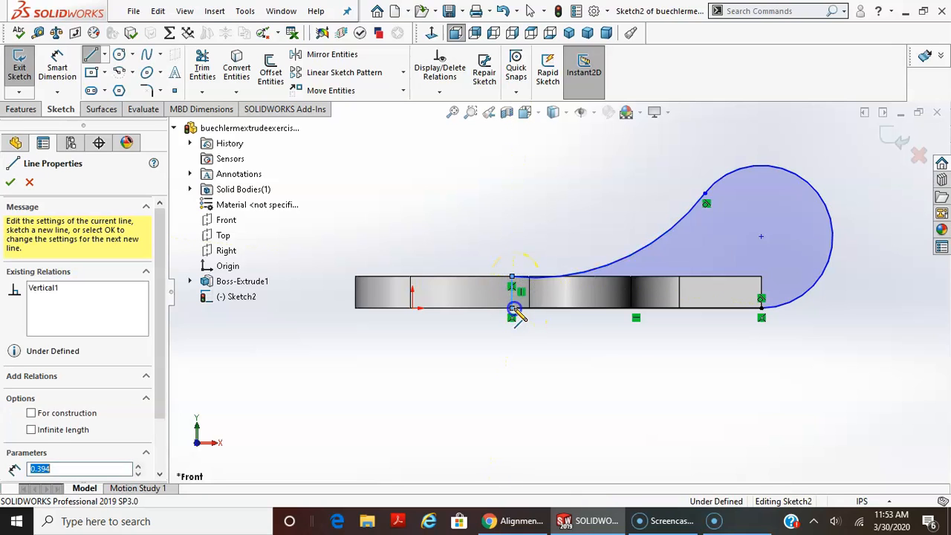
{"action": "key", "text": "Escape"}
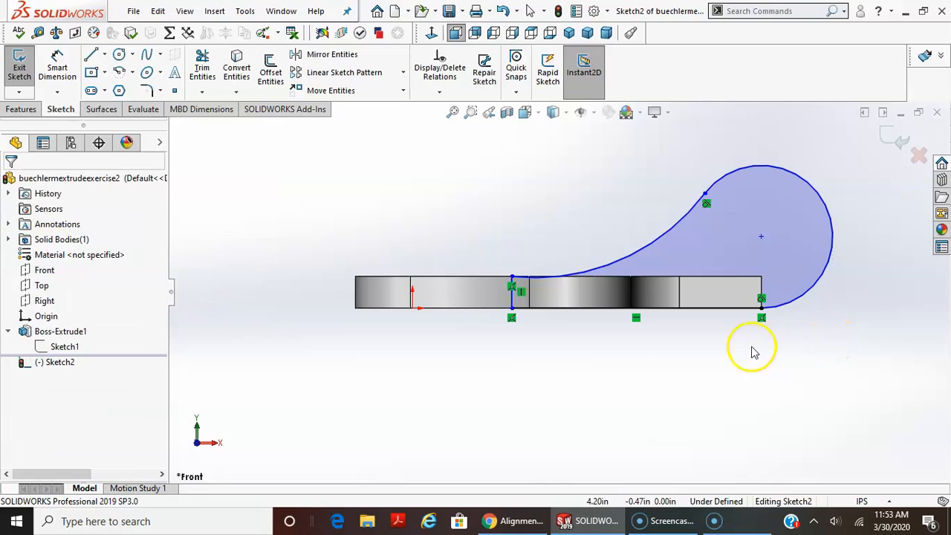
Sketch a small circle centered on the center point of the large arc above the handle's end.
{"action": "left_click", "coordinate": [119, 55]}
{"action": "left_click", "coordinate": [761, 236]}
{"action": "left_click", "coordinate": [789, 238]}
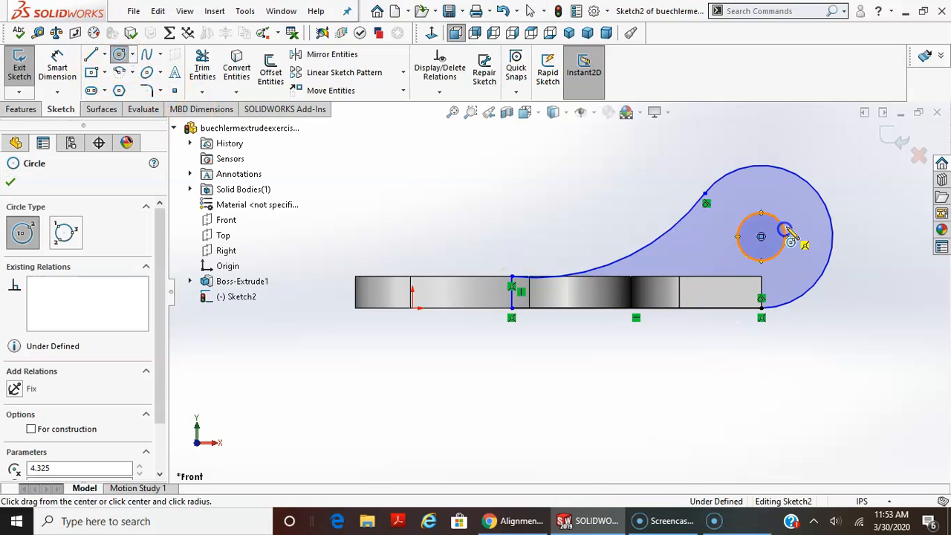
{"action": "key", "text": "Escape"}
{"action": "key", "text": "Escape"}
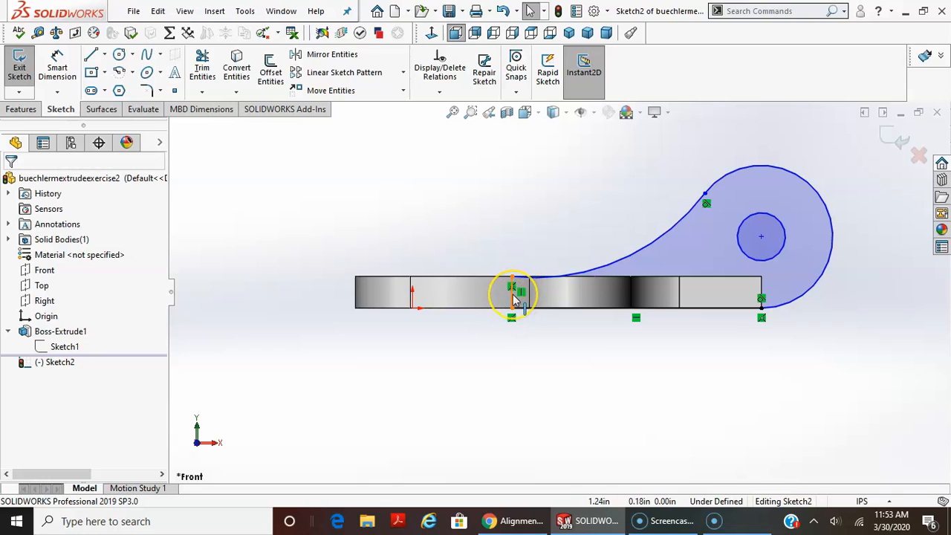
{"action": "scroll", "coordinate": [518, 303], "scroll_direction": "down", "scroll_amount": 2}
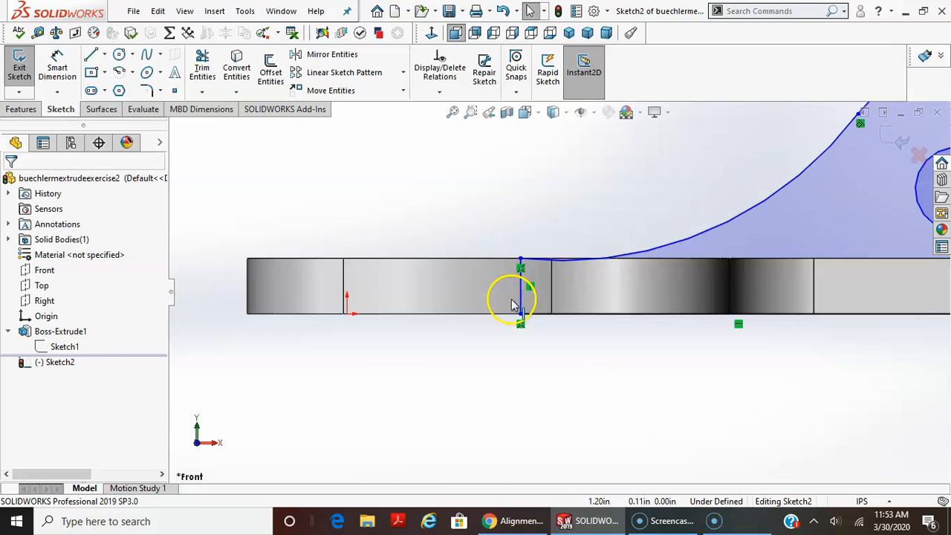
{"action": "scroll", "coordinate": [543, 379], "scroll_direction": "up", "scroll_amount": 2}
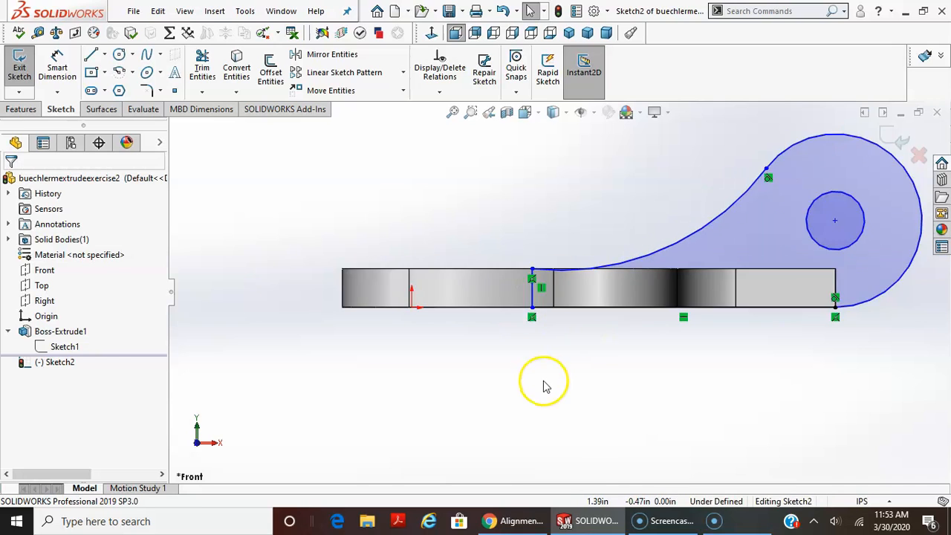
{"action": "left_click", "coordinate": [541, 303]}
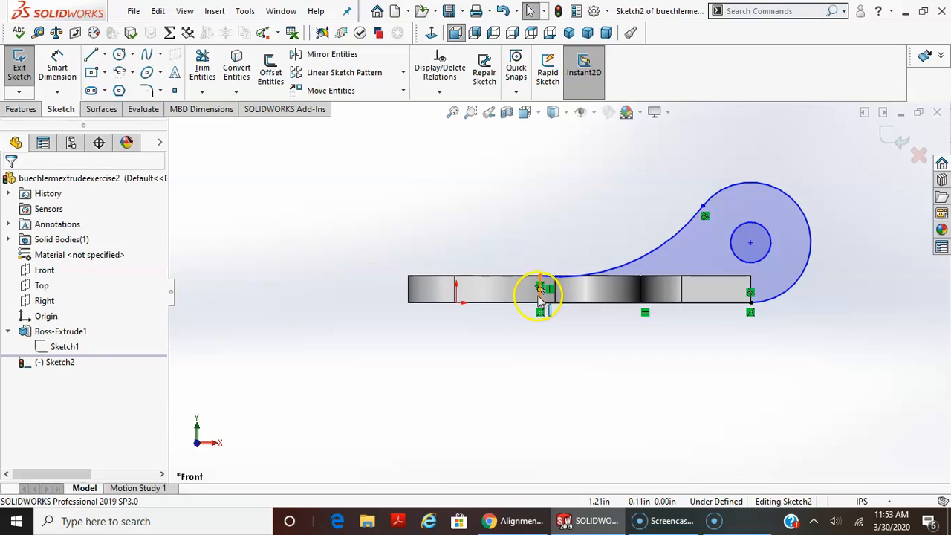
Try to dimension the horizontal distance from the origin to the large arc's center.
{"action": "scroll", "coordinate": [600, 422], "scroll_direction": "up", "scroll_amount": 1}
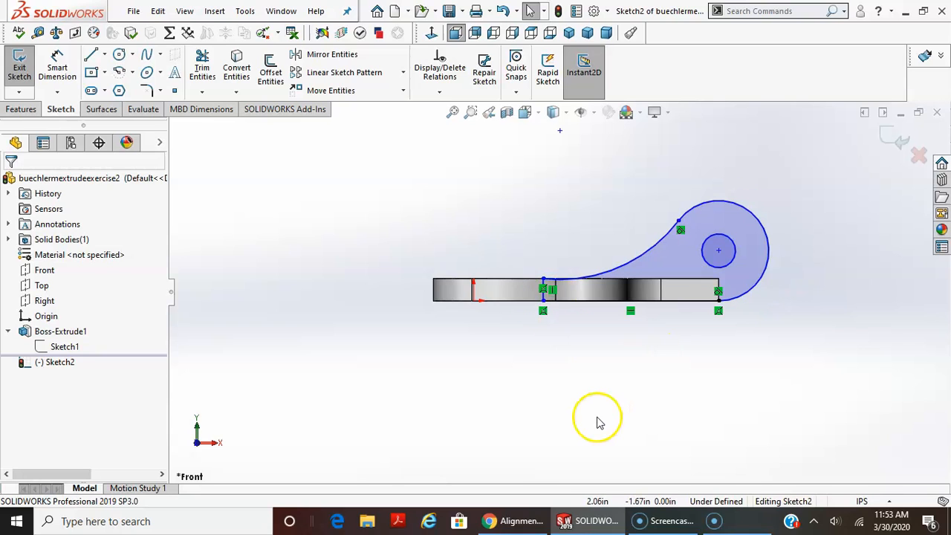
{"action": "left_click", "coordinate": [57, 65]}
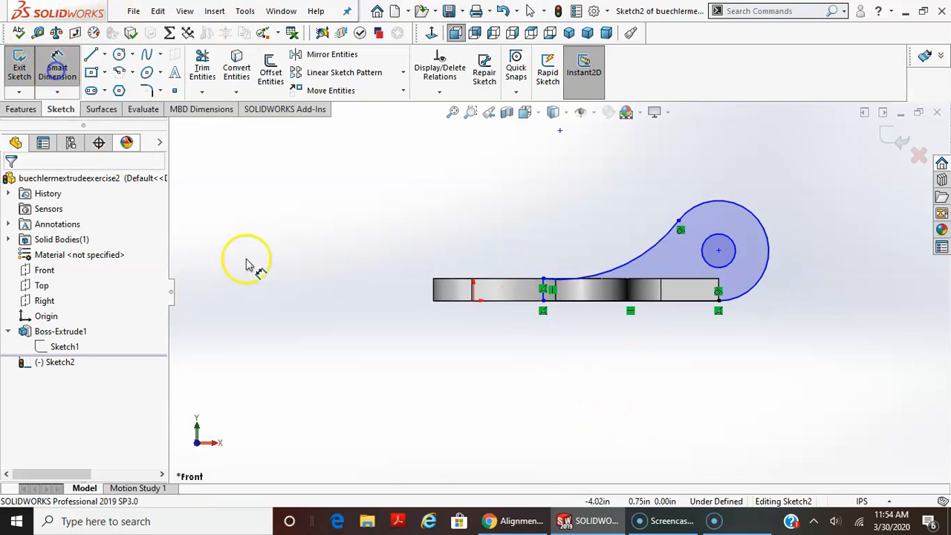
{"action": "left_click", "coordinate": [475, 305]}
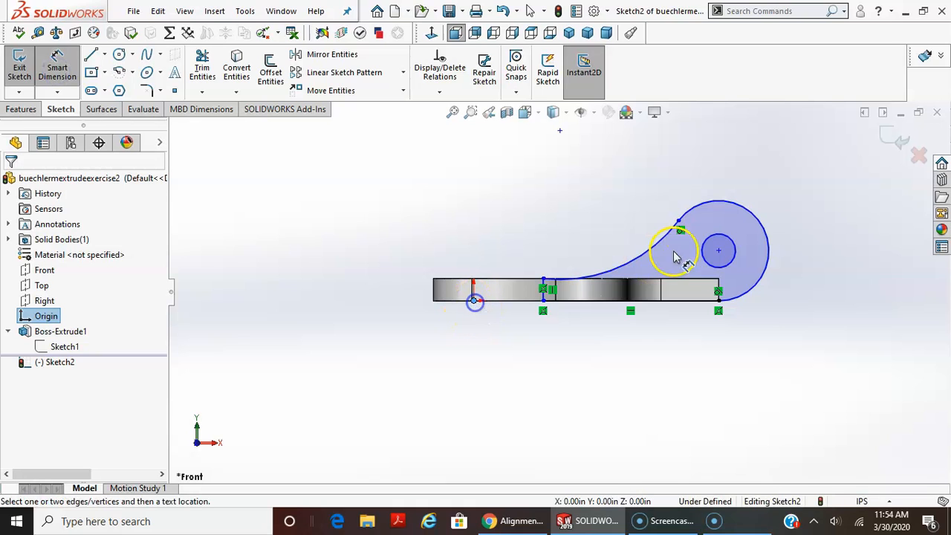
{"action": "left_click", "coordinate": [732, 244]}
{"action": "left_click", "coordinate": [613, 154]}
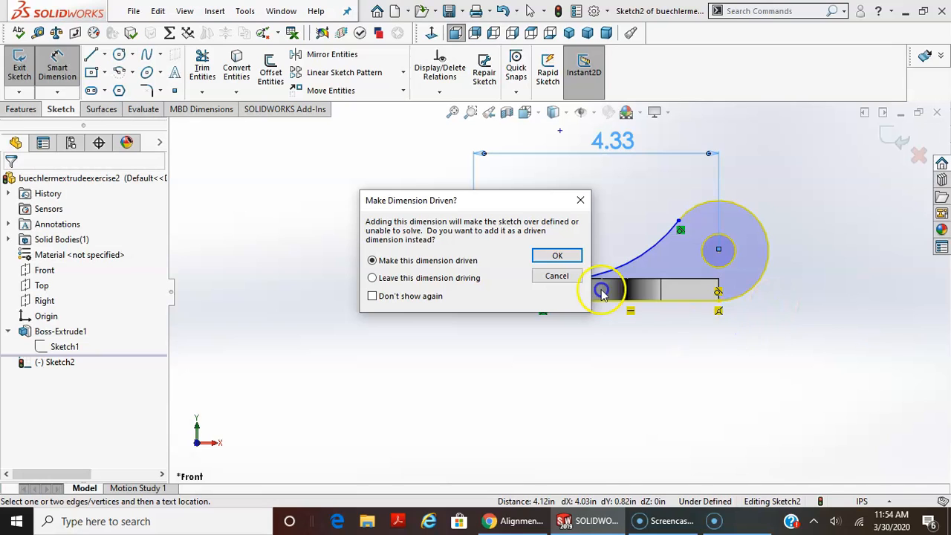
{"action": "key", "text": "Escape"}
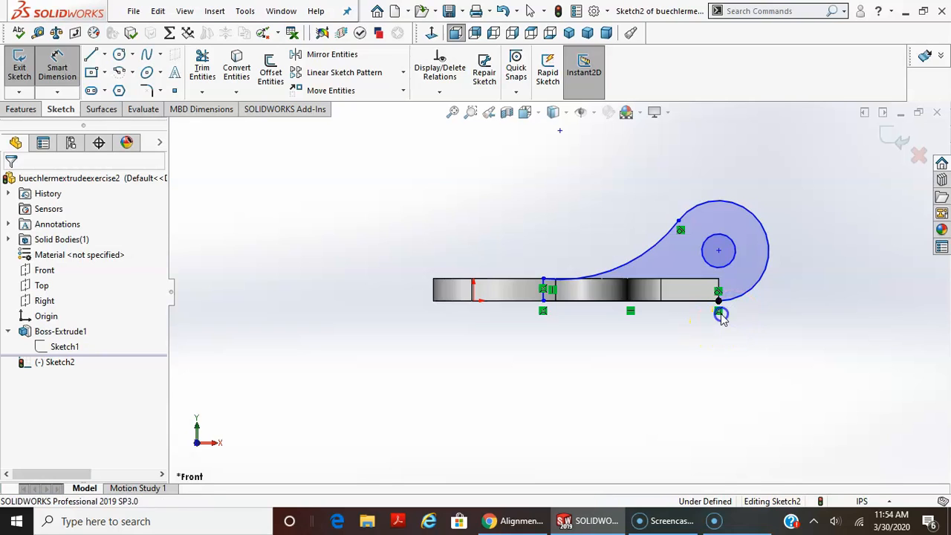
Delete the coincident relation that ties the large arc's lower endpoint to the plate's lower end corner.
{"action": "scroll", "coordinate": [720, 316], "scroll_direction": "down", "scroll_amount": 5}
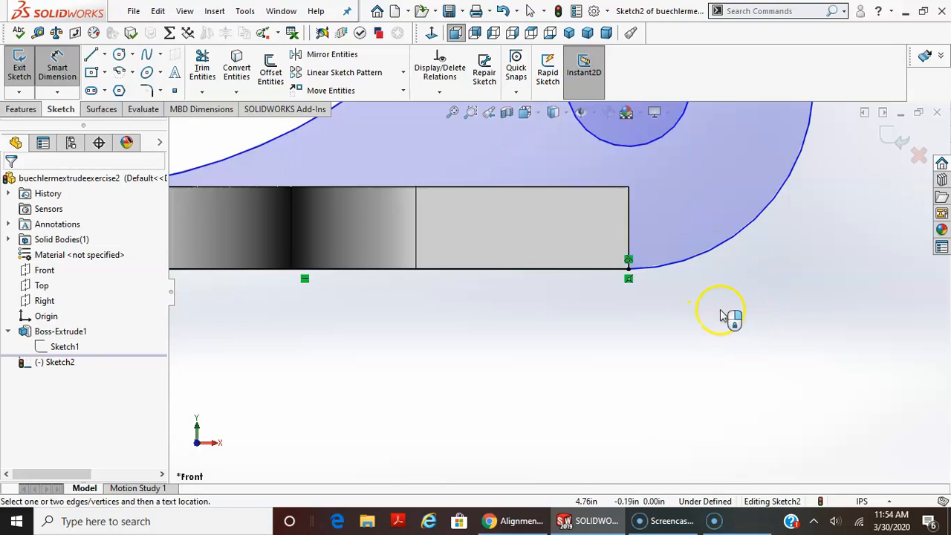
{"action": "scroll", "coordinate": [720, 316], "scroll_direction": "up", "scroll_amount": 3}
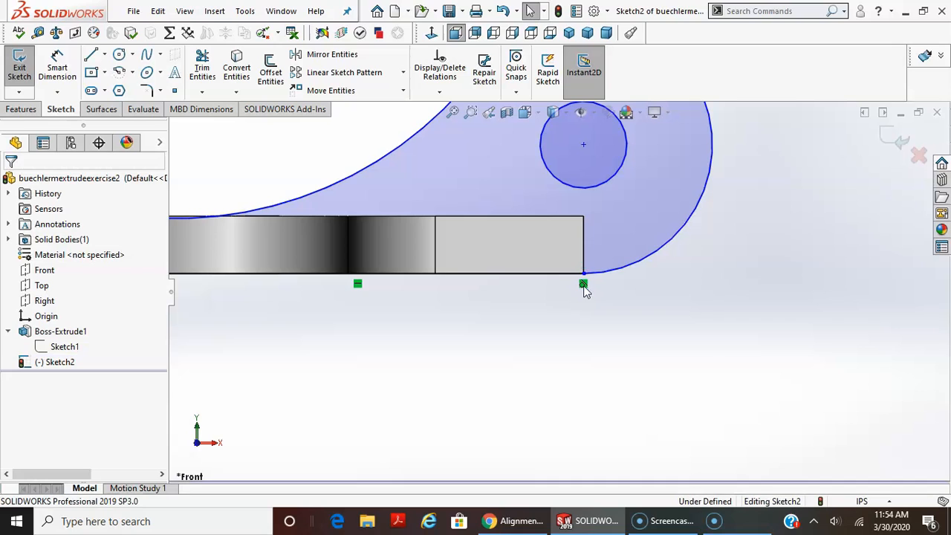
{"action": "scroll", "coordinate": [765, 386], "scroll_direction": "up", "scroll_amount": 3}
{"action": "scroll", "coordinate": [552, 304], "scroll_direction": "up", "scroll_amount": 1}
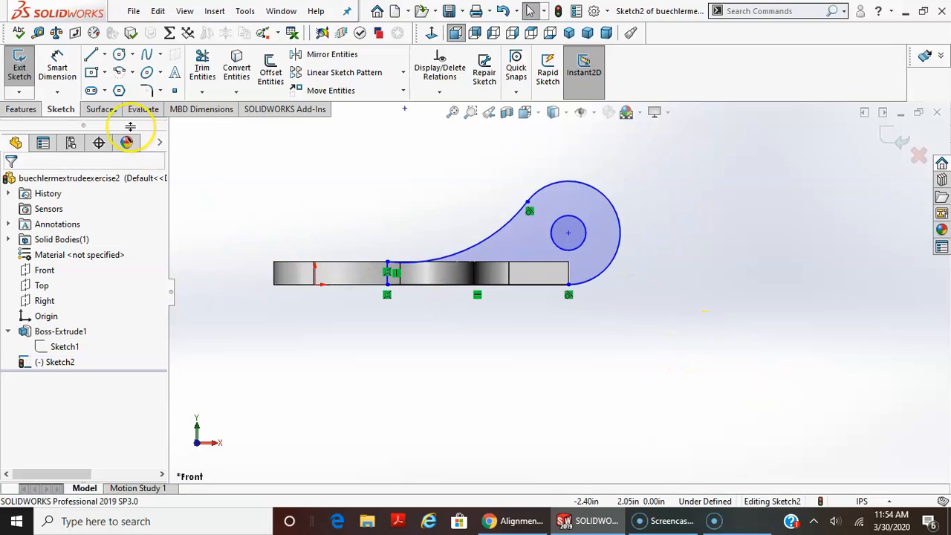
Dimension the horizontal distance from the origin to the large arc's center as 4.325 in.
{"action": "left_click", "coordinate": [57, 66]}
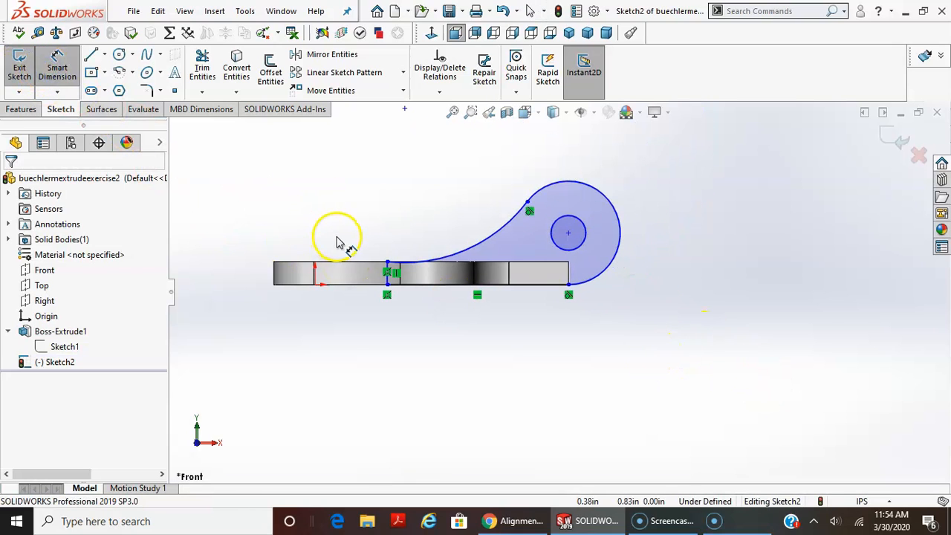
{"action": "left_click", "coordinate": [316, 286]}
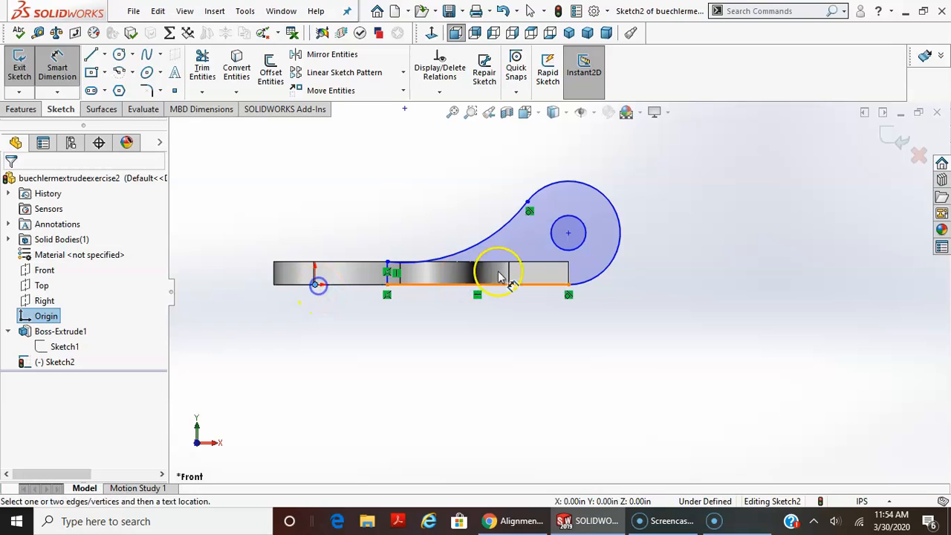
{"action": "left_click", "coordinate": [624, 217]}
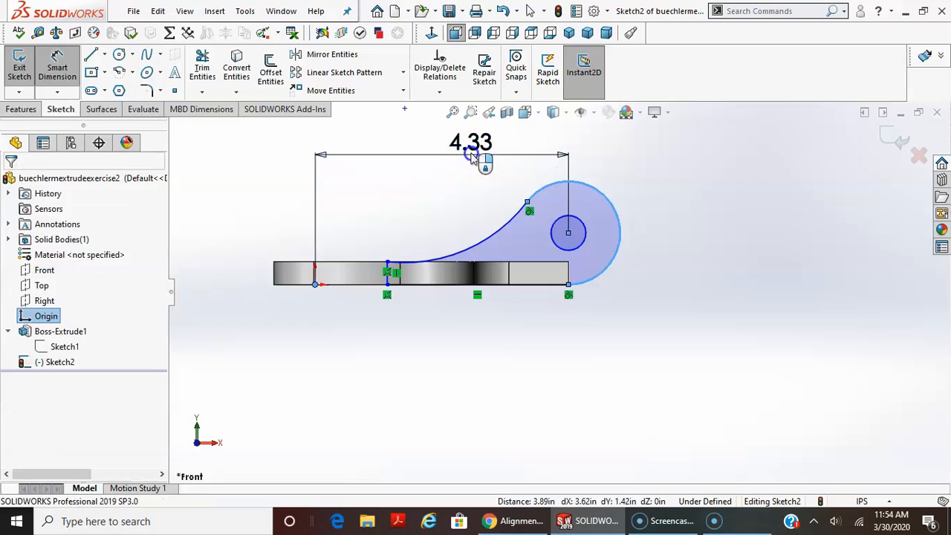
{"action": "left_click", "coordinate": [471, 154]}
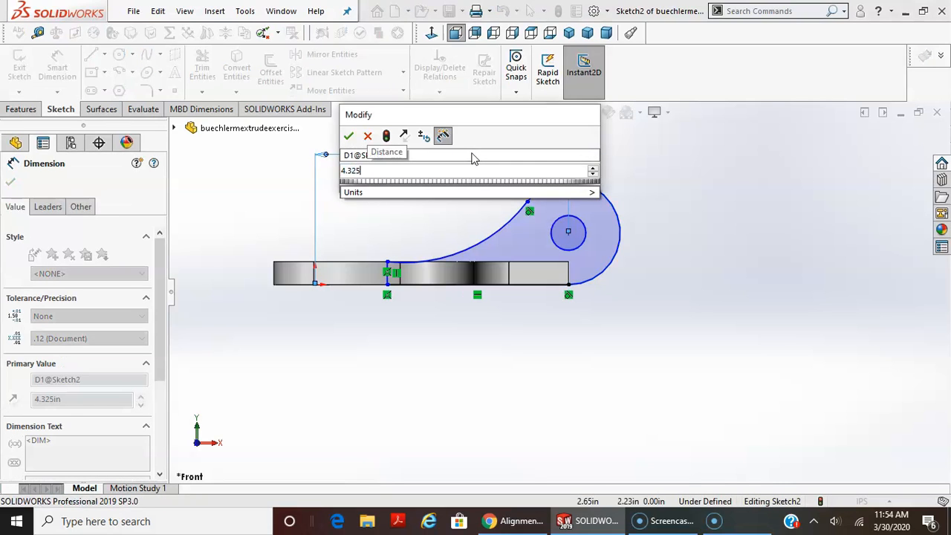
{"action": "key", "text": "Return"}
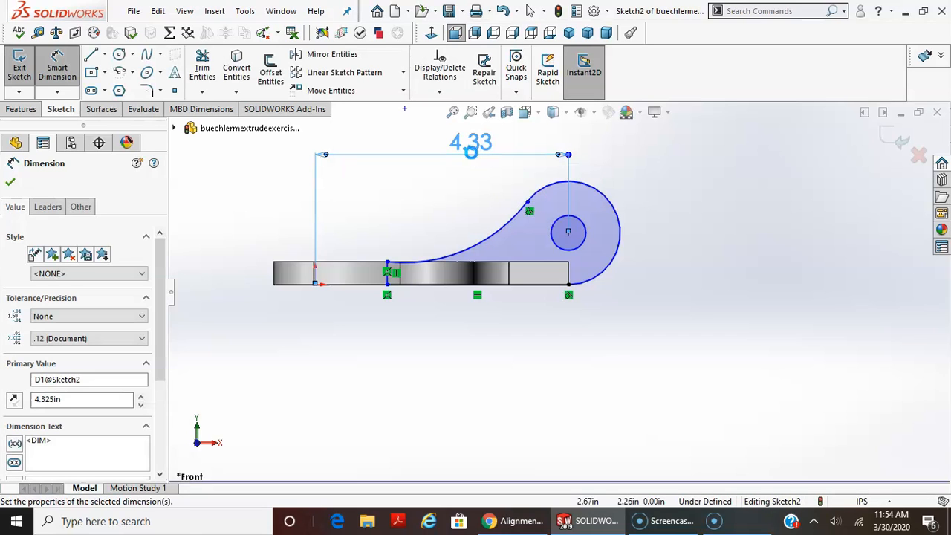
{"action": "left_click", "coordinate": [772, 359]}
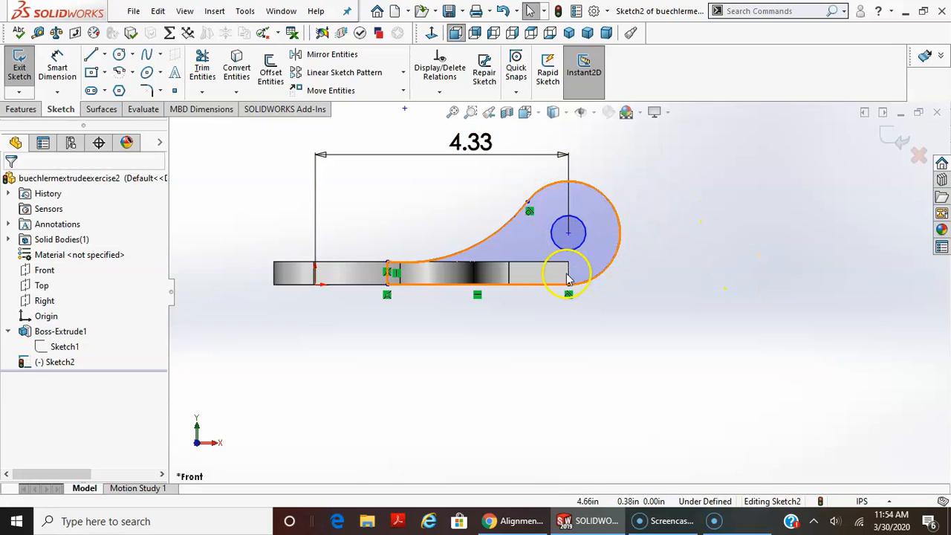
Delete the horizontal dimension between the origin and the large arc's center.
{"action": "scroll", "coordinate": [562, 260], "scroll_direction": "down", "scroll_amount": 2}
{"action": "scroll", "coordinate": [491, 238], "scroll_direction": "up", "scroll_amount": 3}
{"action": "scroll", "coordinate": [516, 225], "scroll_direction": "down", "scroll_amount": 1}
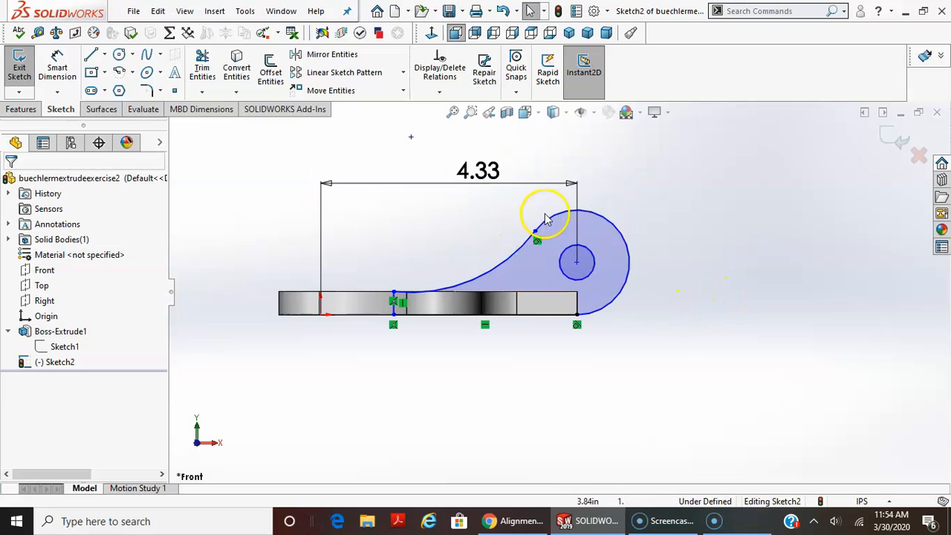
{"action": "left_click", "coordinate": [577, 197]}
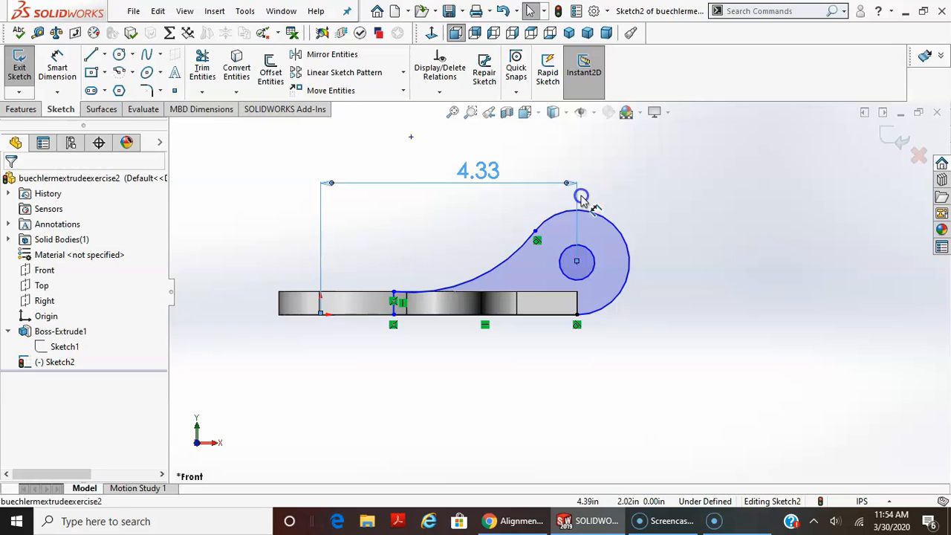
{"action": "key", "text": "Delete"}
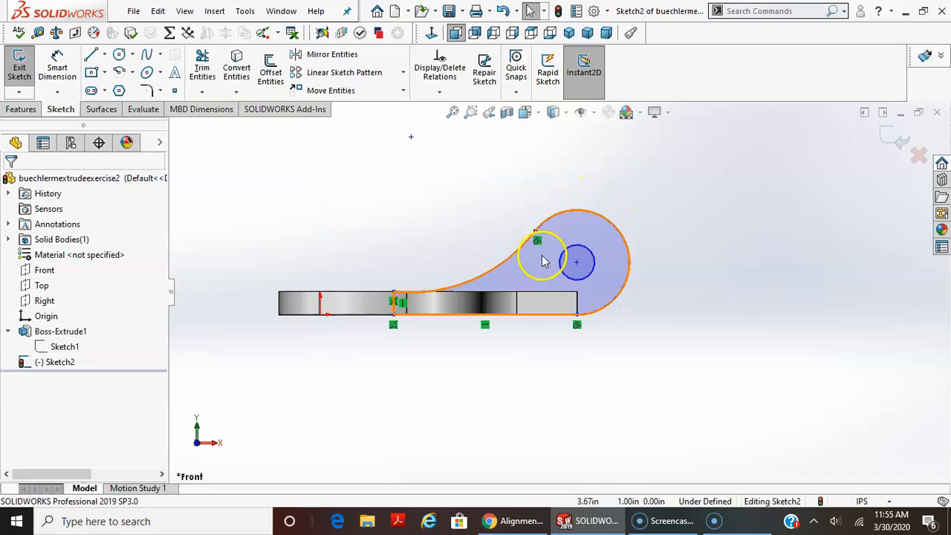
Add a tangent relation between the long concave arc and the plate's top edge.
{"action": "scroll", "coordinate": [376, 278], "scroll_direction": "down", "scroll_amount": 1}
{"action": "scroll", "coordinate": [409, 285], "scroll_direction": "up", "scroll_amount": 1}
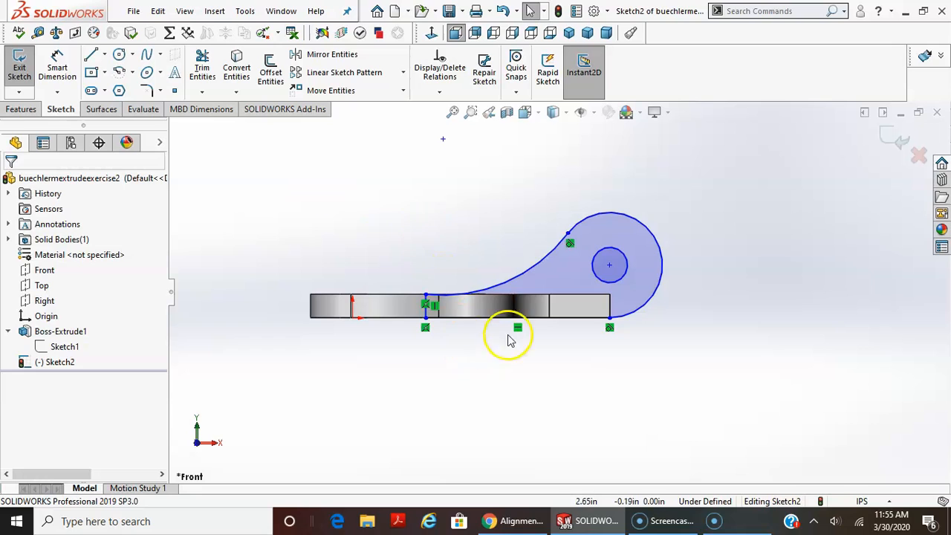
{"action": "left_click", "coordinate": [528, 276]}
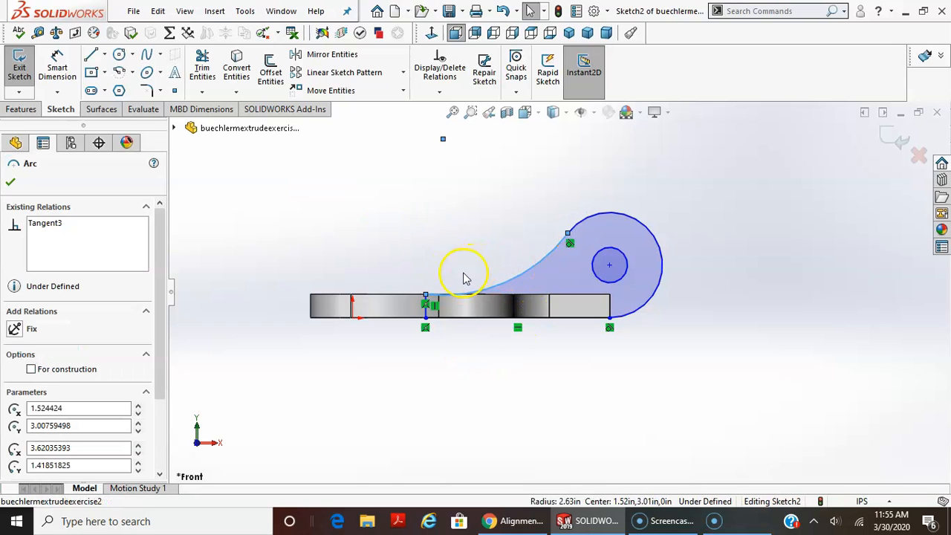
{"action": "left_click", "coordinate": [402, 298], "text": "ctrl"}
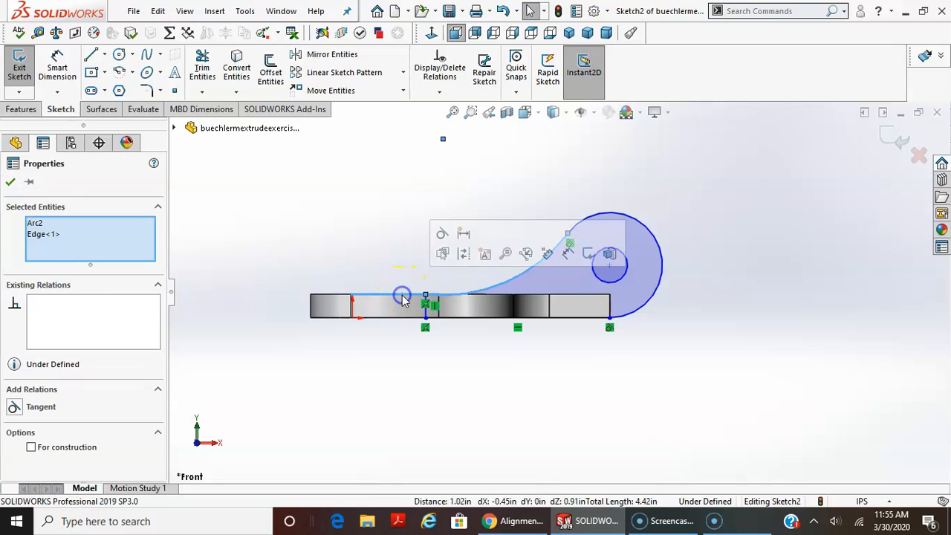
{"action": "left_click", "coordinate": [43, 408]}
{"action": "left_click", "coordinate": [436, 464]}
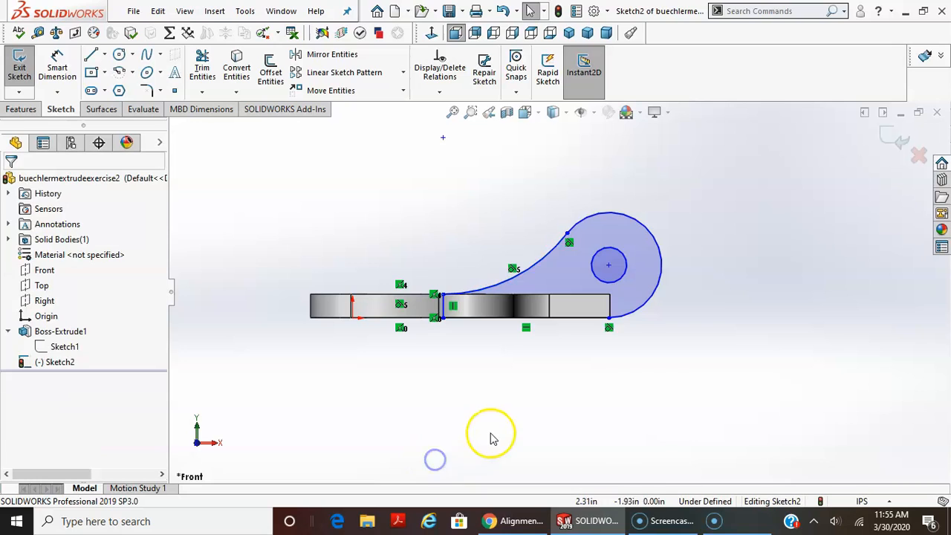
Dimension the long concave arc with a radius of 4.5 in.
{"action": "left_click", "coordinate": [57, 65]}
{"action": "left_click", "coordinate": [550, 260]}
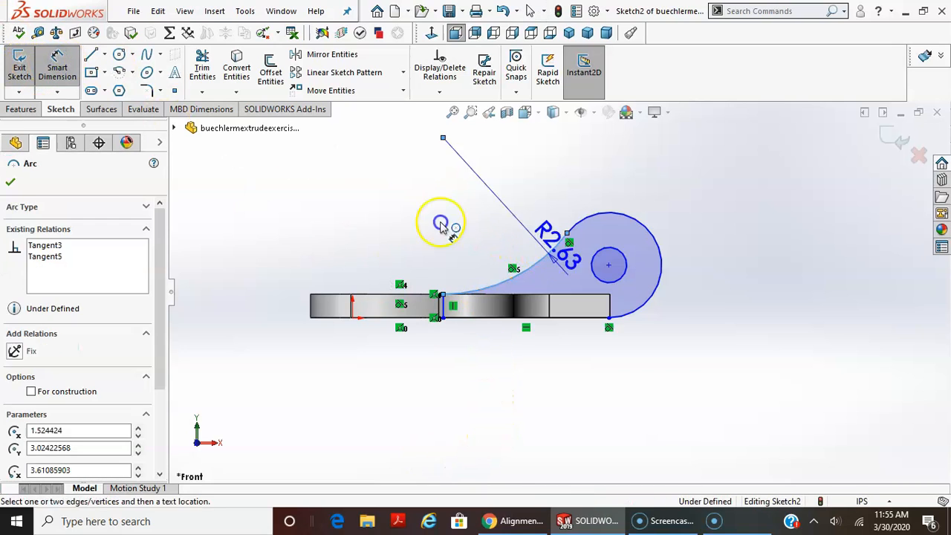
{"action": "left_click", "coordinate": [512, 217]}
{"action": "left_click", "coordinate": [512, 217]}
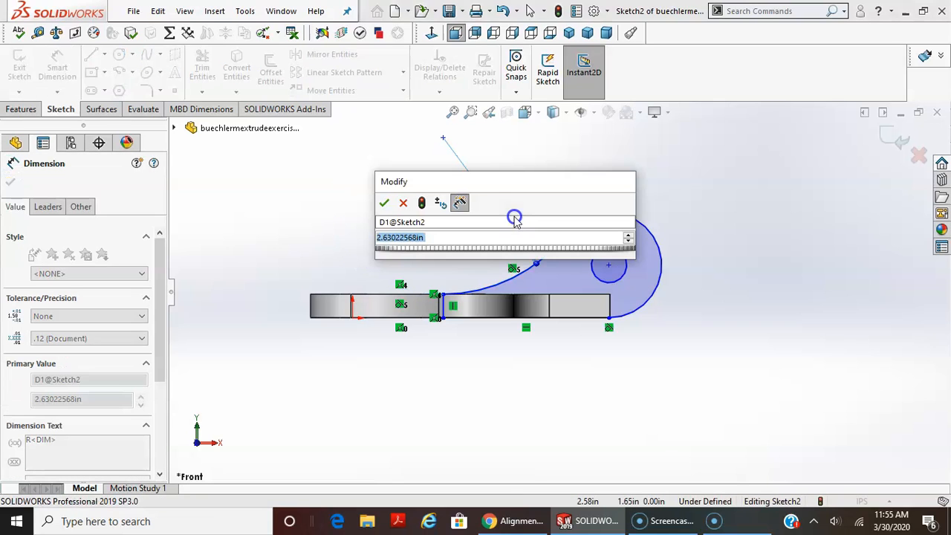
{"action": "type", "text": "4.5"}
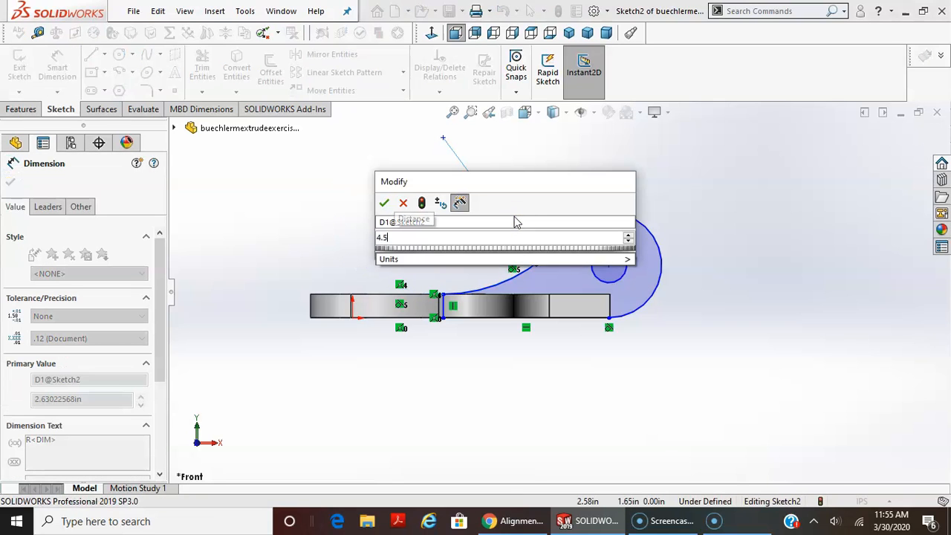
{"action": "key", "text": "Return"}
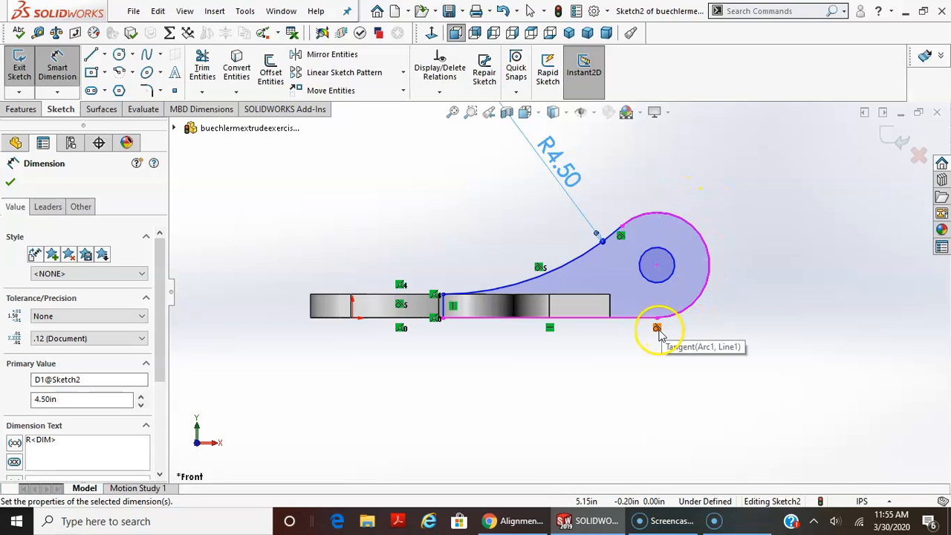
Dimension the large rounded end arc with a radius of 0.875 in.
{"action": "left_click", "coordinate": [707, 230]}
{"action": "left_click", "coordinate": [776, 167]}
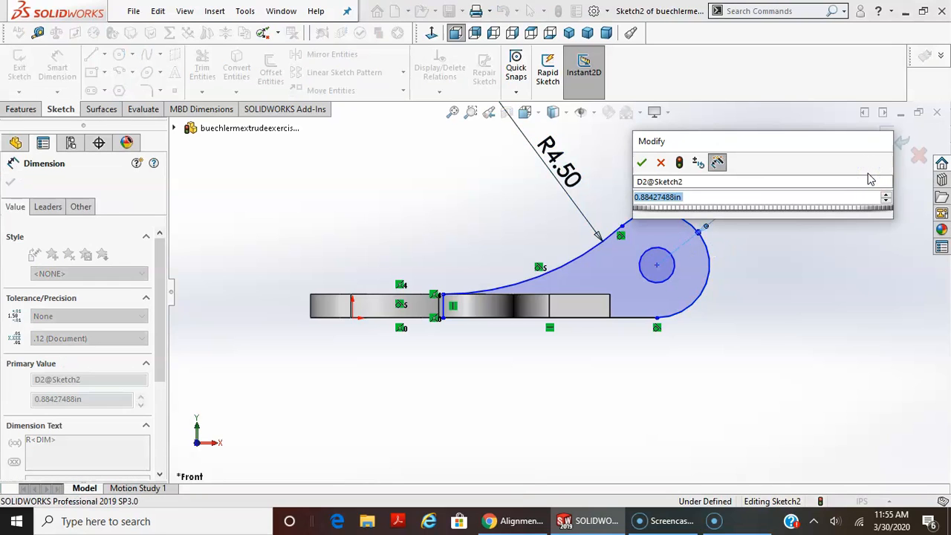
{"action": "type", "text": "."}
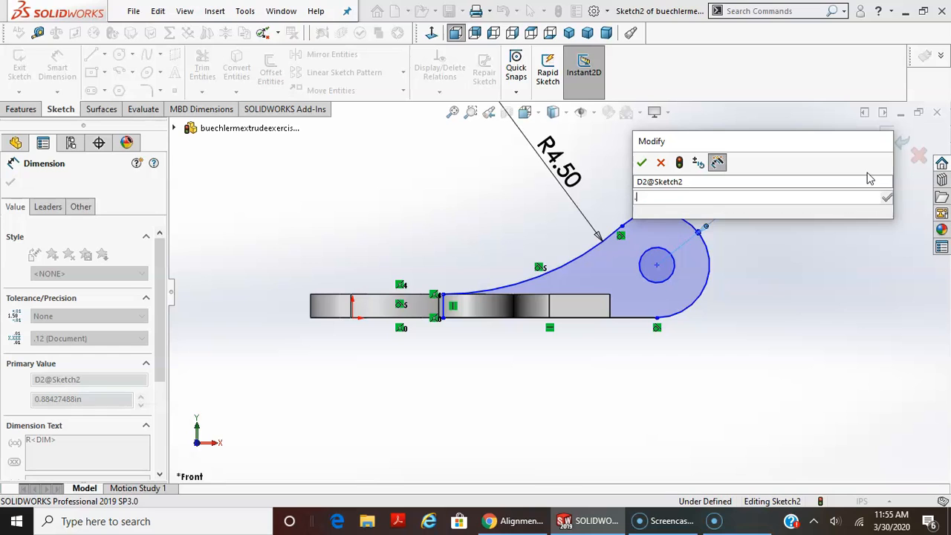
{"action": "type", "text": "875"}
{"action": "key", "text": "Return"}
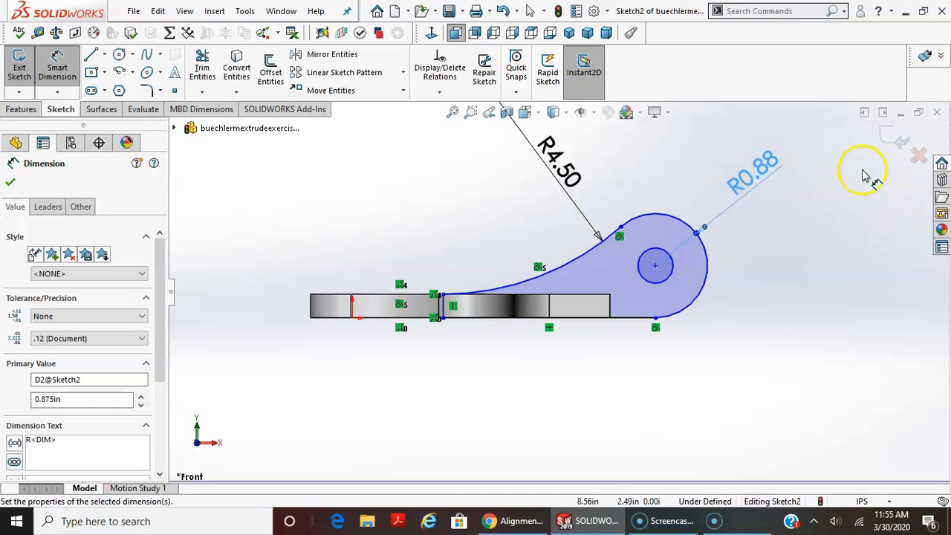
Dimension the hole circle with a diameter of 0.79 in.
{"action": "left_click", "coordinate": [676, 279]}
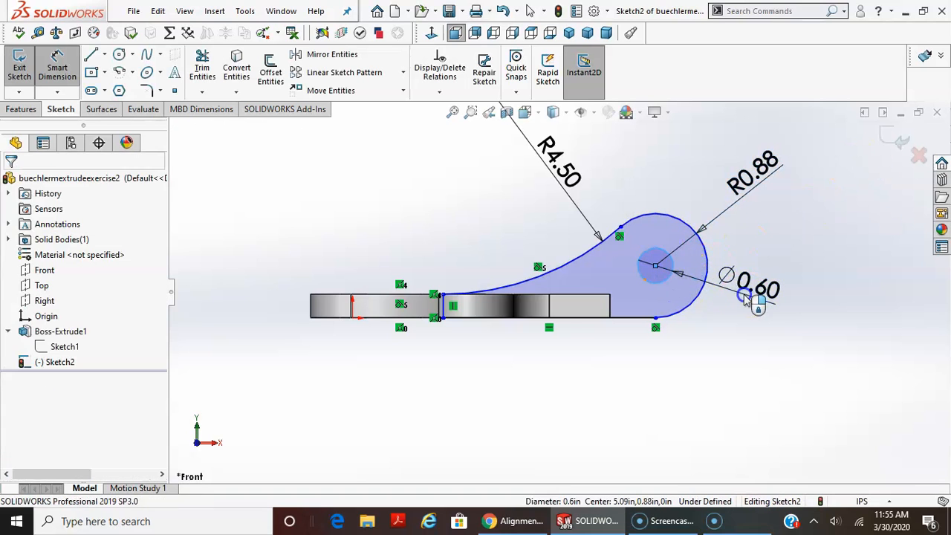
{"action": "left_click", "coordinate": [760, 299]}
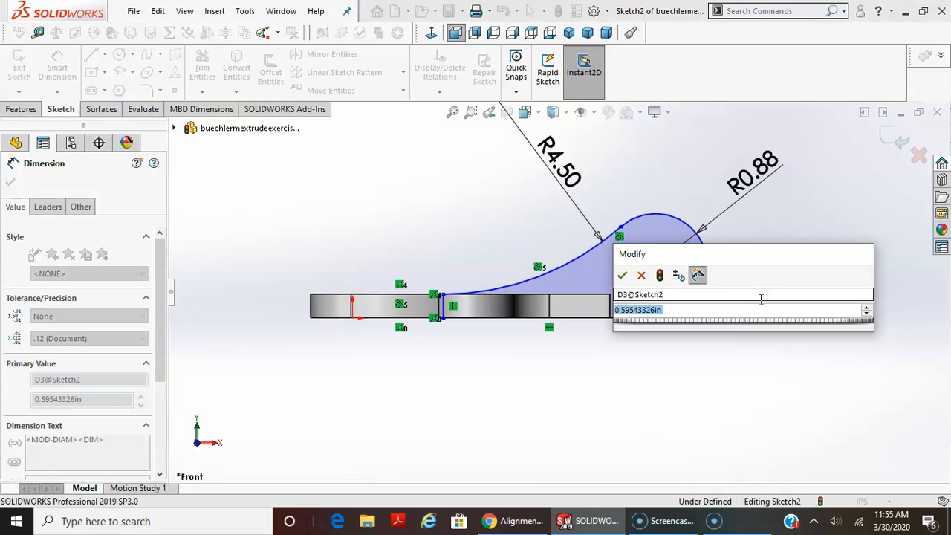
{"action": "type", "text": ".6"}
{"action": "key", "text": "Return"}
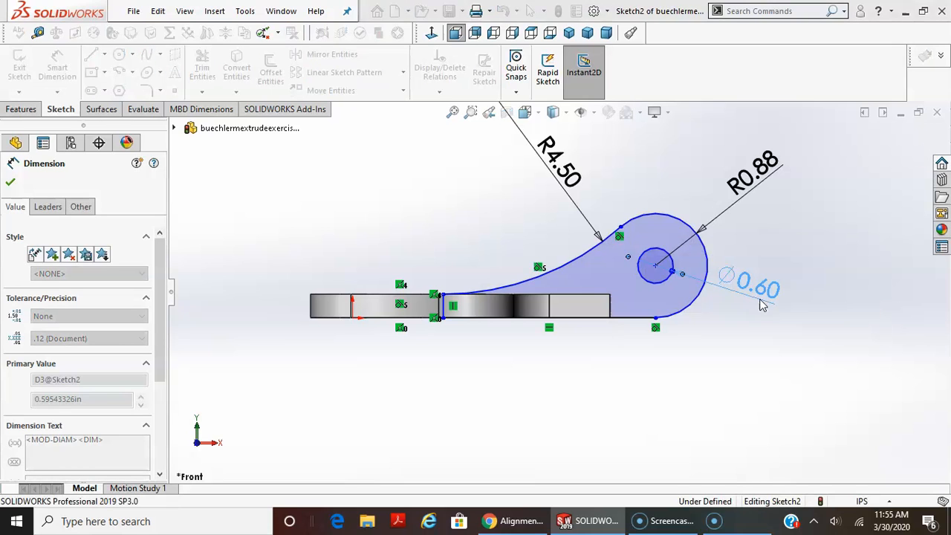
{"action": "key", "text": "Escape"}
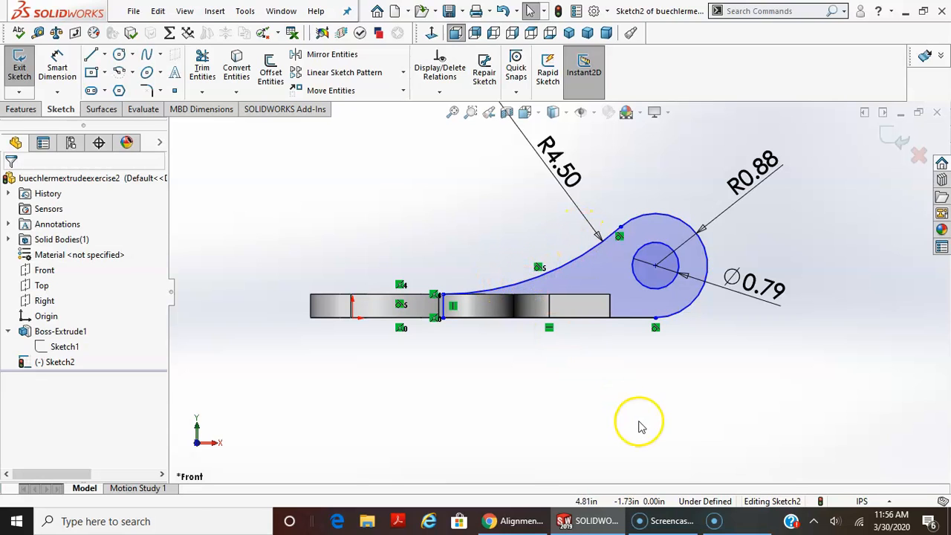
Make the large arc's lower endpoint coincident with the plate's lower end corner.
{"action": "left_click", "coordinate": [656, 324]}
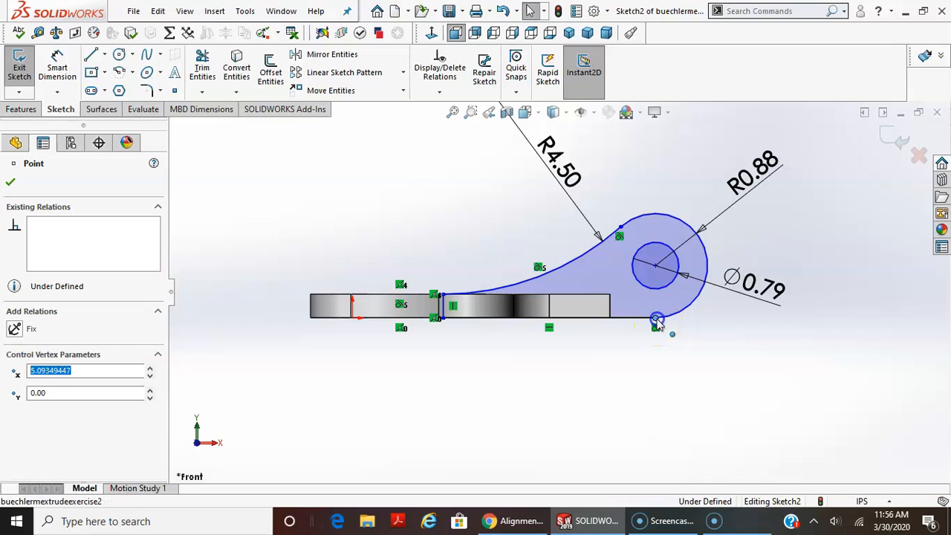
{"action": "left_click", "coordinate": [609, 319], "text": "ctrl"}
{"action": "left_click", "coordinate": [46, 439]}
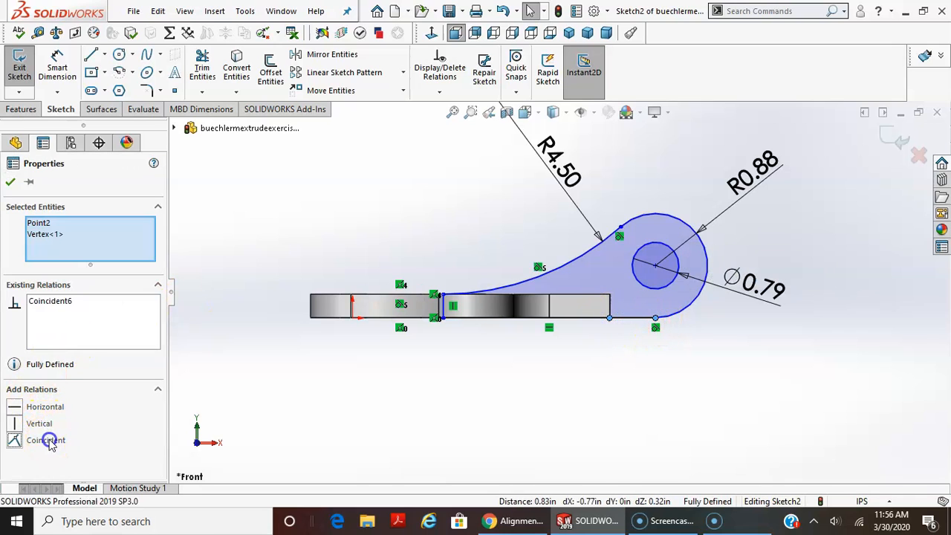
{"action": "left_click", "coordinate": [256, 343]}
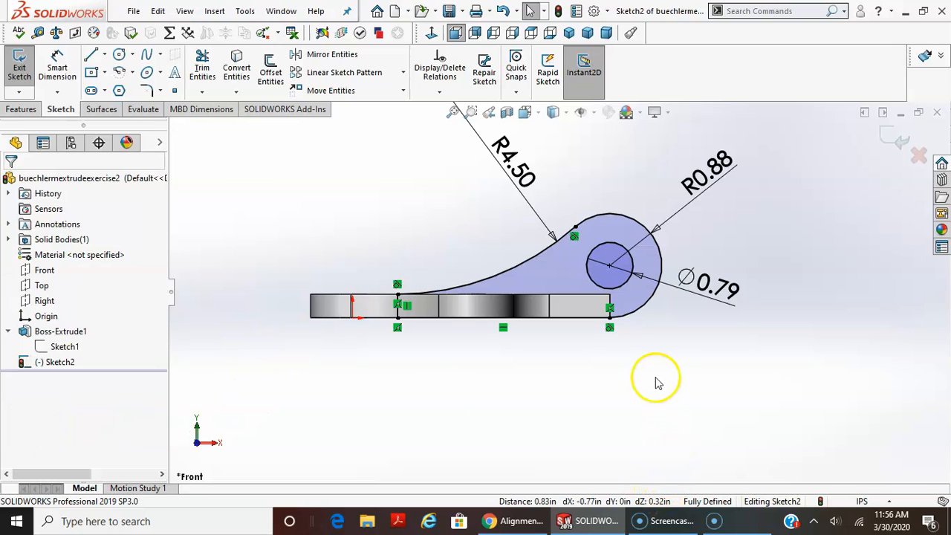
Examine the sketch relations where the large end arc meets the plate's lower end corner.
{"action": "scroll", "coordinate": [657, 382], "scroll_direction": "up", "scroll_amount": 2}
{"action": "scroll", "coordinate": [456, 275], "scroll_direction": "down", "scroll_amount": 3}
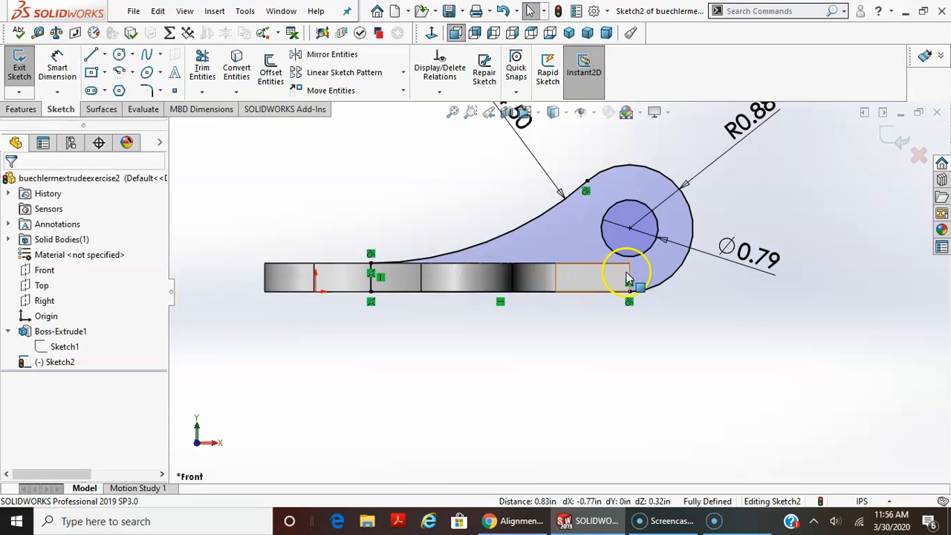
{"action": "left_click", "coordinate": [328, 305]}
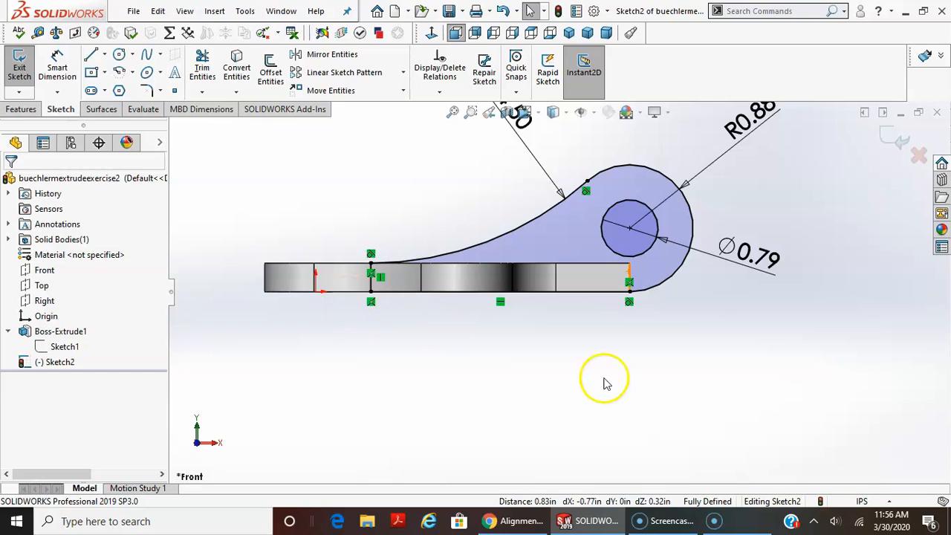
{"action": "left_click", "coordinate": [630, 302]}
{"action": "left_click", "coordinate": [631, 300]}
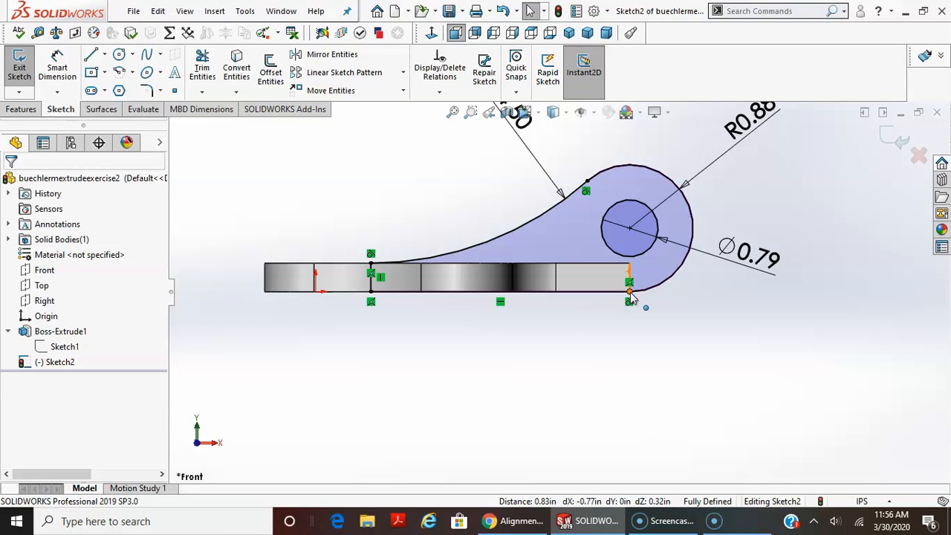
{"action": "scroll", "coordinate": [664, 324], "scroll_direction": "up", "scroll_amount": 4}
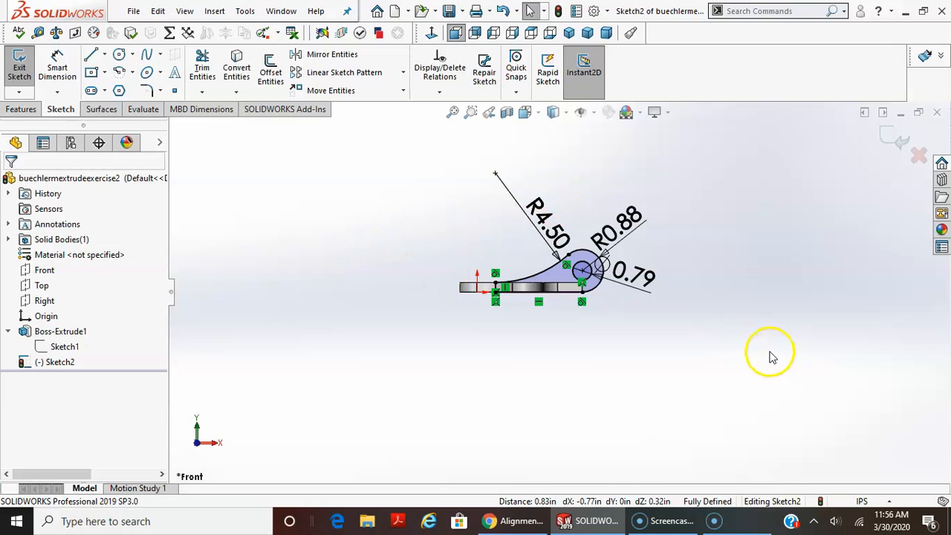
{"action": "scroll", "coordinate": [636, 282], "scroll_direction": "down", "scroll_amount": 2}
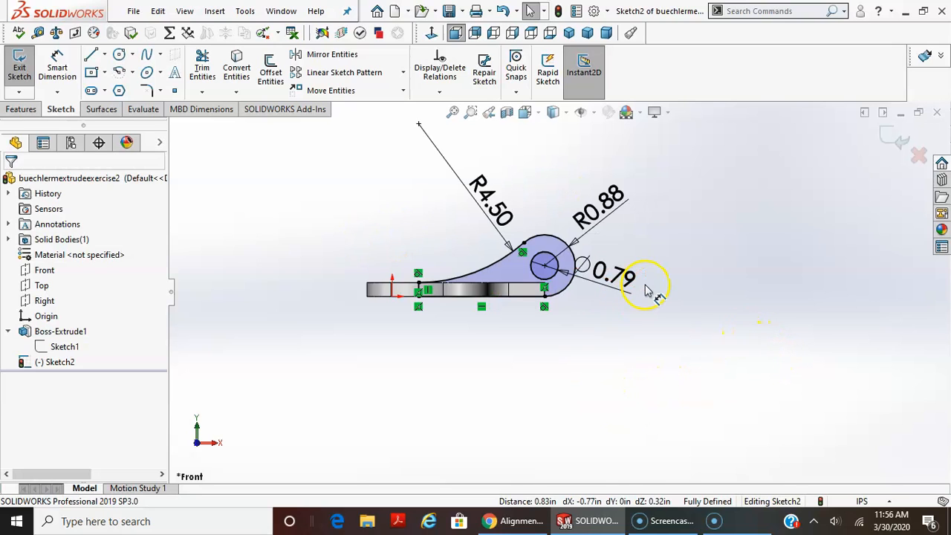
Try to dimension the horizontal distance from the origin to the center of the large end arc.
{"action": "left_click", "coordinate": [57, 69]}
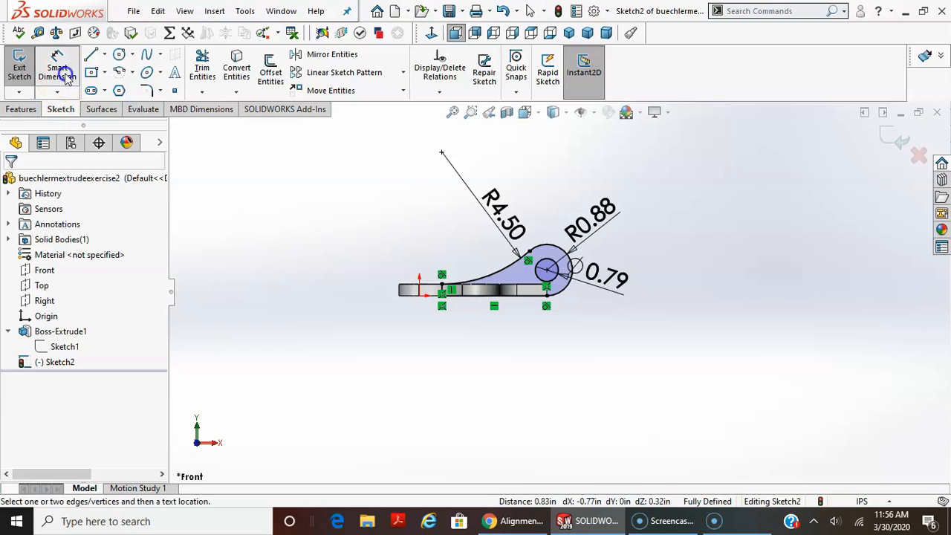
{"action": "scroll", "coordinate": [344, 282], "scroll_direction": "down", "scroll_amount": 2}
{"action": "scroll", "coordinate": [416, 311], "scroll_direction": "up", "scroll_amount": 2}
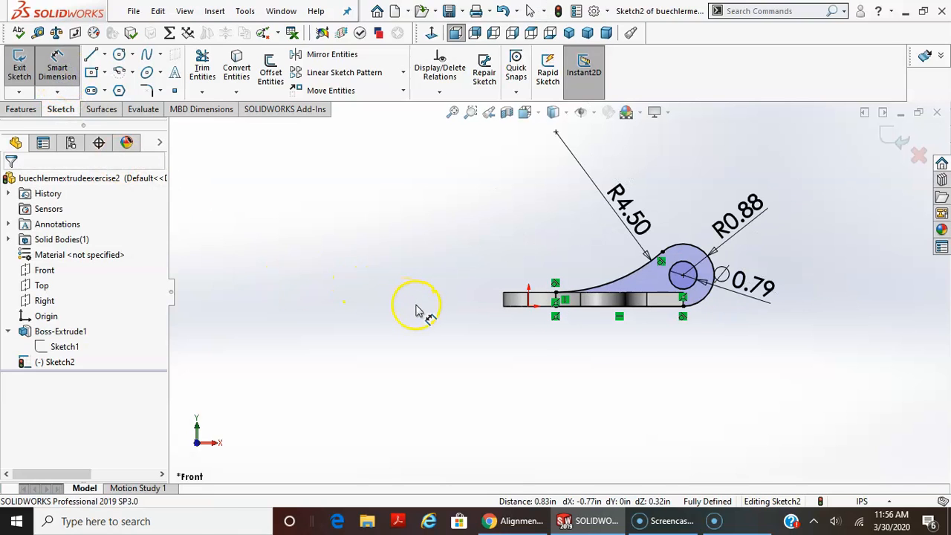
{"action": "left_click", "coordinate": [528, 304]}
{"action": "left_click", "coordinate": [691, 250]}
{"action": "left_click", "coordinate": [607, 225]}
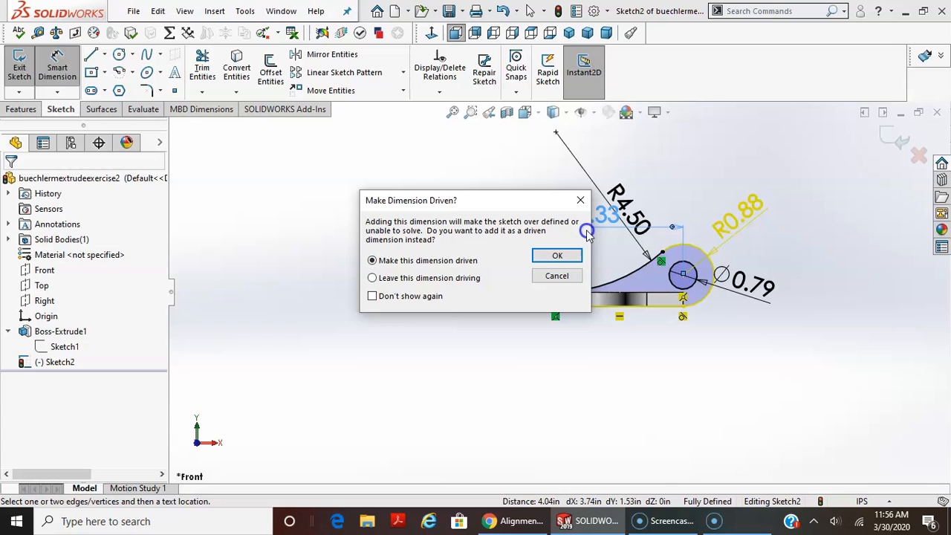
{"action": "left_click", "coordinate": [580, 200]}
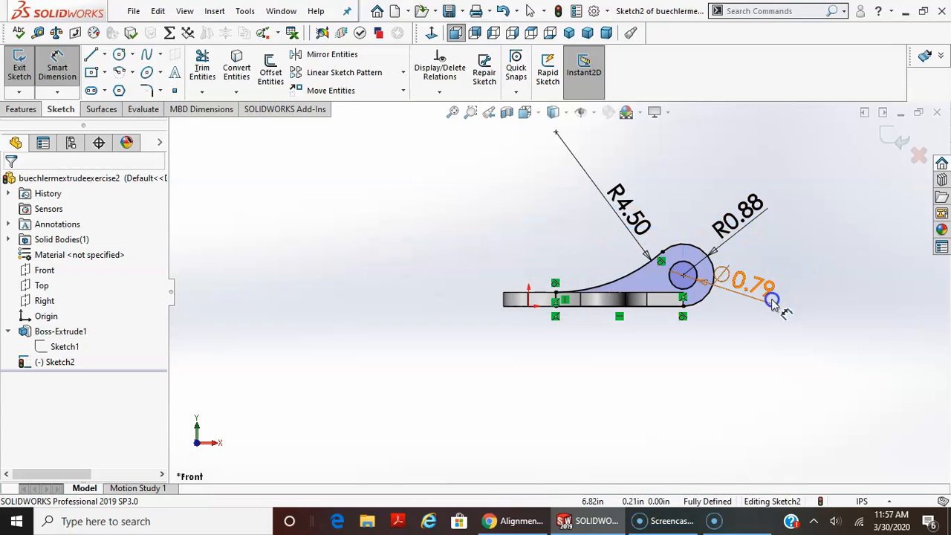
{"action": "key", "text": "Escape"}
Delete the tangent relation between the large end arc and the bottom line, and test the profile by moving the arc's center.
{"action": "key", "text": "f"}
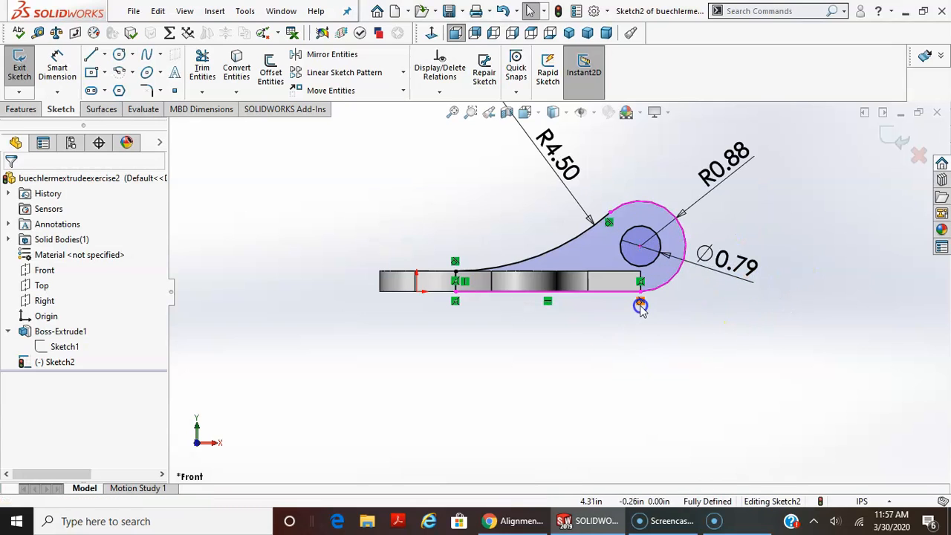
{"action": "key", "text": "Delete"}
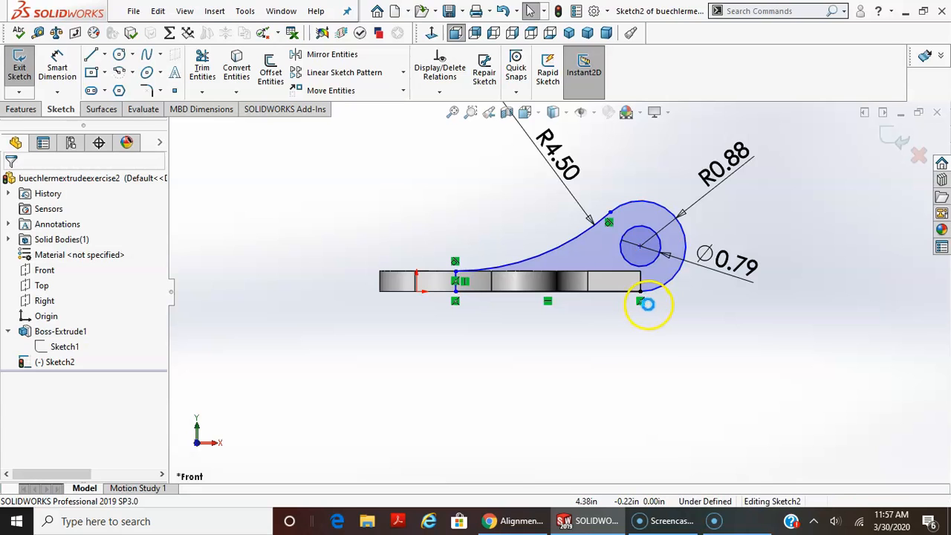
{"action": "left_click_drag", "start_coordinate": [640, 250], "coordinate": [684, 291]}
{"action": "mouse_move", "coordinate": [632, 170]}
{"action": "left_mouse_down"}
{"action": "mouse_move", "coordinate": [601, 161]}
{"action": "mouse_move", "coordinate": [615, 164]}
{"action": "left_mouse_up"}
{"action": "scroll", "coordinate": [787, 406], "scroll_direction": "up", "scroll_amount": 3}
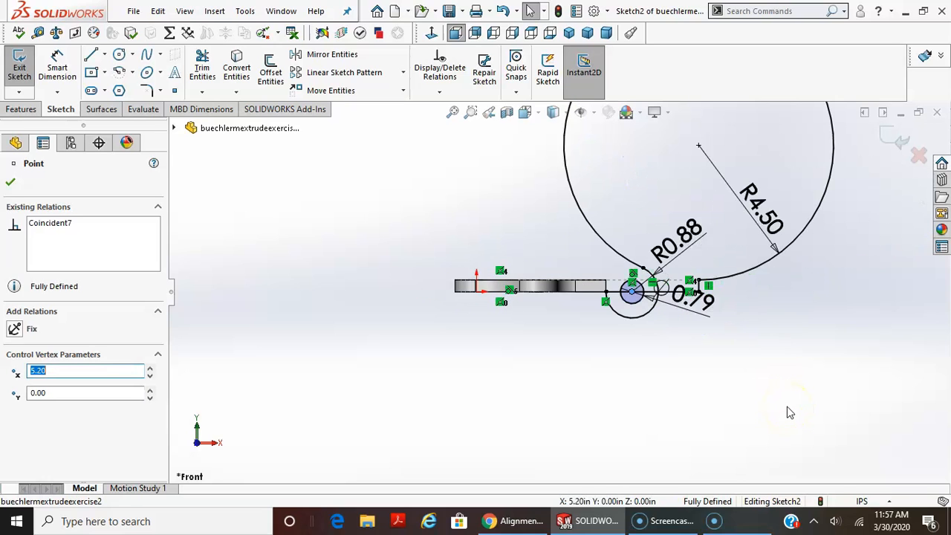
Undo the arc center move and the deletion of the tangent relation.
{"action": "scroll", "coordinate": [789, 412], "scroll_direction": "up", "scroll_amount": 1}
{"action": "key", "text": "ctrl+z"}
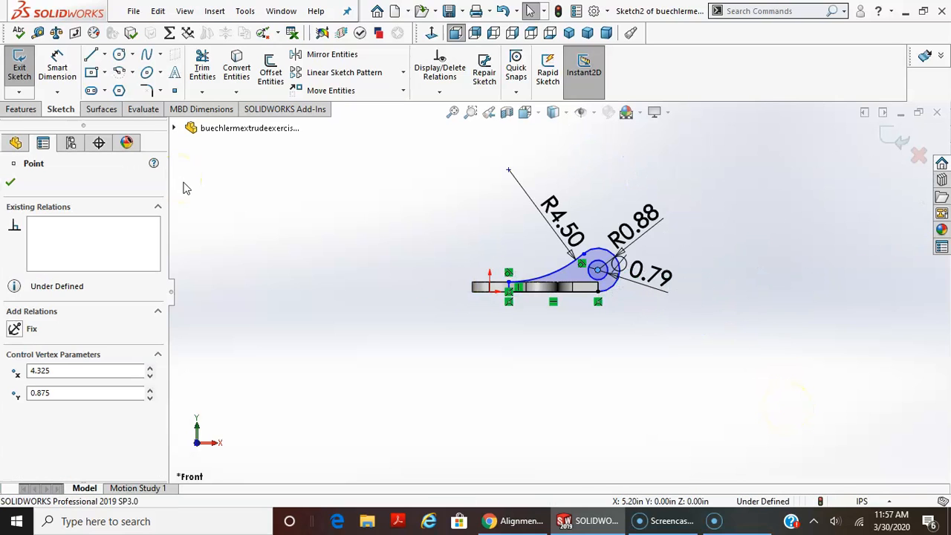
{"action": "left_click", "coordinate": [382, 239]}
{"action": "scroll", "coordinate": [672, 354], "scroll_direction": "down", "scroll_amount": 4}
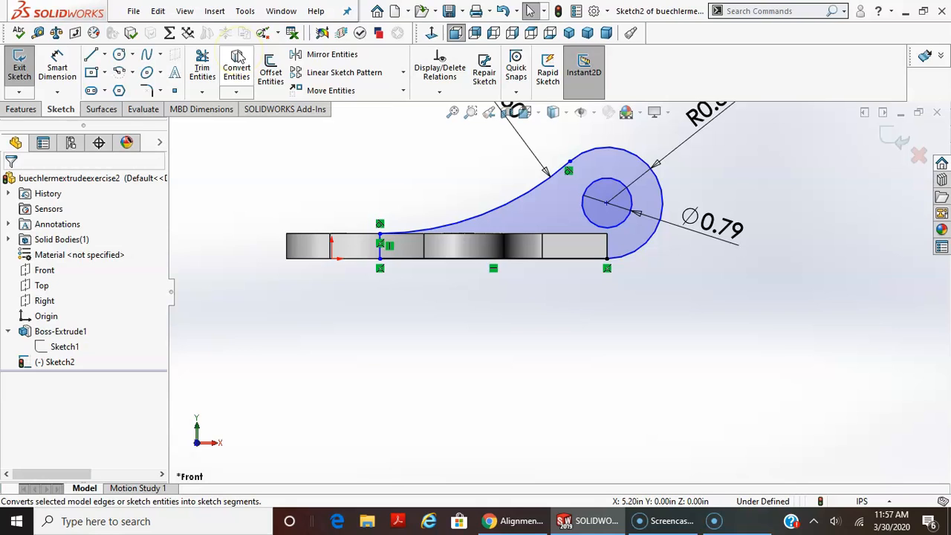
{"action": "left_click", "coordinate": [238, 57]}
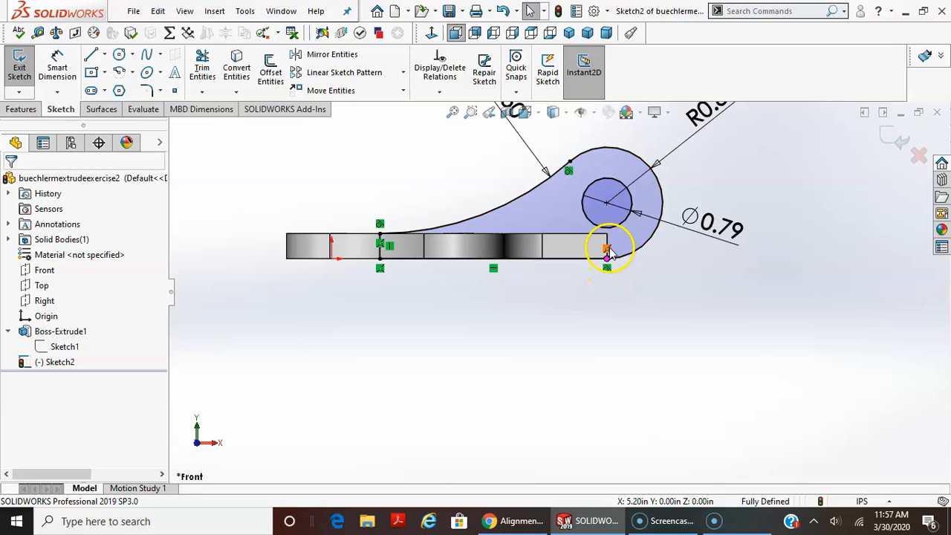
Delete the coincident relation tying the end arc's lower endpoint to the plate corner, and move the arc's center to about X 5.23 in.
{"action": "key", "text": "Delete"}
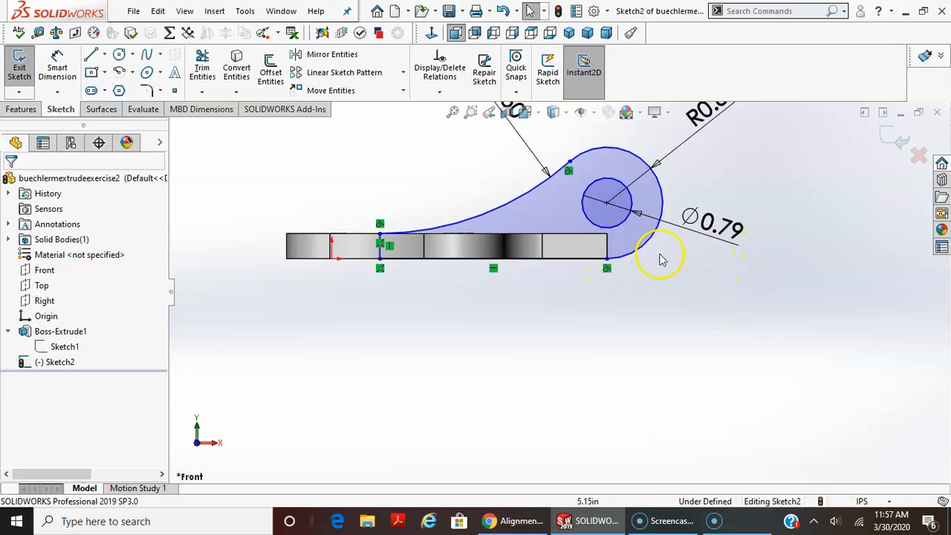
{"action": "left_click_drag", "start_coordinate": [606, 203], "coordinate": [665, 201]}
{"action": "left_click", "coordinate": [853, 330]}
{"action": "scroll", "coordinate": [852, 330], "scroll_direction": "up", "scroll_amount": 3}
{"action": "middle_click_drag", "start_coordinate": [546, 327], "coordinate": [532, 377]}
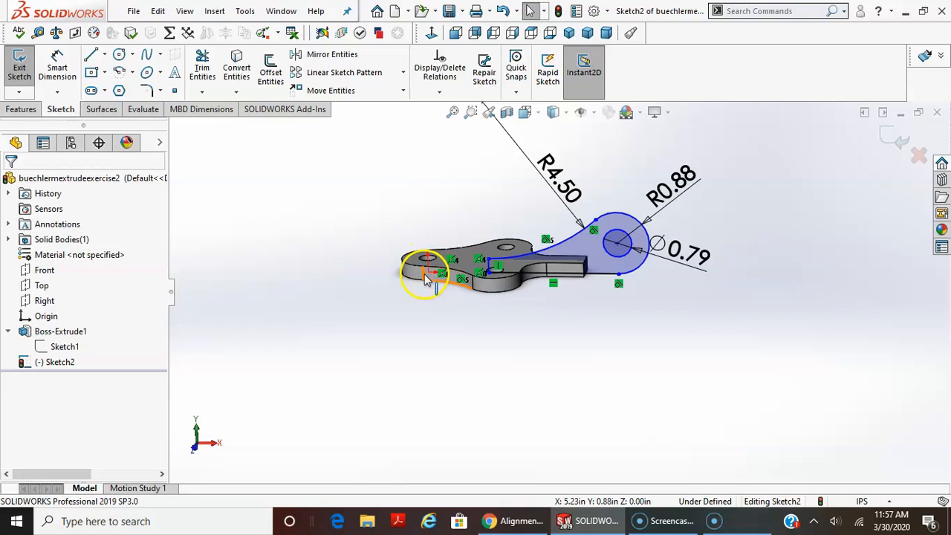
Dimension the horizontal distance from the origin to the large end arc's center as 4.325 in.
{"action": "left_click", "coordinate": [68, 69]}
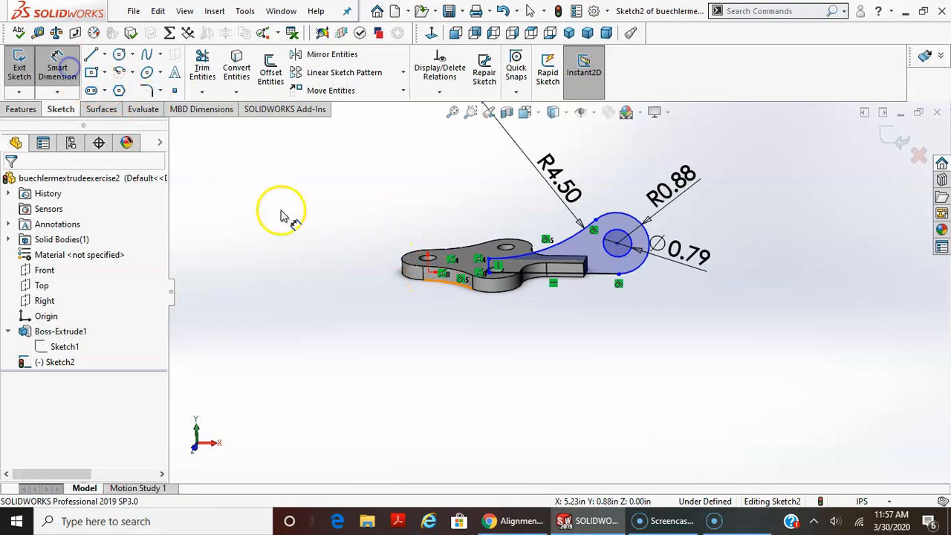
{"action": "left_click", "coordinate": [427, 273]}
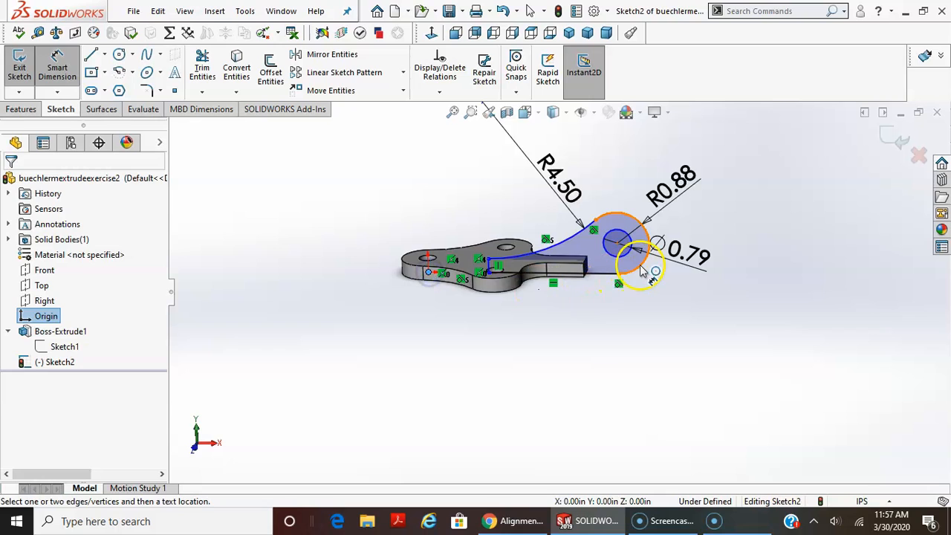
{"action": "left_click", "coordinate": [630, 227]}
{"action": "left_click", "coordinate": [513, 186]}
{"action": "left_click", "coordinate": [607, 137]}
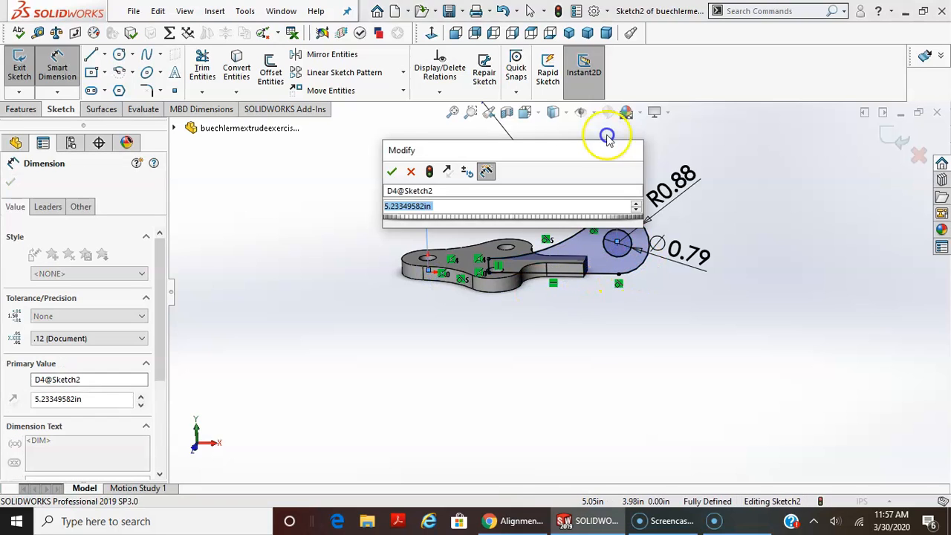
{"action": "type", "text": "4.02"}
{"action": "key", "text": "Return"}
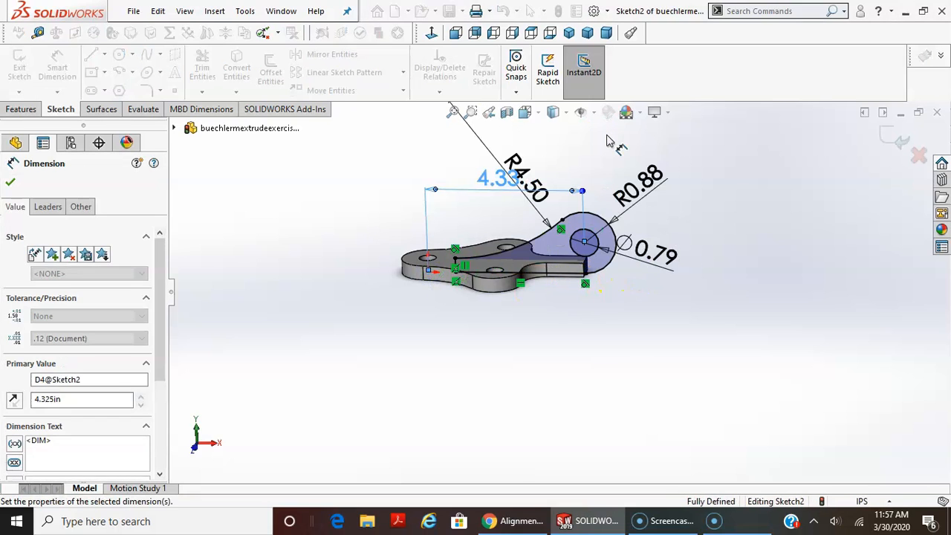
{"action": "left_click", "coordinate": [452, 233]}
Examine the tangent relation at the end arc's lower end and the whole profile against the base plate.
{"action": "scroll", "coordinate": [486, 293], "scroll_direction": "down", "scroll_amount": 3}
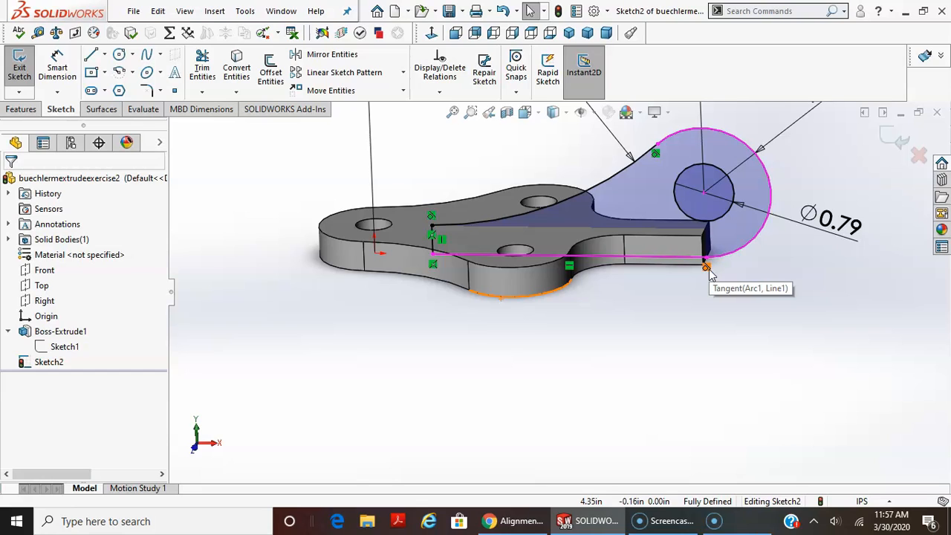
{"action": "left_click", "coordinate": [730, 319]}
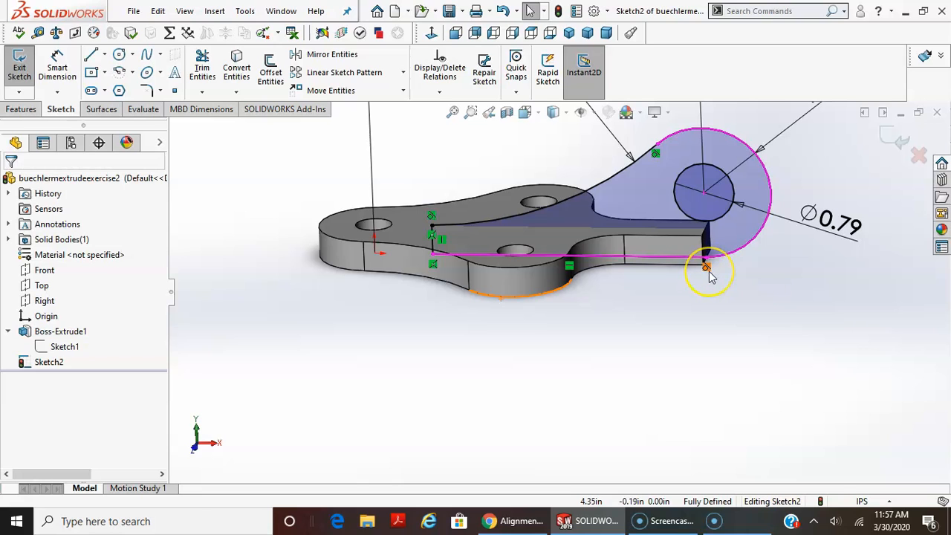
{"action": "scroll", "coordinate": [700, 330], "scroll_direction": "up", "scroll_amount": 1}
{"action": "scroll", "coordinate": [700, 332], "scroll_direction": "up", "scroll_amount": 3}
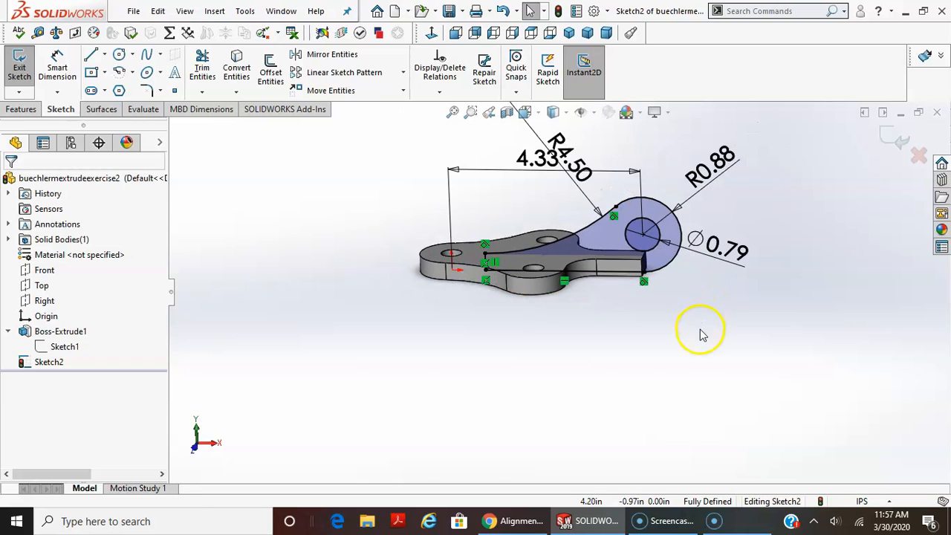
{"action": "mouse_move", "coordinate": [654, 299]}
{"action": "middle_mouse_down"}
{"action": "mouse_move", "coordinate": [647, 255]}
{"action": "mouse_move", "coordinate": [659, 221]}
{"action": "mouse_move", "coordinate": [698, 220]}
{"action": "mouse_move", "coordinate": [711, 236]}
{"action": "mouse_move", "coordinate": [698, 275]}
{"action": "mouse_move", "coordinate": [711, 300]}
{"action": "mouse_move", "coordinate": [756, 309]}
{"action": "mouse_move", "coordinate": [676, 300]}
{"action": "mouse_move", "coordinate": [643, 335]}
{"action": "mouse_move", "coordinate": [631, 403]}
{"action": "mouse_move", "coordinate": [643, 422]}
{"action": "middle_mouse_up"}
{"action": "scroll", "coordinate": [532, 420], "scroll_direction": "up", "scroll_amount": 1}
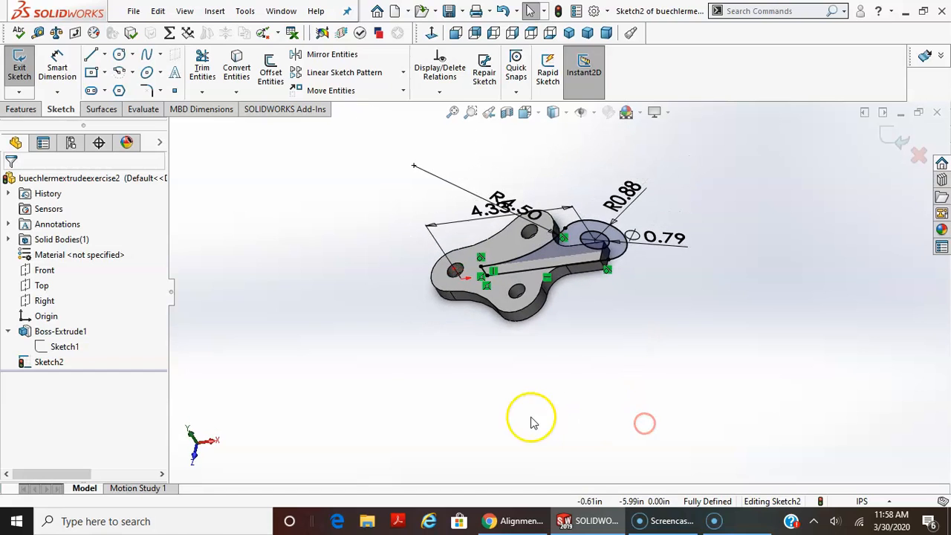
{"action": "scroll", "coordinate": [480, 349], "scroll_direction": "down", "scroll_amount": 2}
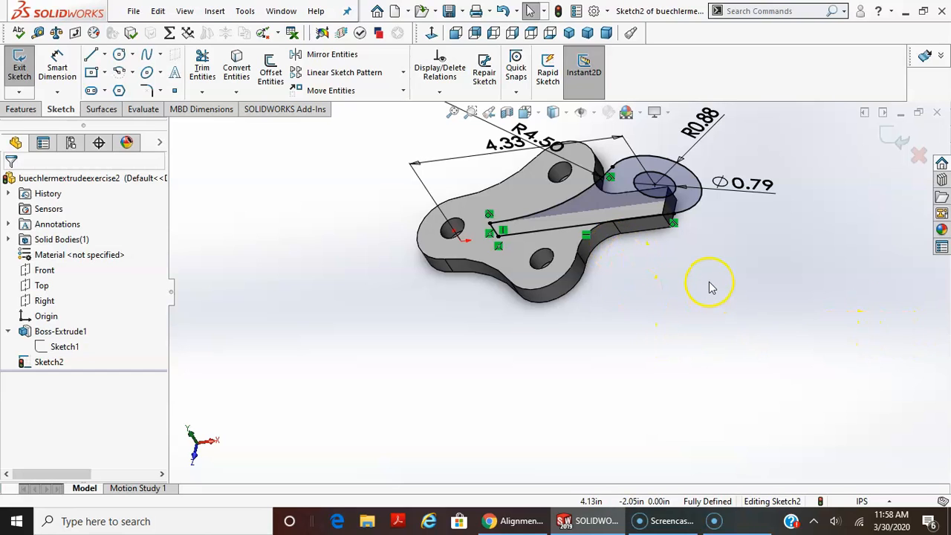
{"action": "left_click", "coordinate": [732, 286]}
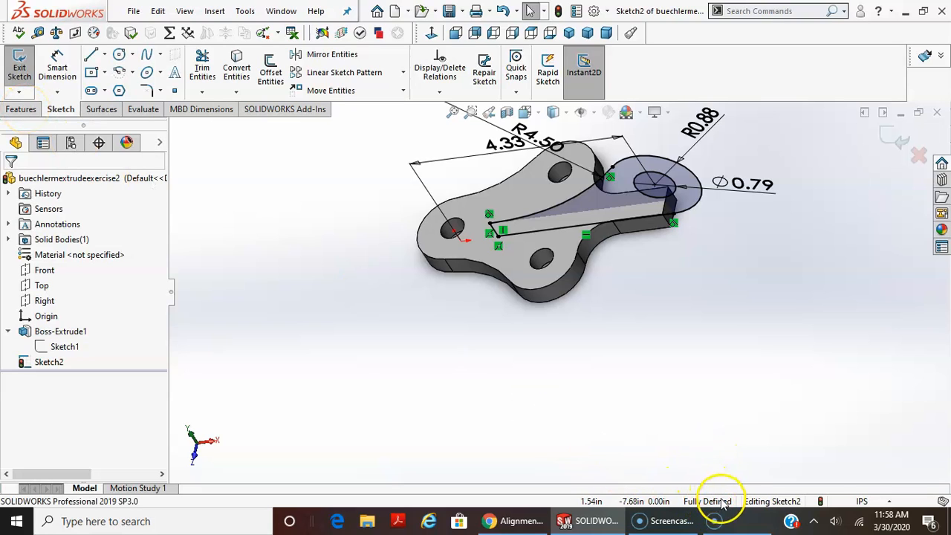
Extrude the arm profile 0.63 in with the Mid Plane end condition, merged with the base plate.
{"action": "left_click", "coordinate": [11, 109]}
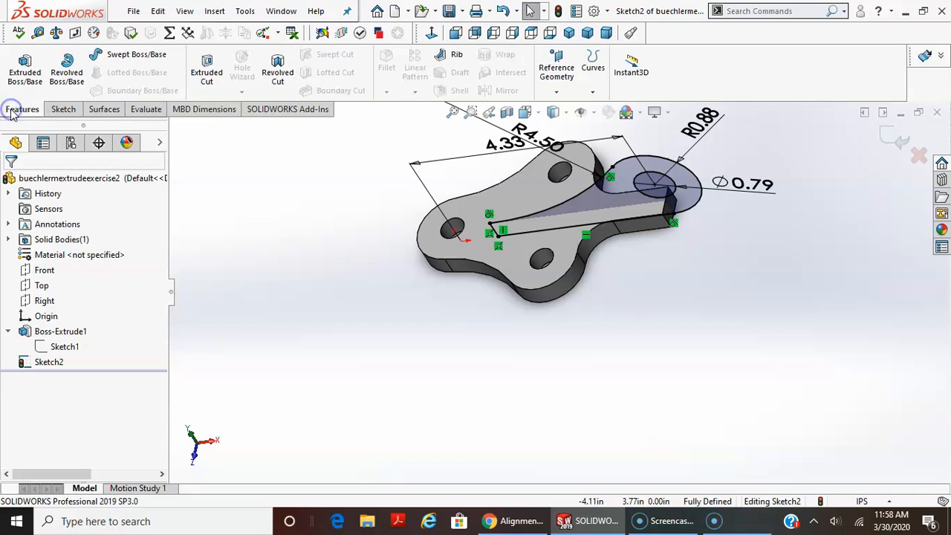
{"action": "left_click", "coordinate": [24, 72]}
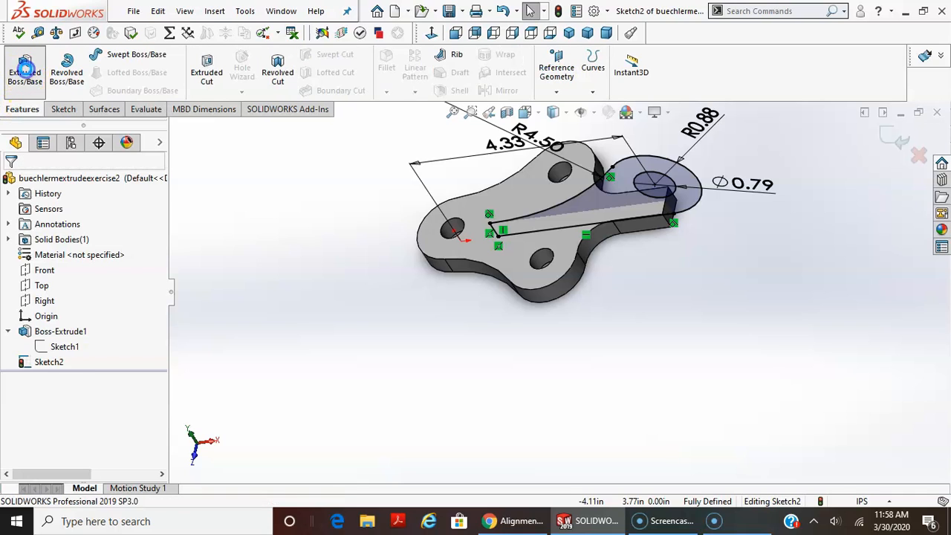
{"action": "middle_click_drag", "start_coordinate": [672, 319], "coordinate": [600, 282]}
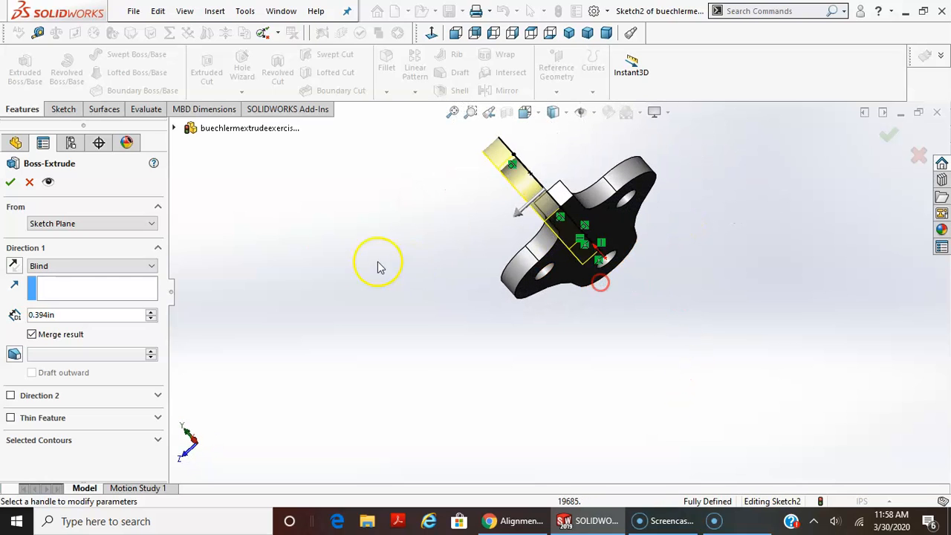
{"action": "left_click", "coordinate": [74, 266]}
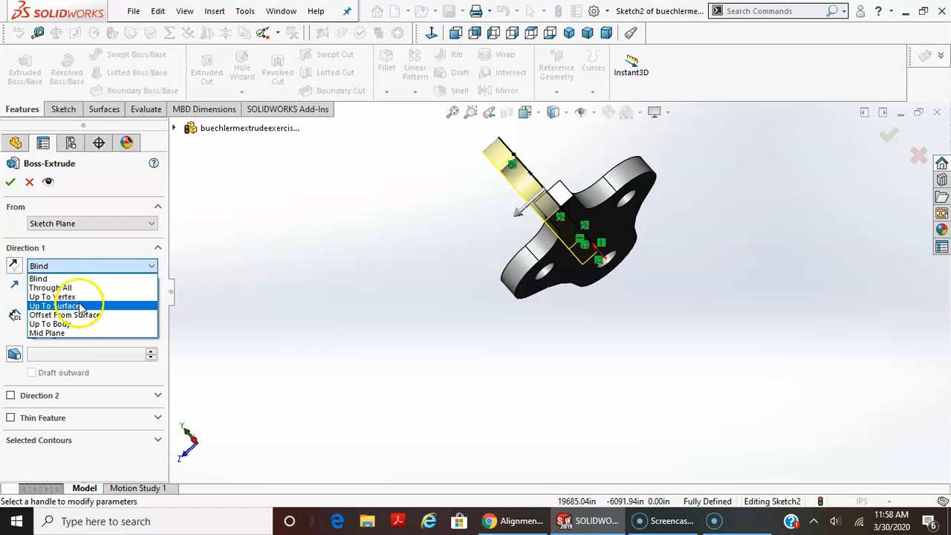
{"action": "left_click", "coordinate": [79, 333]}
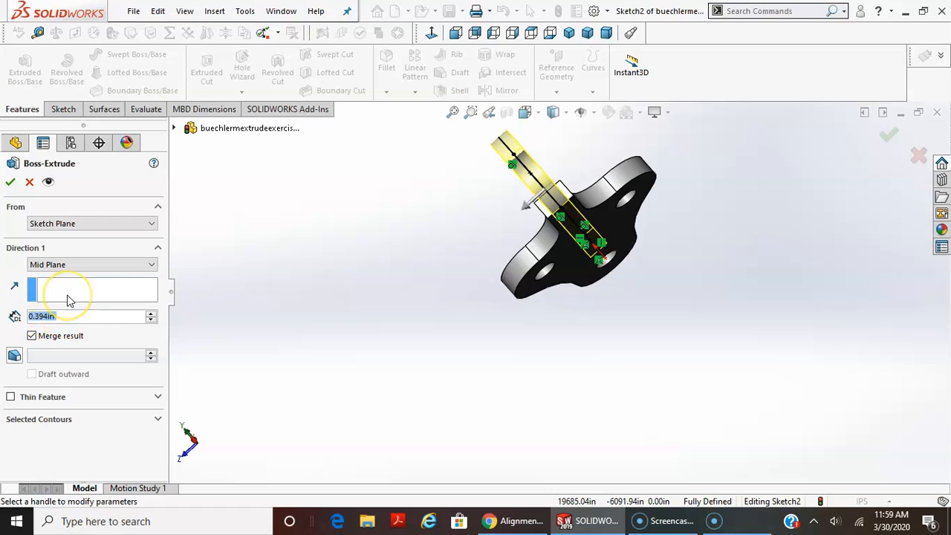
{"action": "type", "text": ".63"}
{"action": "key", "text": "Return"}
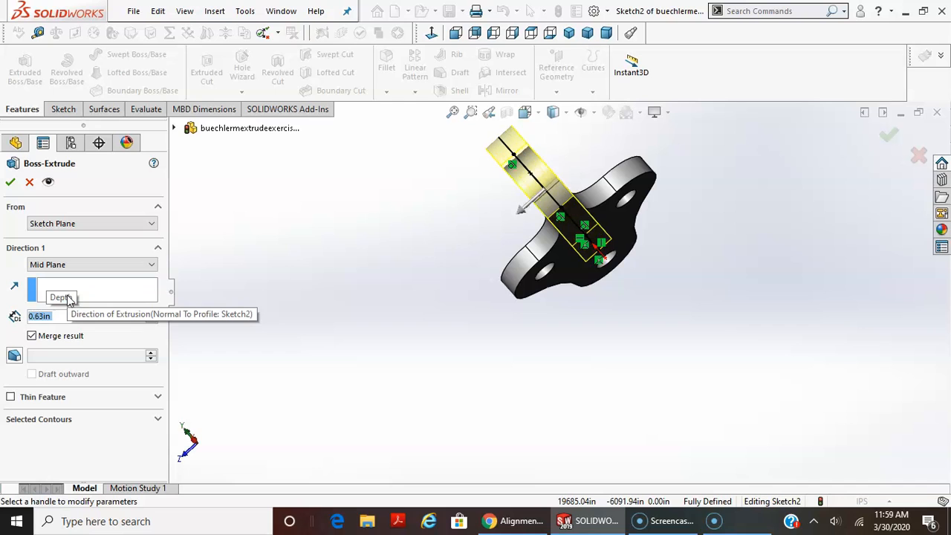
{"action": "left_click", "coordinate": [10, 181]}
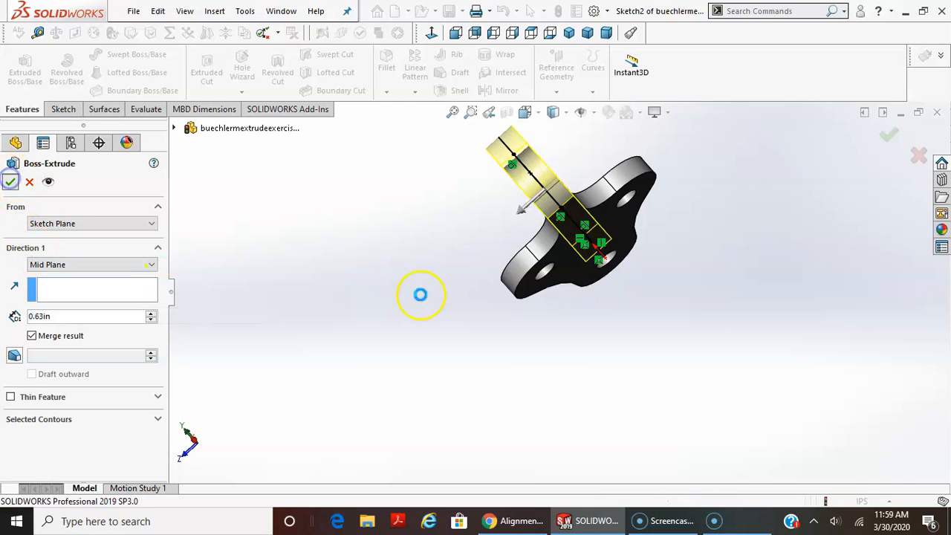
Examine the extruded arm and its hole on the base plate from several sides.
{"action": "middle_click_drag", "start_coordinate": [548, 258], "coordinate": [631, 260]}
{"action": "scroll", "coordinate": [559, 204], "scroll_direction": "down", "scroll_amount": 5}
{"action": "middle_click_drag", "start_coordinate": [726, 339], "coordinate": [788, 338]}
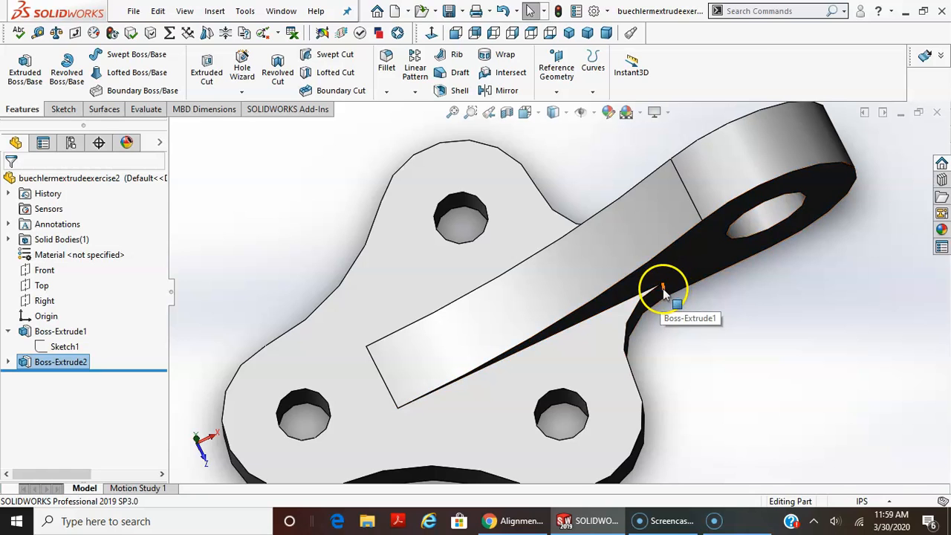
{"action": "middle_click", "coordinate": [664, 289]}
{"action": "mouse_move", "coordinate": [664, 289]}
{"action": "middle_mouse_down"}
{"action": "mouse_move", "coordinate": [679, 366]}
{"action": "mouse_move", "coordinate": [677, 329]}
{"action": "mouse_move", "coordinate": [644, 276]}
{"action": "mouse_move", "coordinate": [686, 277]}
{"action": "mouse_move", "coordinate": [718, 261]}
{"action": "middle_mouse_up"}
{"action": "scroll", "coordinate": [677, 343], "scroll_direction": "up", "scroll_amount": 3}
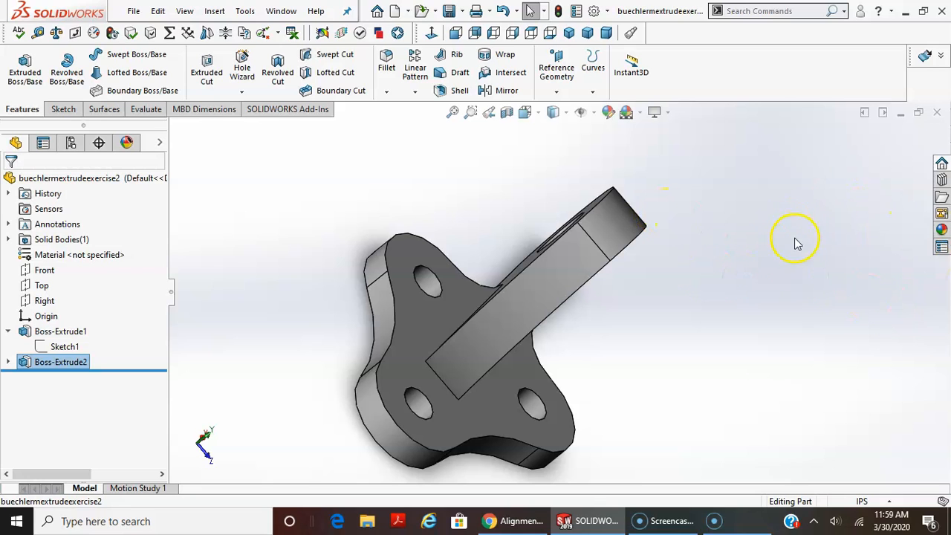
{"action": "middle_click_drag", "start_coordinate": [718, 265], "coordinate": [699, 273]}
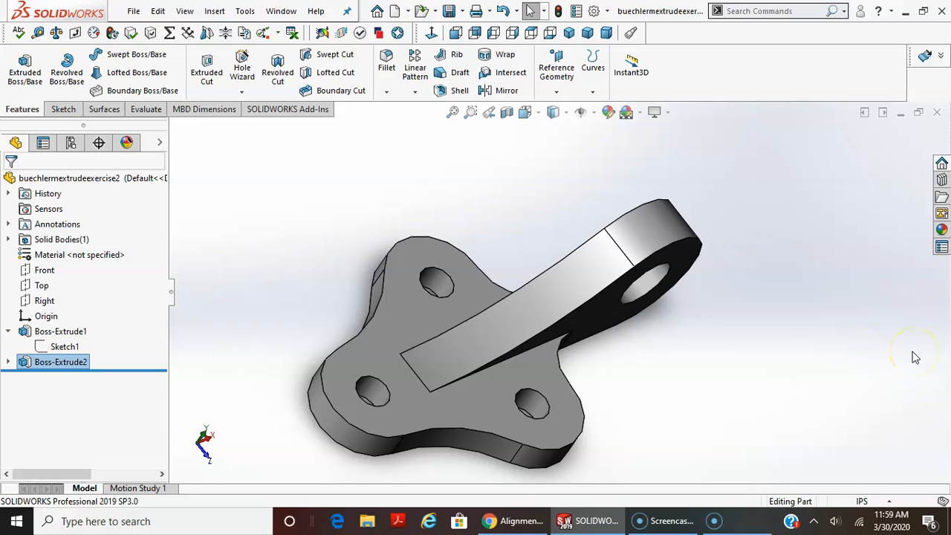
{"action": "left_click", "coordinate": [897, 378]}
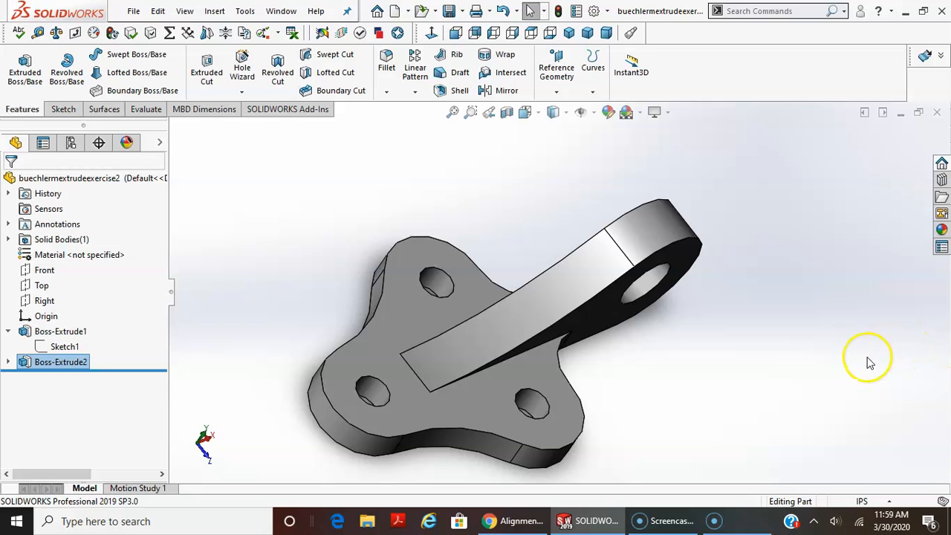
{"action": "middle_click_drag", "start_coordinate": [745, 365], "coordinate": [688, 450]}
{"action": "middle_click_drag", "start_coordinate": [653, 343], "coordinate": [693, 335]}
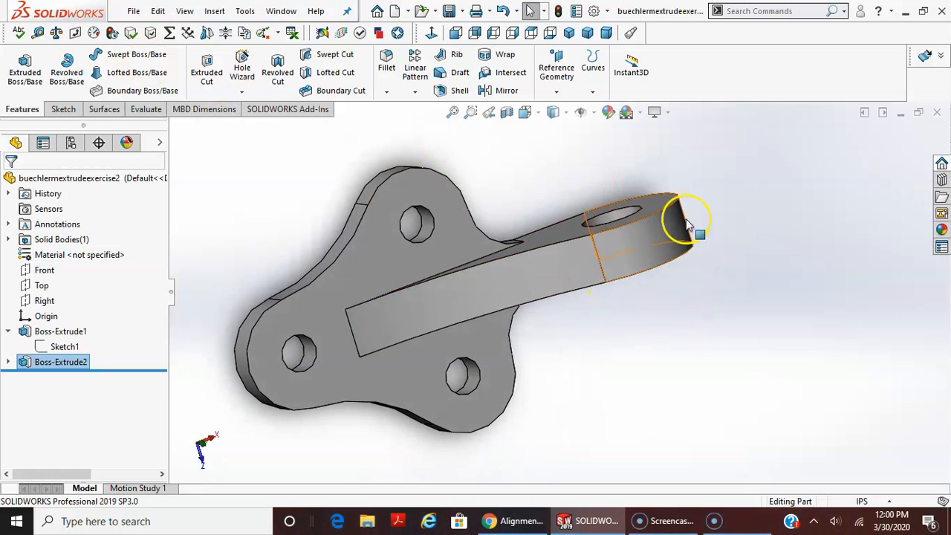